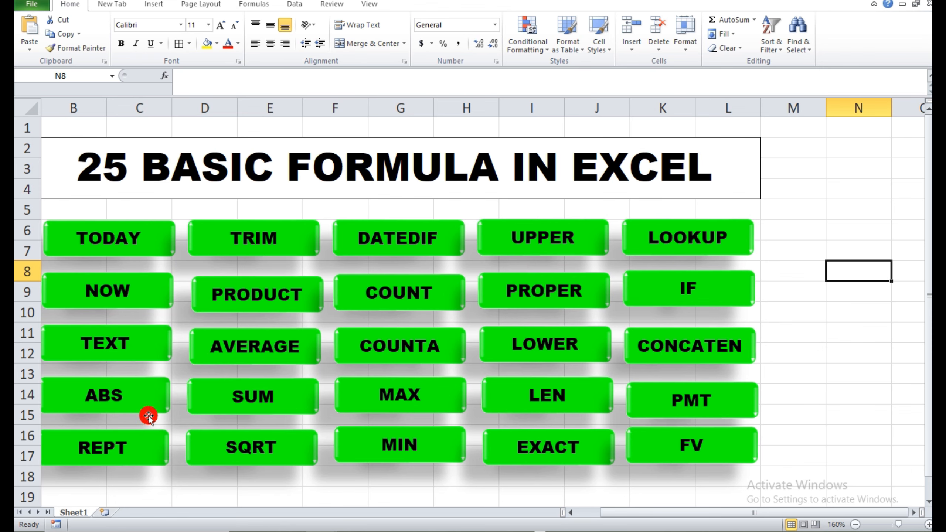
Insert a new blank worksheet after Sheet1 and close the Research pane.
click(104, 513)
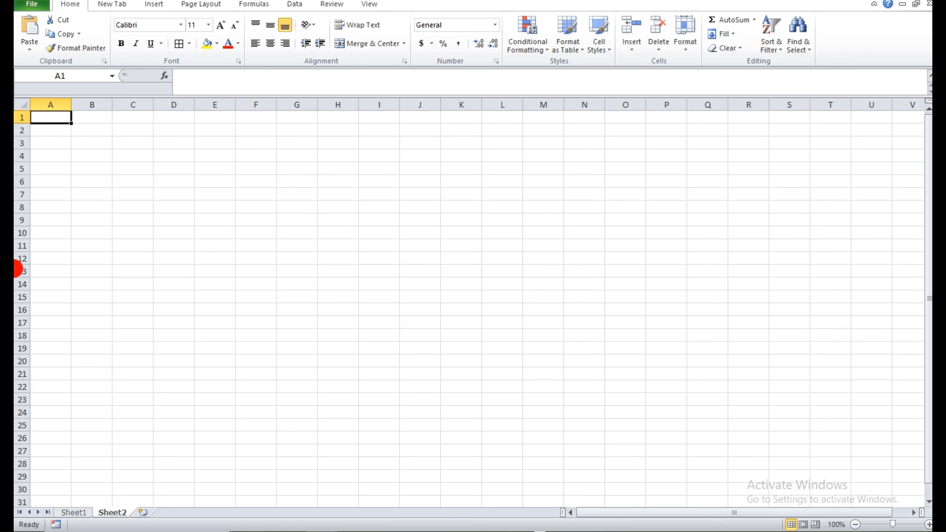
click(203, 236)
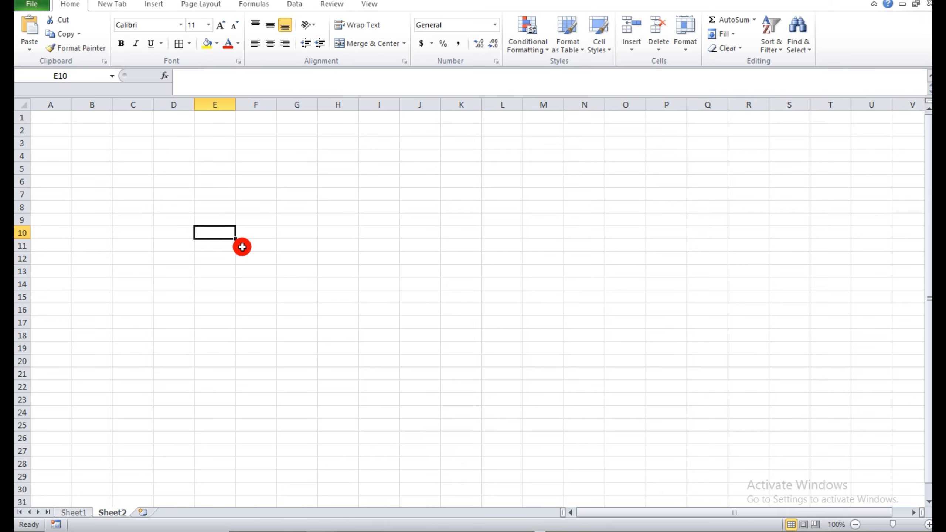
ctrl+click(261, 260)
click(257, 230)
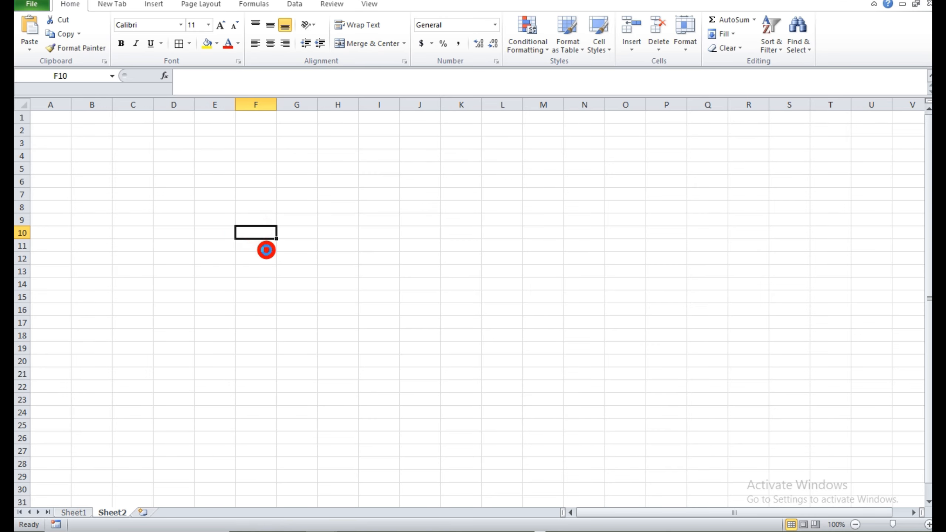
scroll(266, 250, up, 1)
ctrl+alt+click(241, 235)
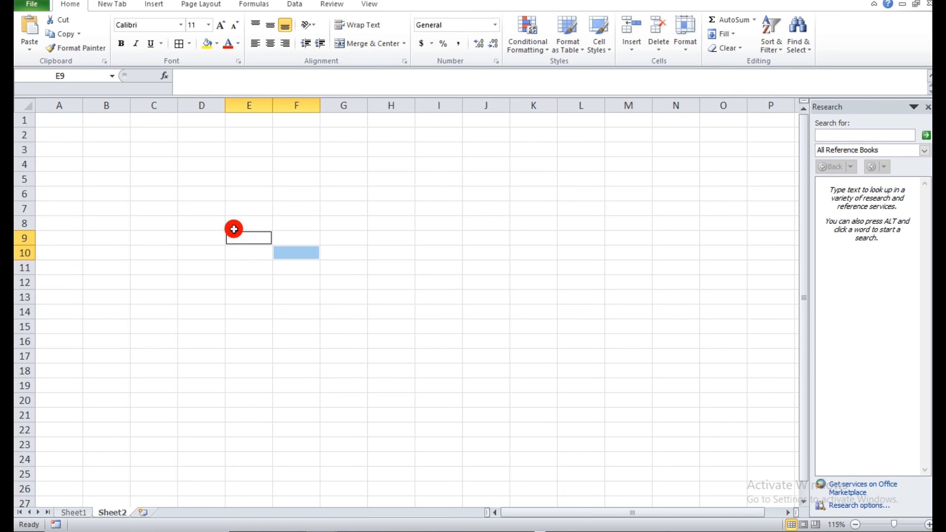
click(199, 238)
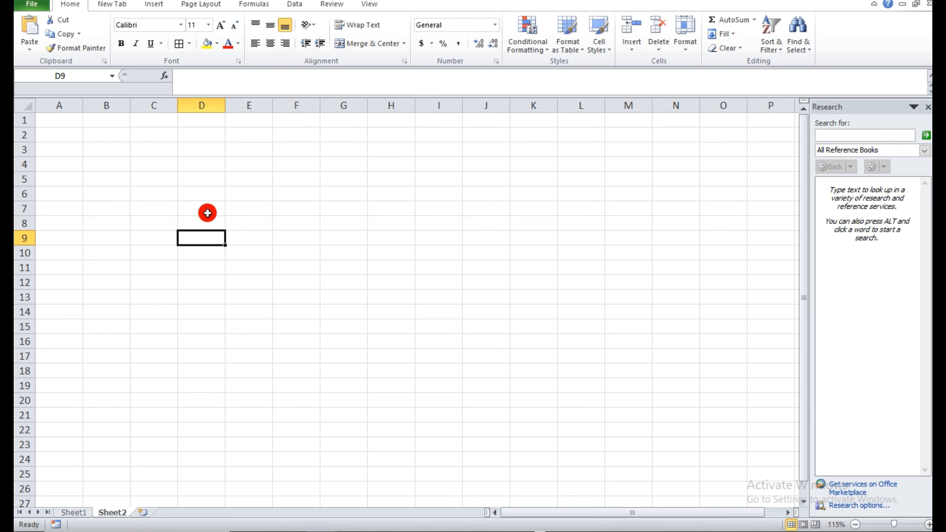
click(927, 107)
Enter the formula =TODAY() in cell I9 of Sheet2.
click(432, 244)
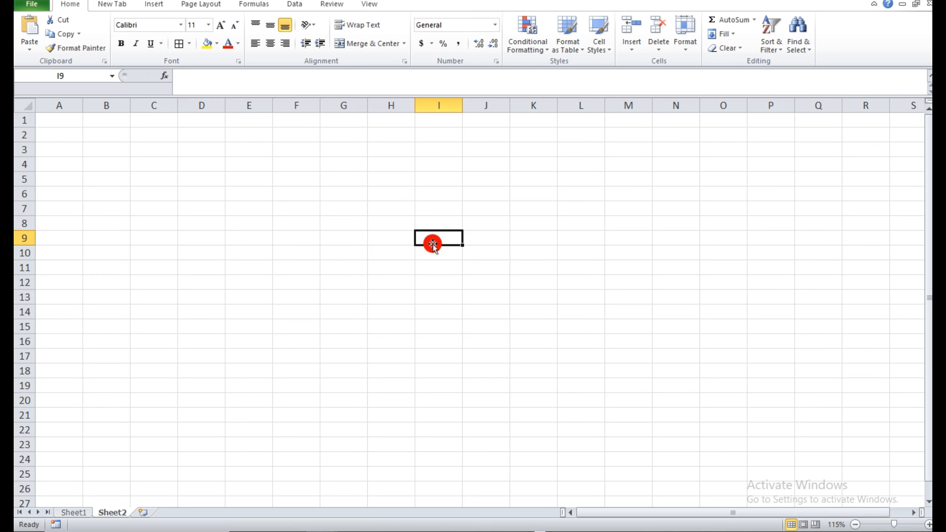
text(=)
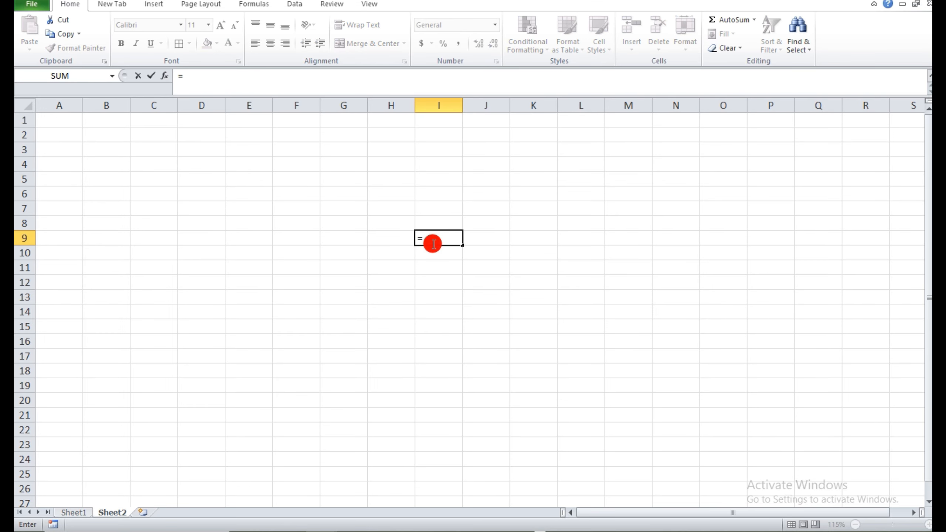
text(TODAY)
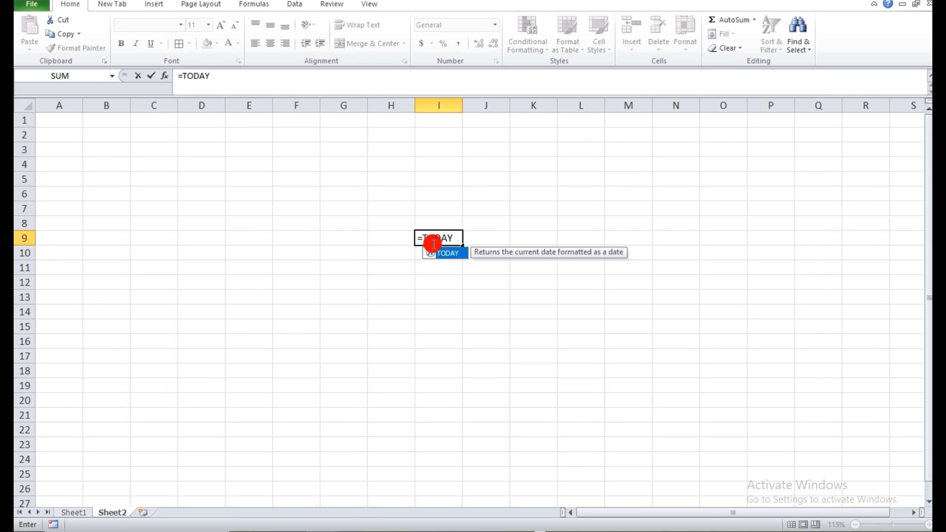
text(())
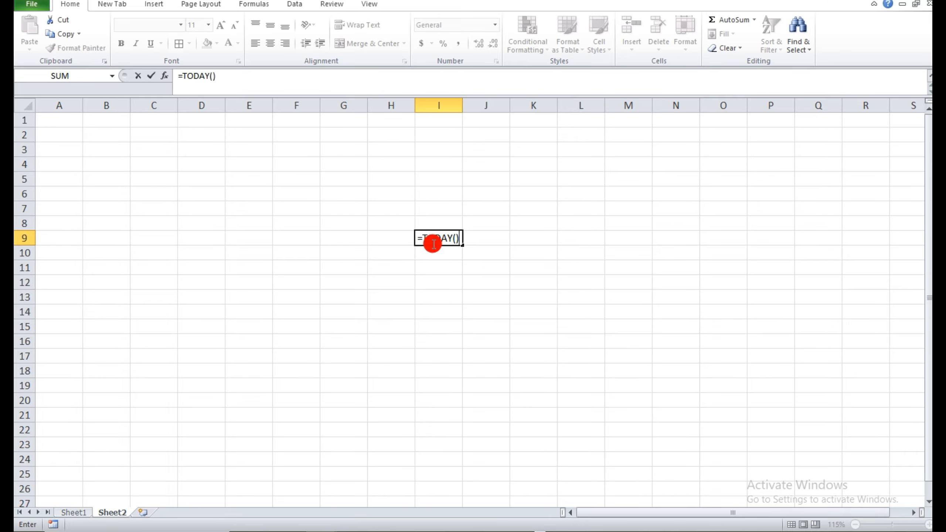
key(Return)
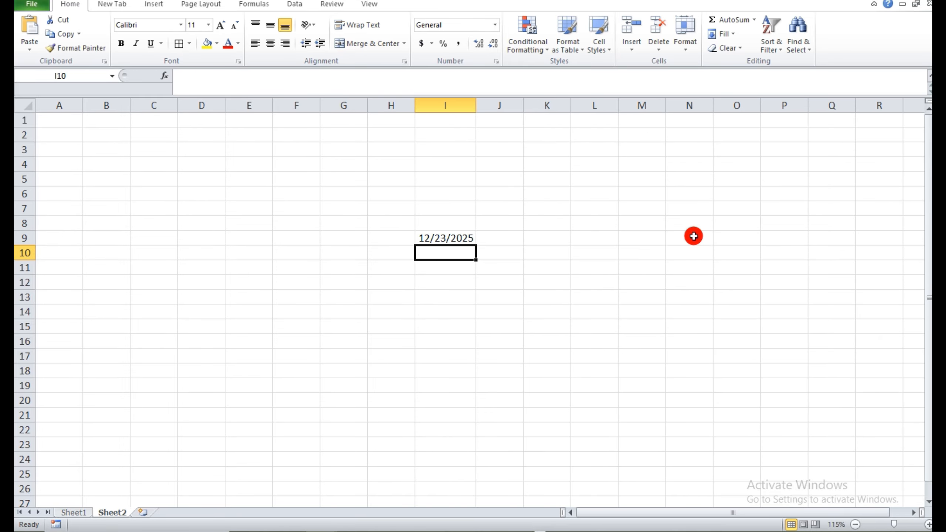
Enter the formula =NOW() in cell B7 of Sheet2.
click(515, 324)
ctrl+scroll(505, 324, up, 1)
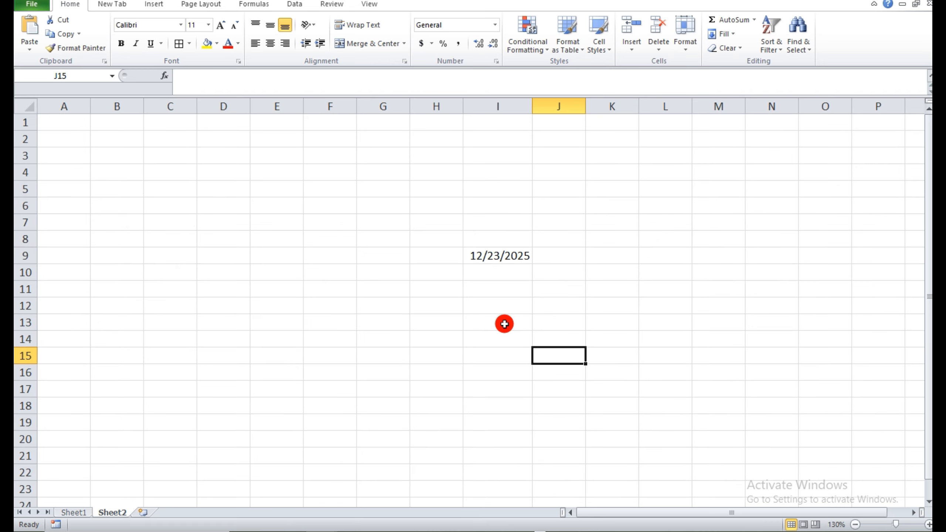
ctrl+scroll(505, 324, up, 5)
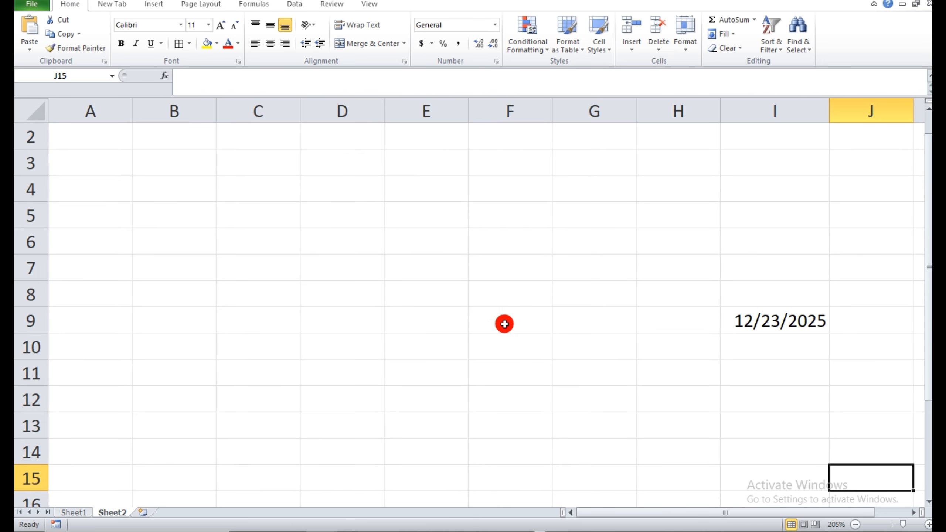
click(390, 256)
click(76, 516)
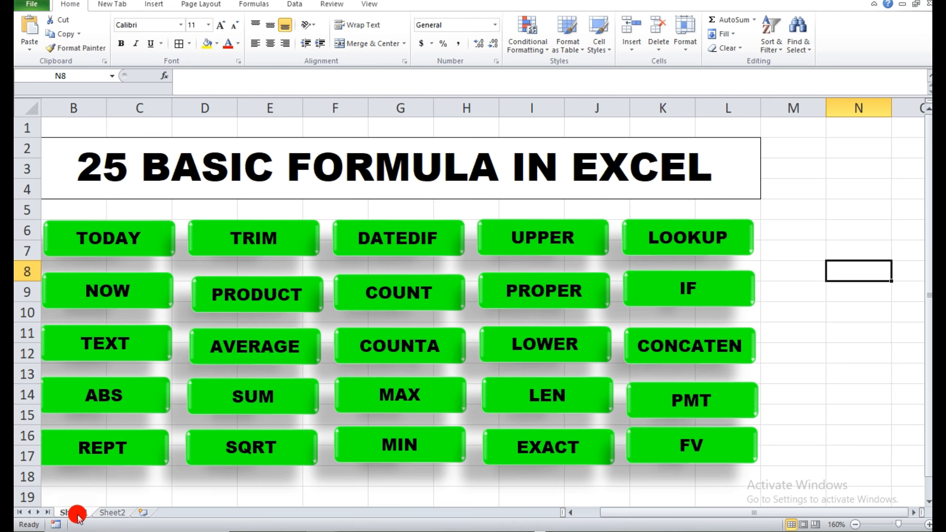
click(112, 512)
click(174, 269)
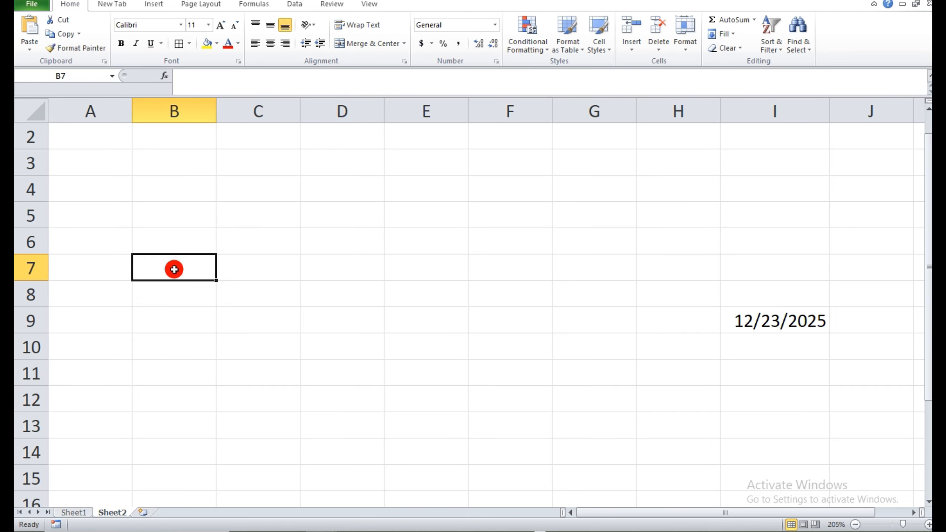
text(=NOW)
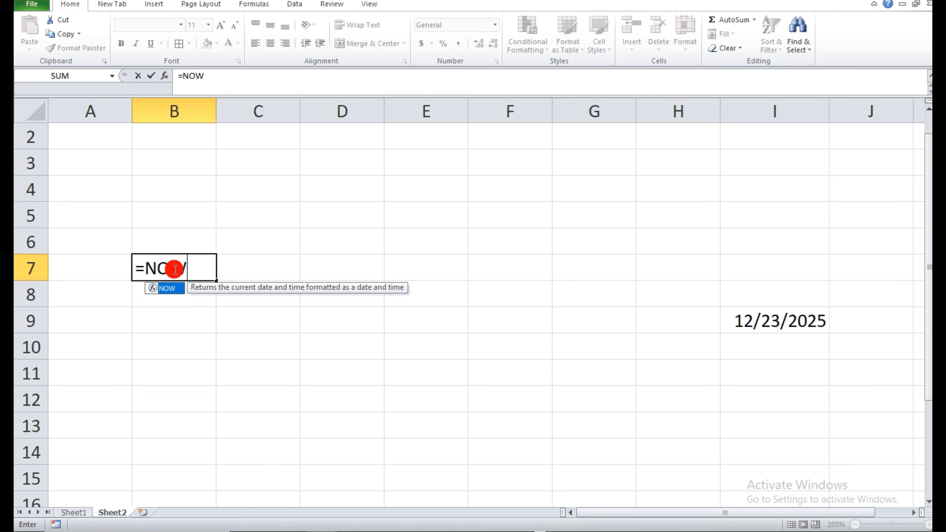
text(())
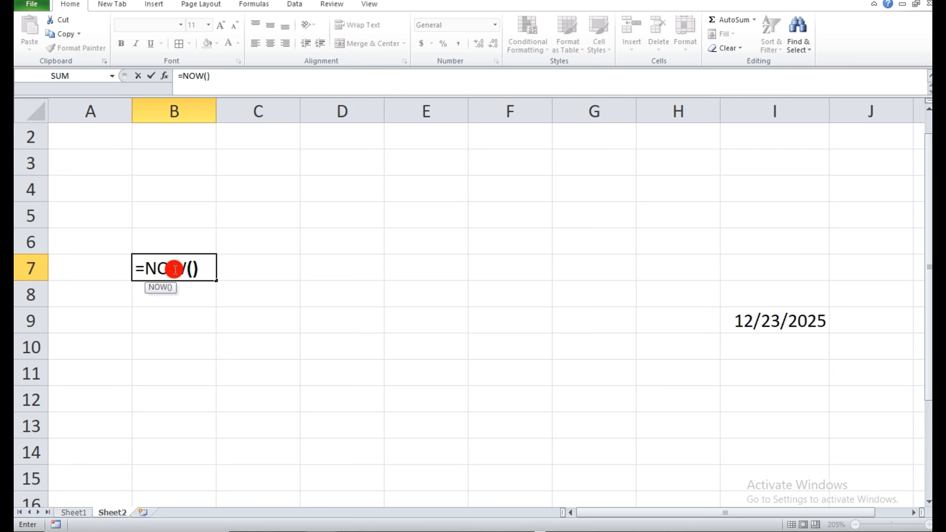
key(Return)
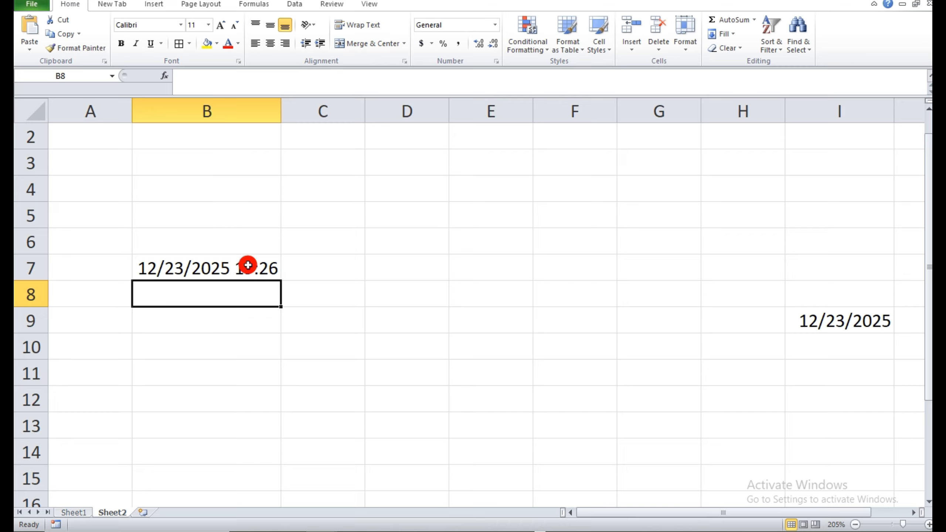
Enter the formula =TEXT(I9,"DDD") in cell C7 of Sheet2 to extract the weekday from the date in I9.
click(78, 513)
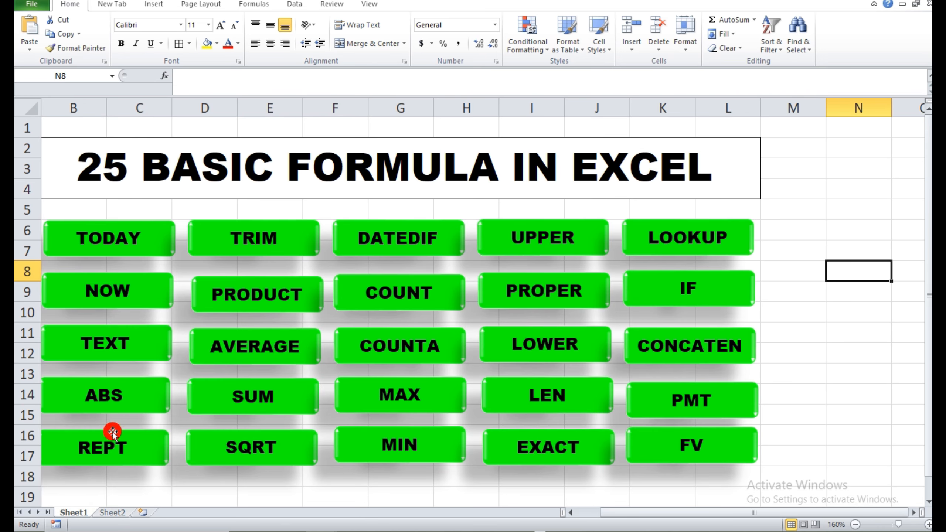
click(114, 512)
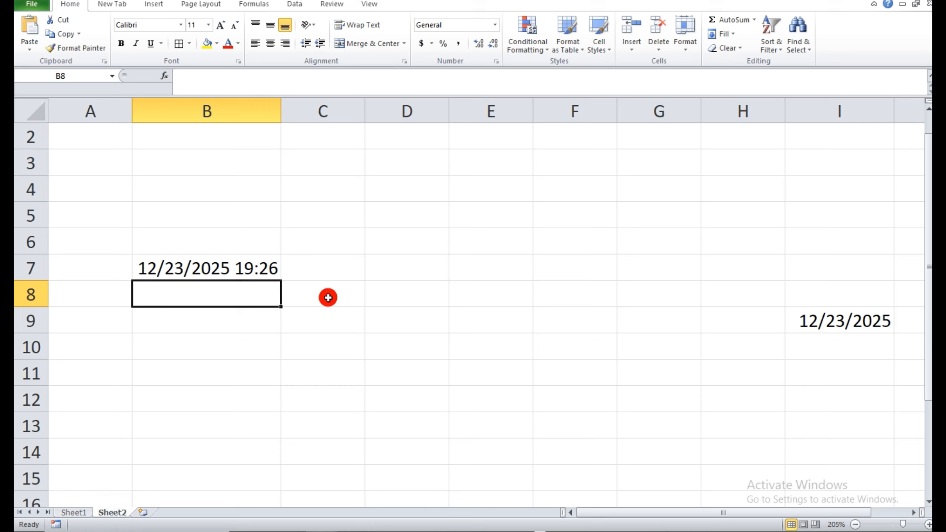
click(340, 272)
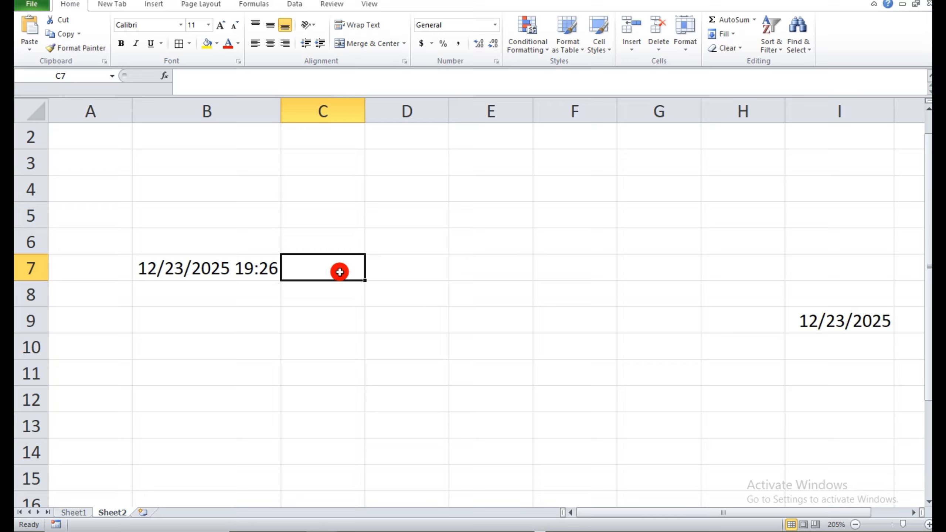
text(=T)
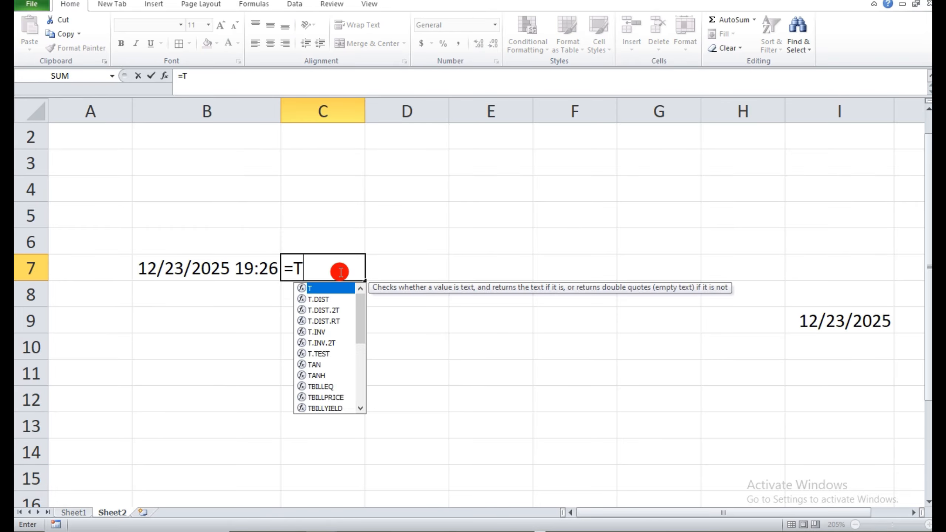
text(EXT()
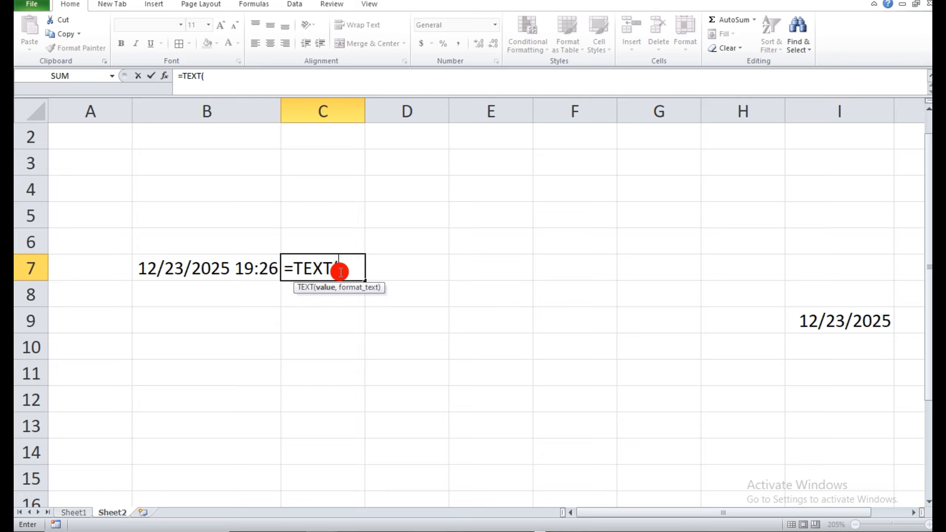
click(833, 322)
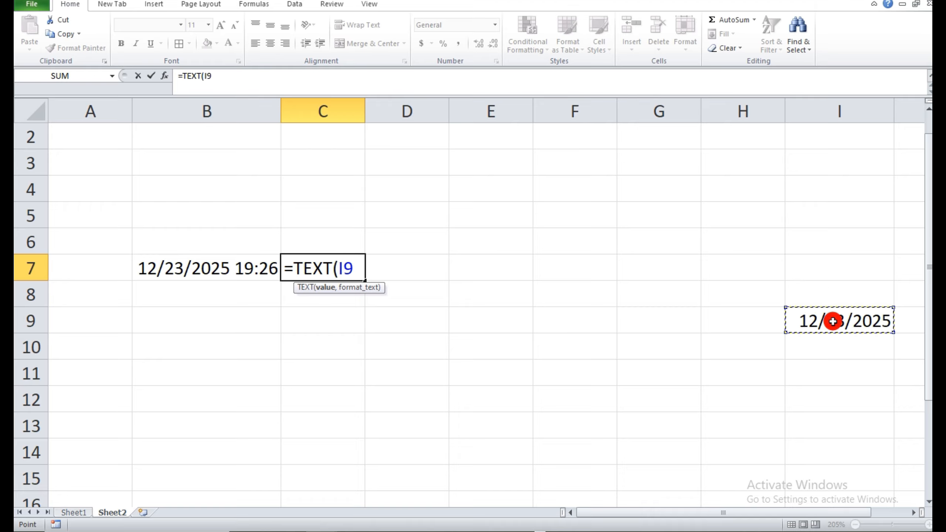
text(,"DD)
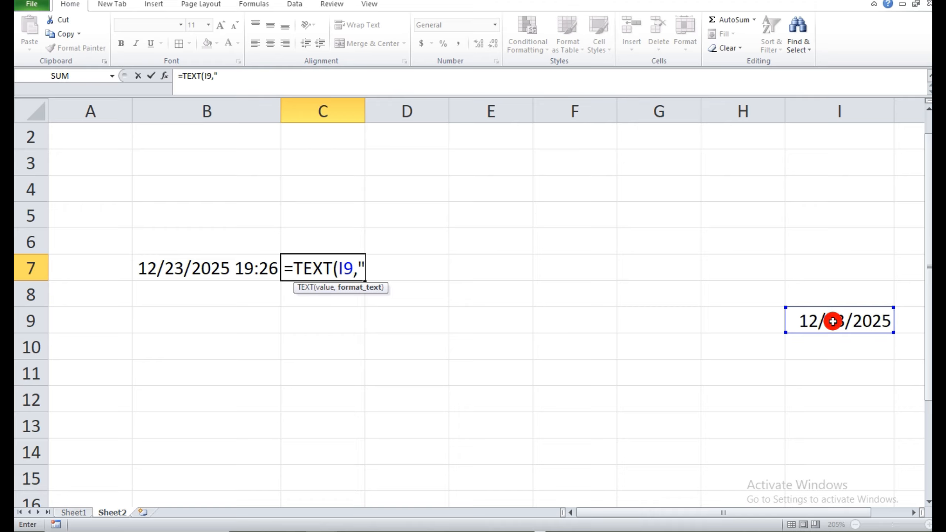
text(D")
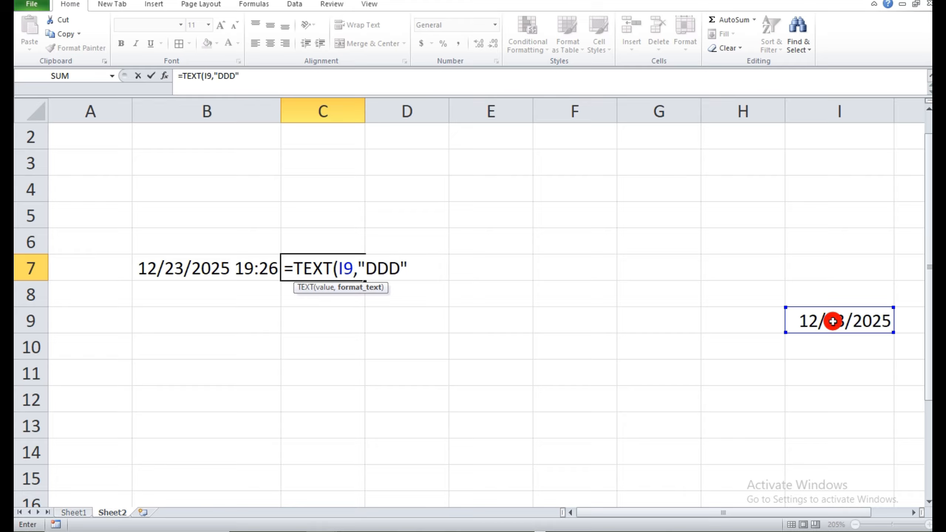
text())
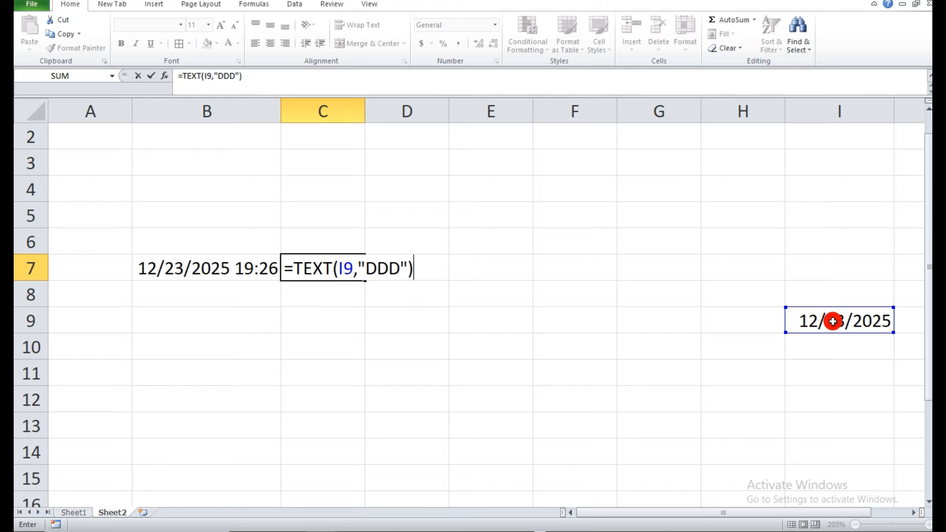
key(Return)
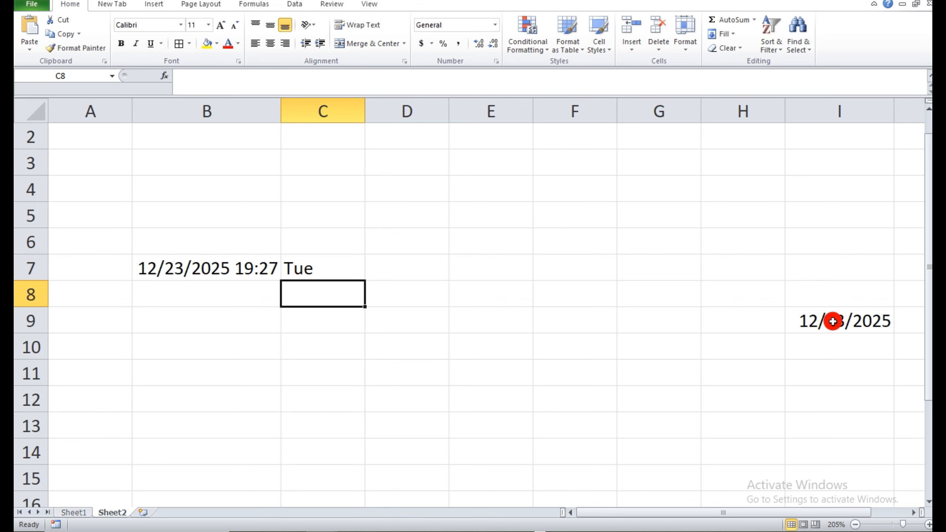
Enter 99 in cell C10 and 55 in cell D10 of Sheet2.
click(65, 512)
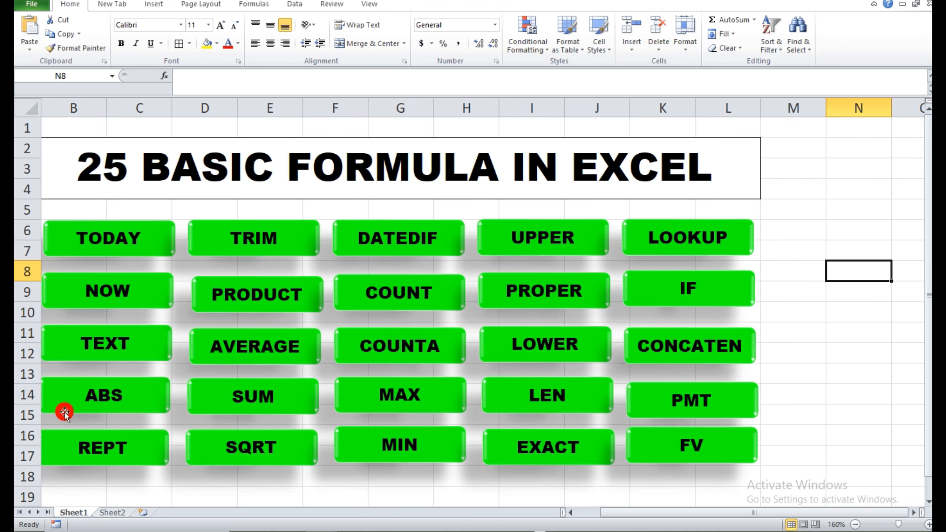
click(112, 513)
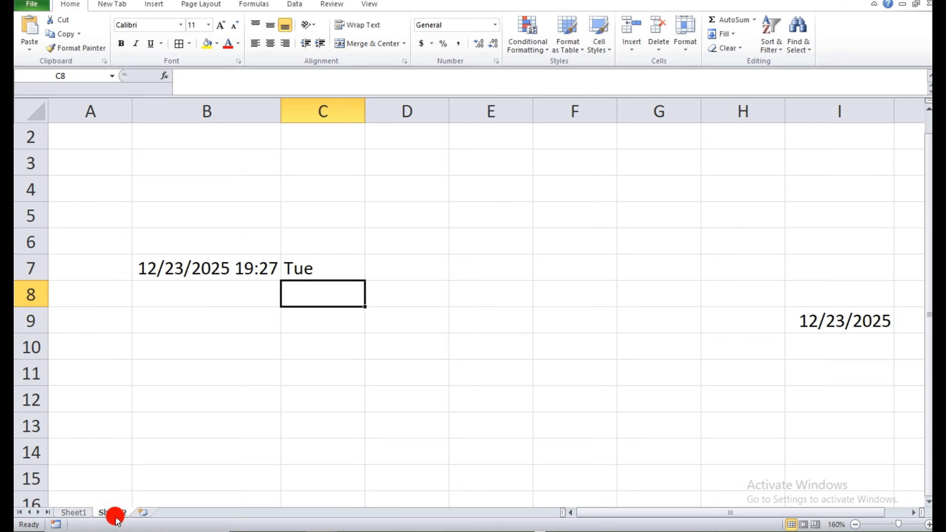
click(303, 350)
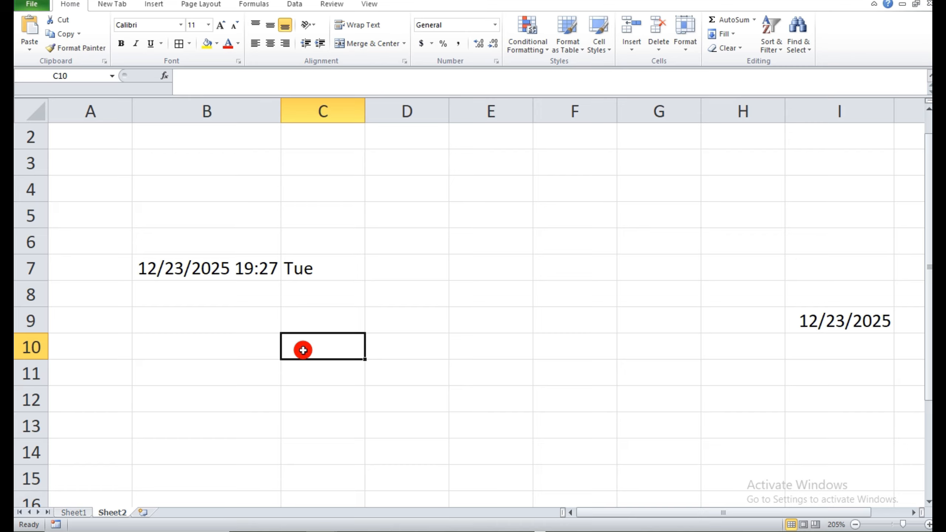
text(99)
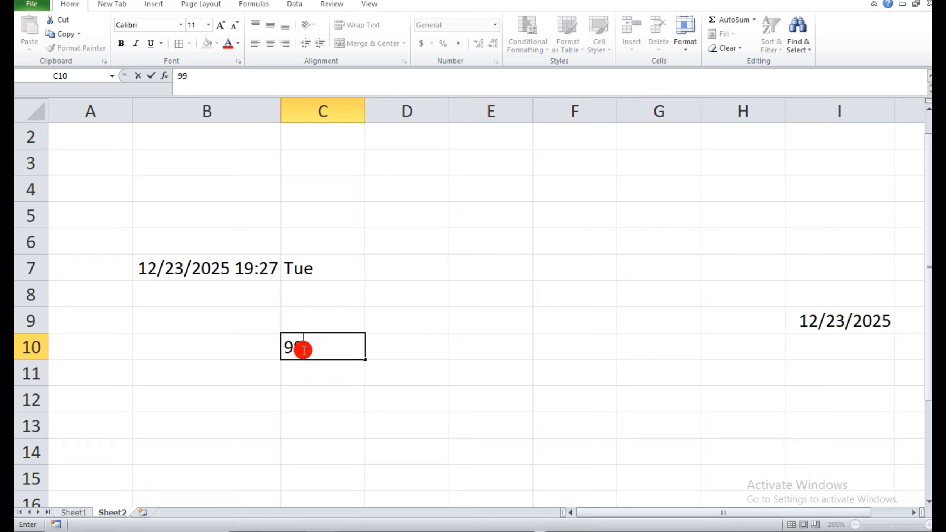
key(Tab)
text(55)
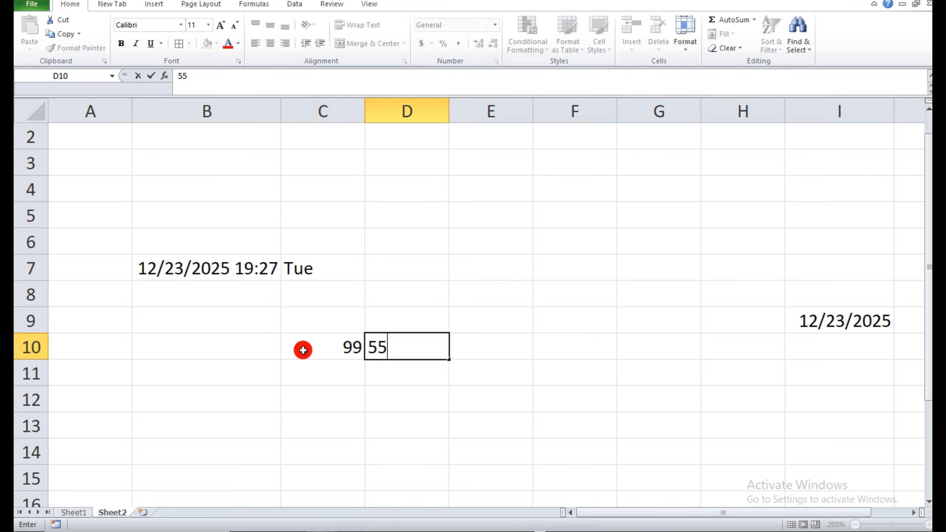
Enter the formula =D10-C10 in cell E10 of Sheet2 and leave E11 empty.
click(479, 351)
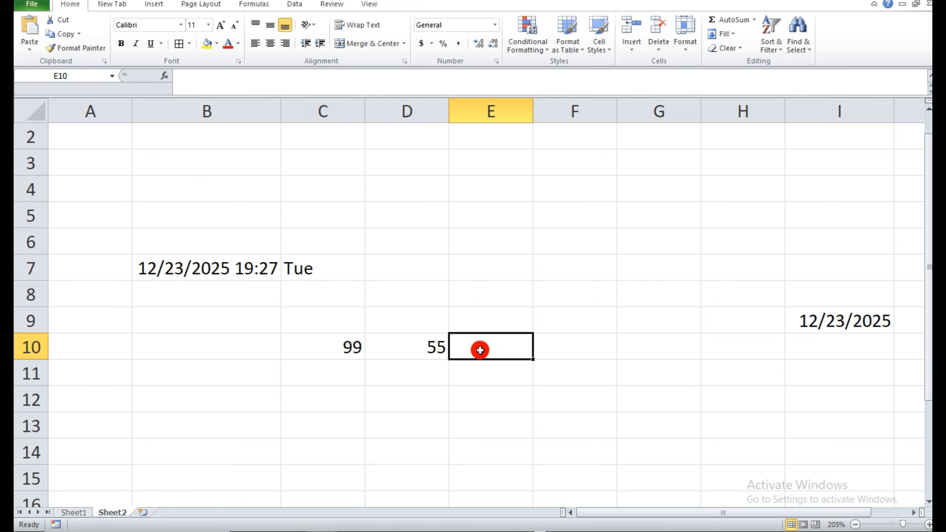
text(=)
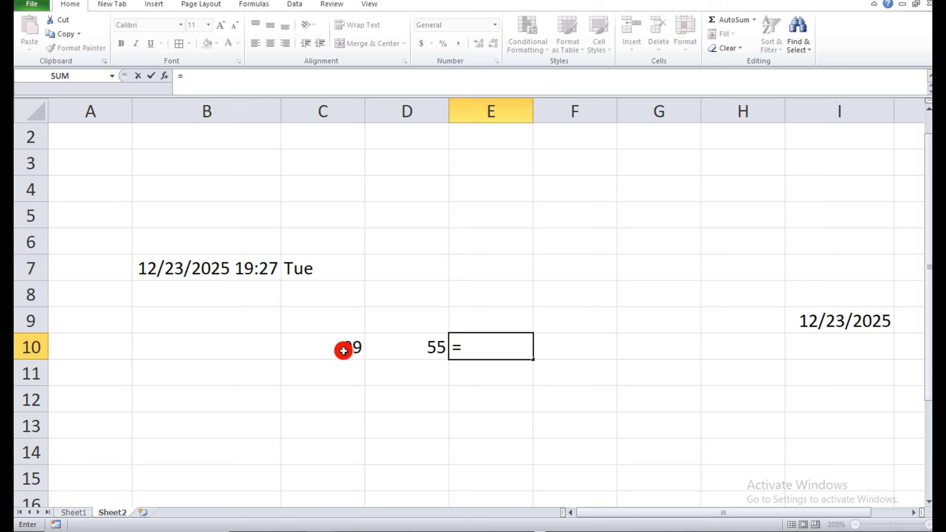
click(428, 343)
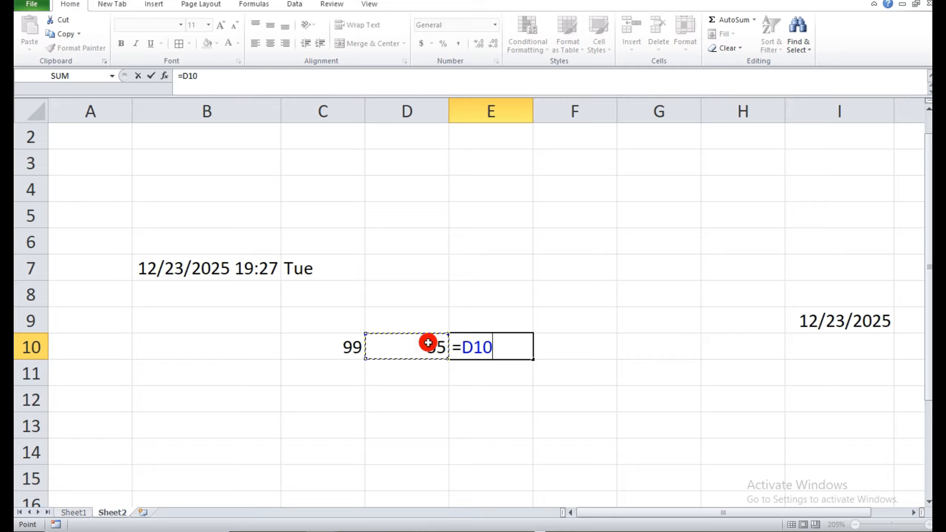
text(-)
click(337, 347)
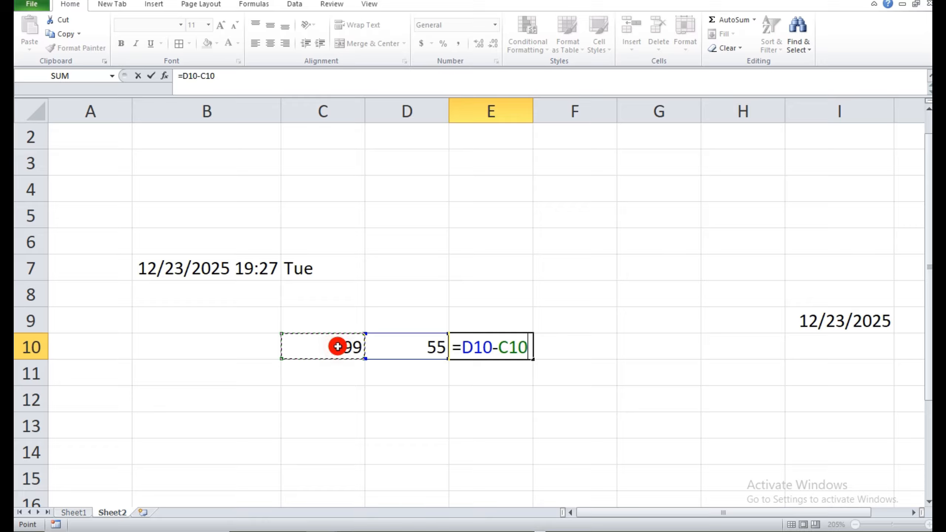
key(Return)
text(.)
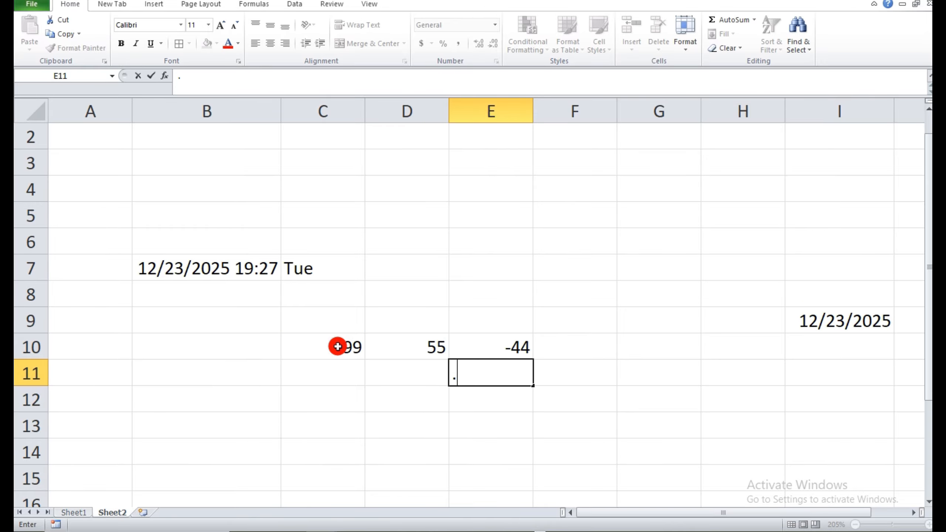
key(BackSpace)
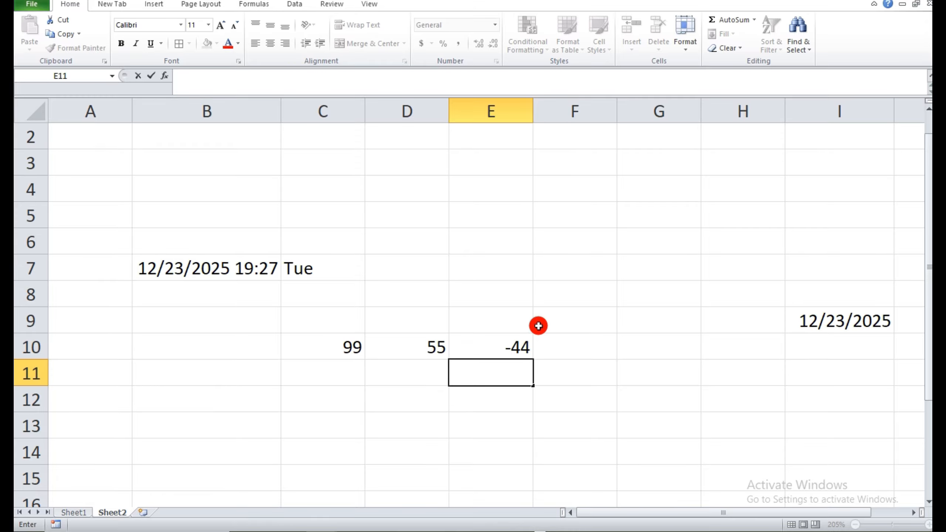
Enter the formula =C10-D10 in cell F10 to subtract the two numbers in the opposite order.
click(559, 342)
text(=)
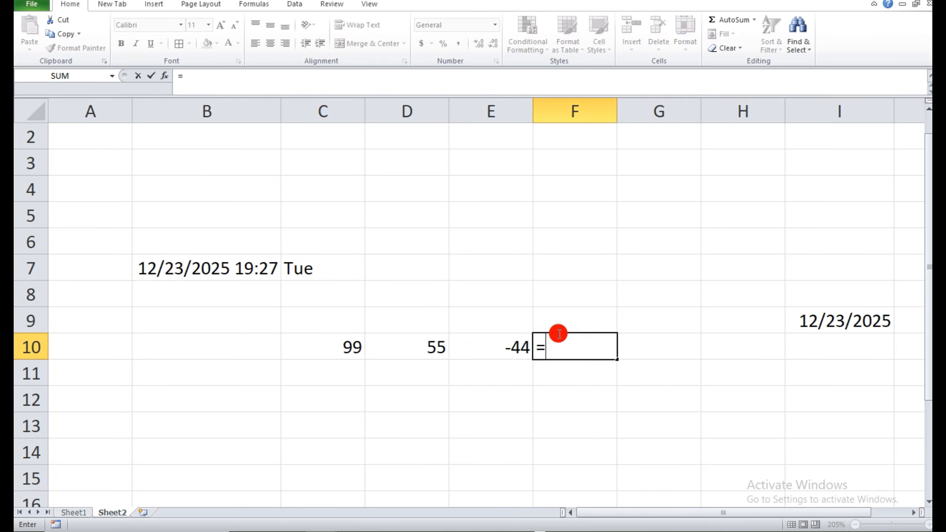
click(356, 344)
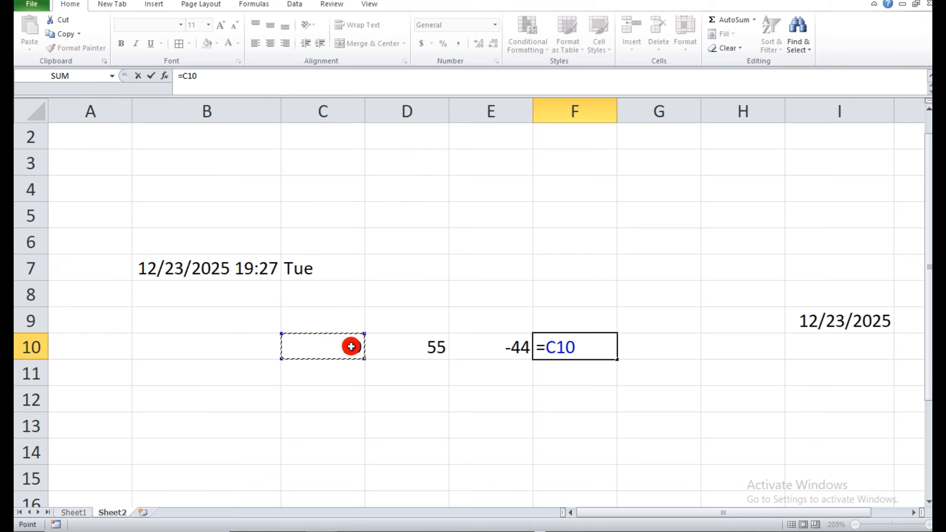
text(-)
click(400, 348)
key(Return)
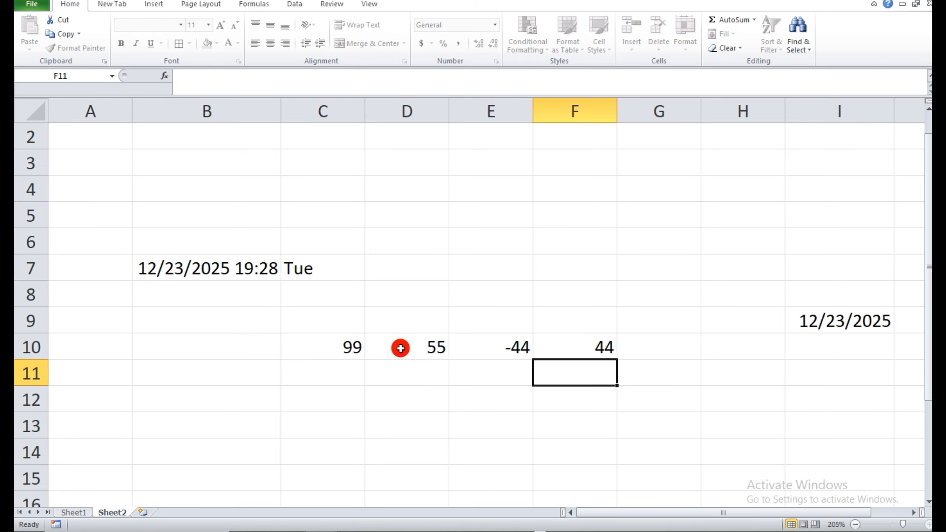
Enter the formula =ABS(E10) in cell E11 to get the absolute value of the difference above it.
click(499, 371)
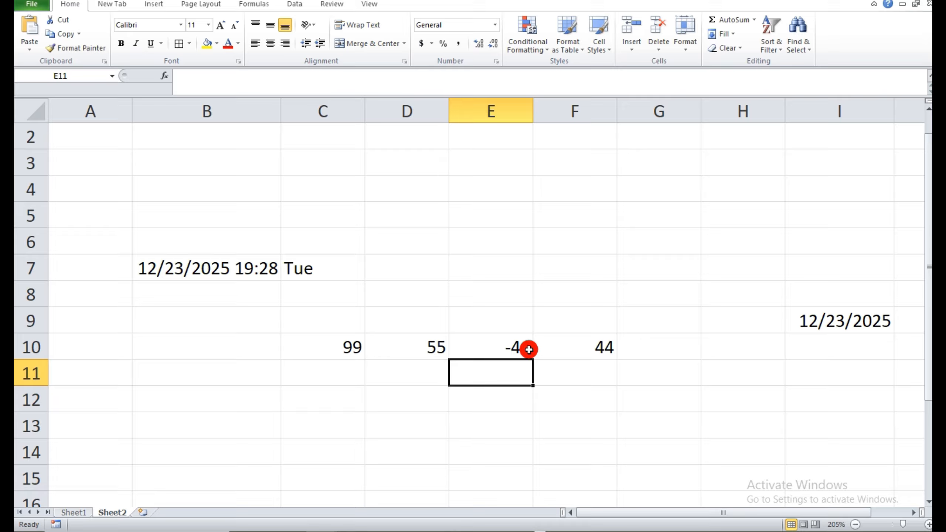
text(=)
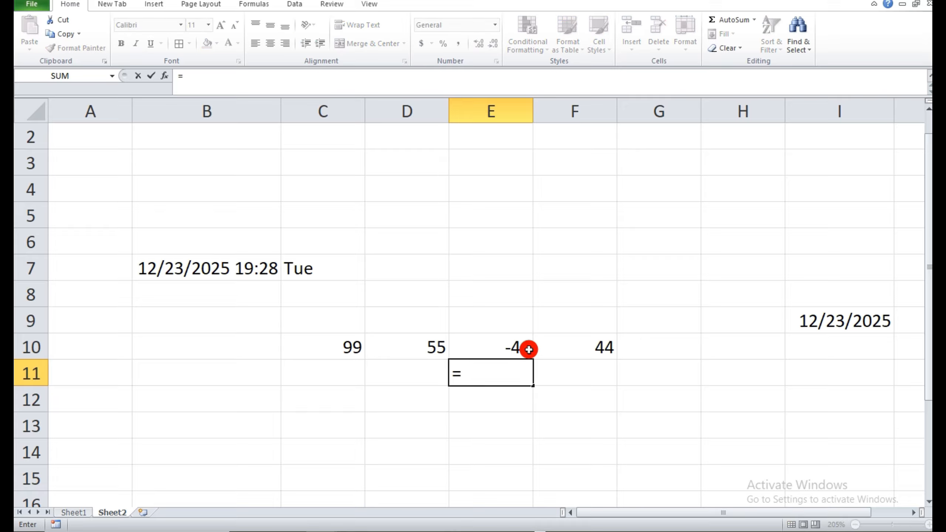
text(ABS()
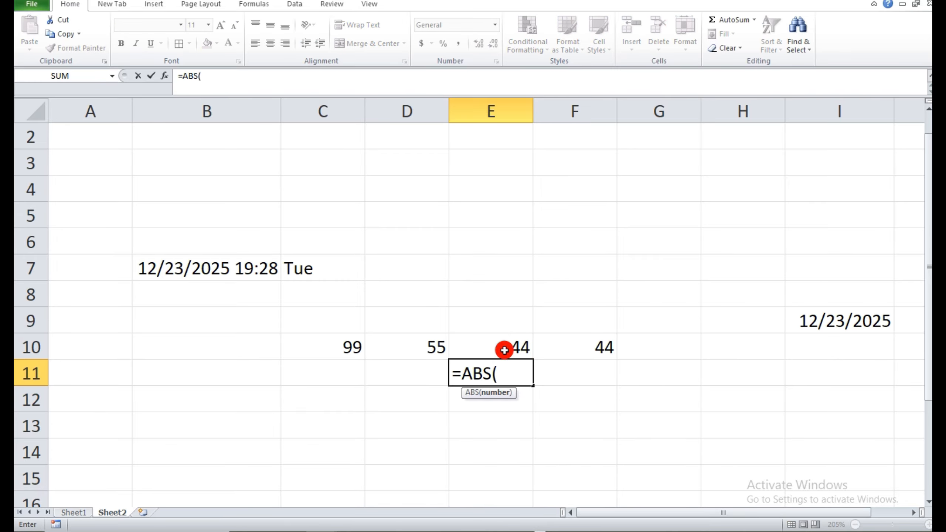
click(504, 351)
text())
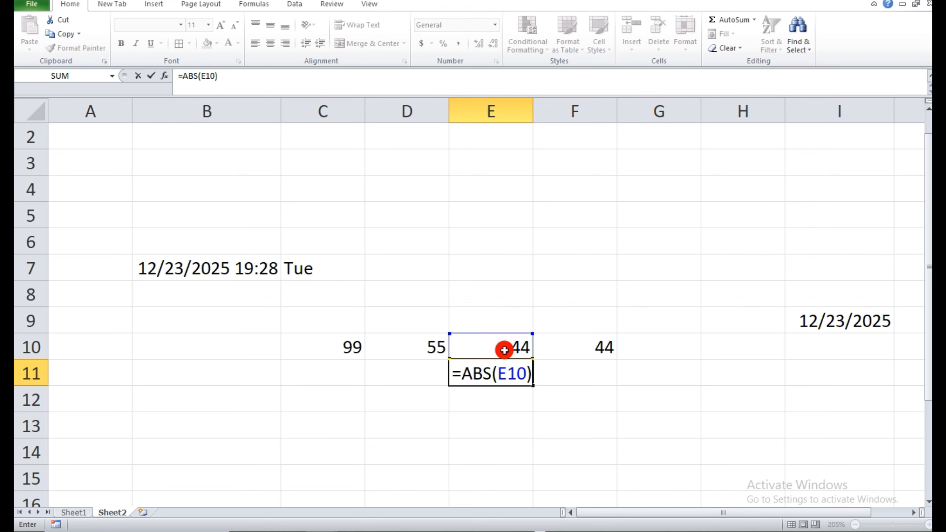
key(Return)
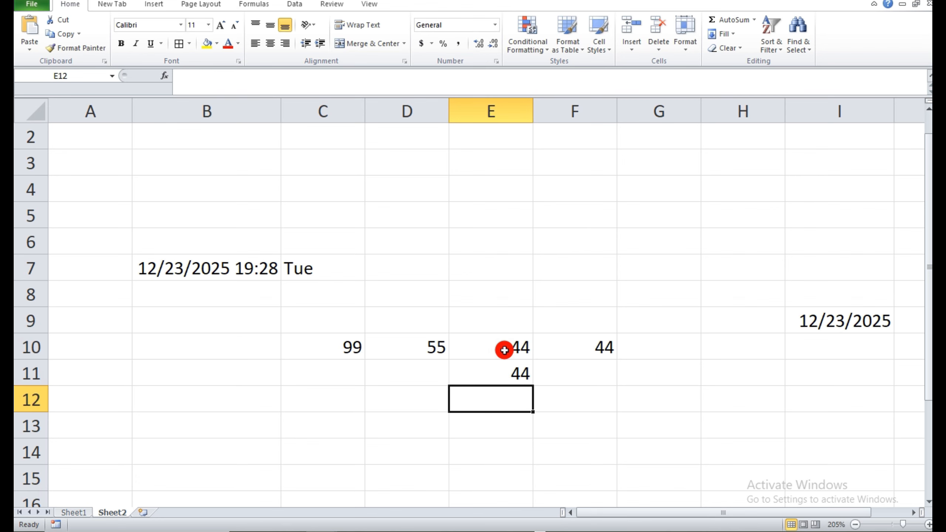
Check the formula list on Sheet1, then enter the sample text ABC in cell D13 of Sheet2.
click(75, 512)
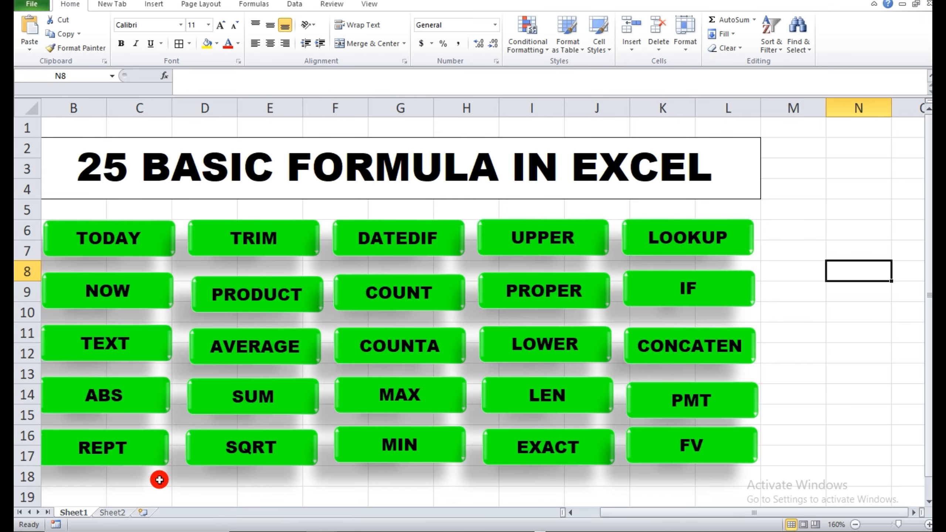
click(112, 513)
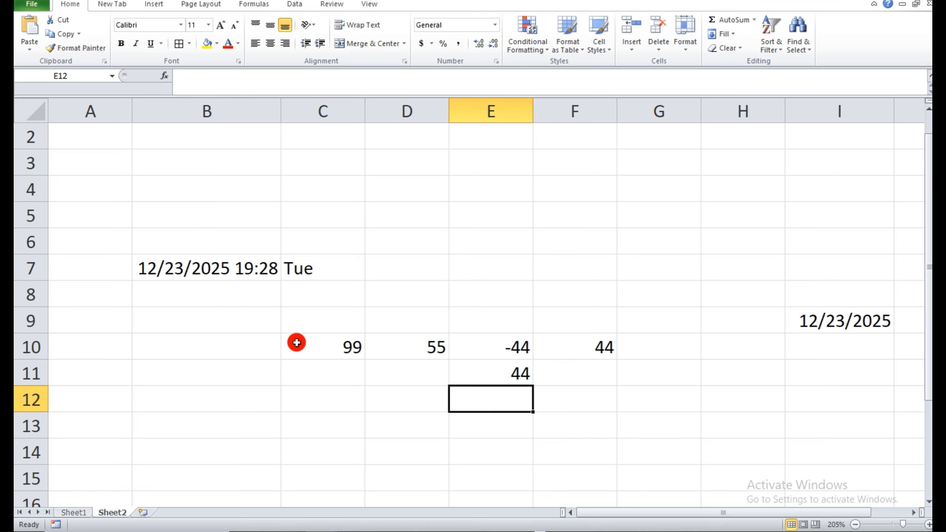
scroll(437, 312, down, 2)
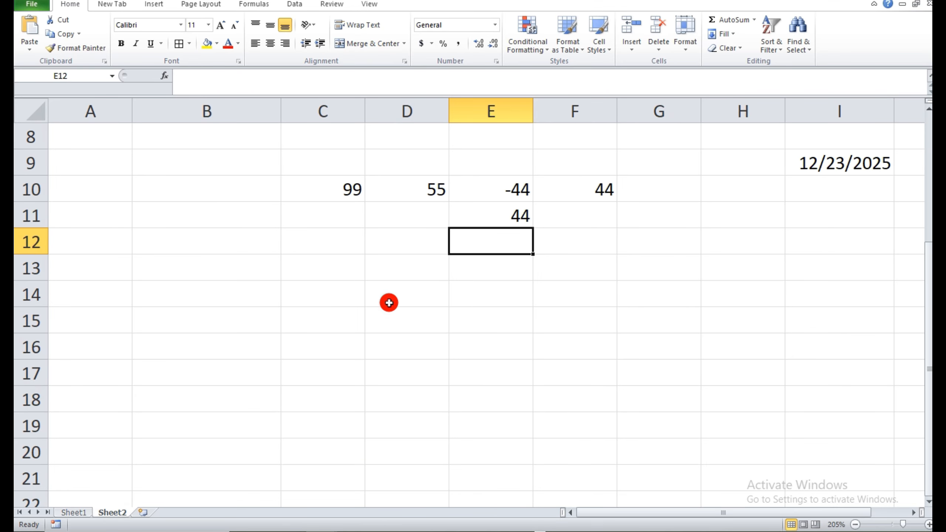
click(374, 263)
text(ABC)
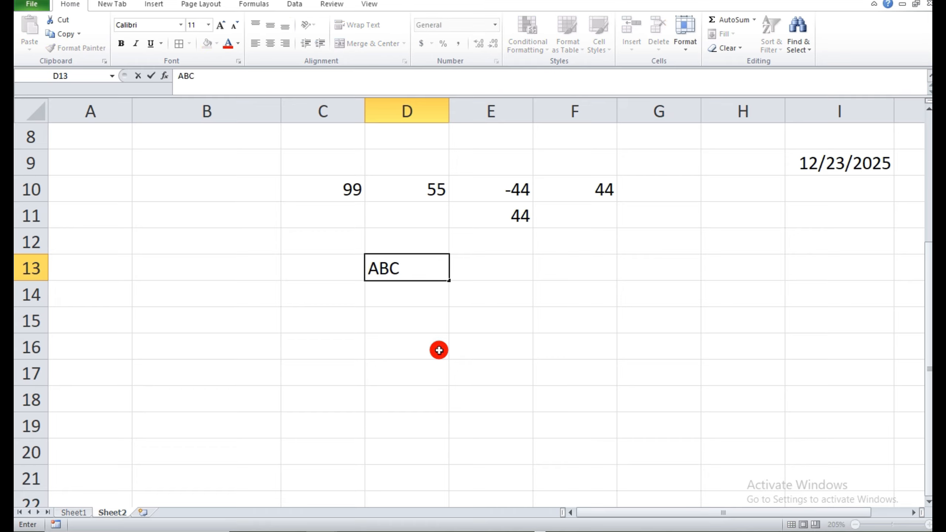
click(570, 340)
Widen column F considerably and enter the formula =REPT(D13,"5") in cell F14 to repeat the sample text five times.
click(570, 294)
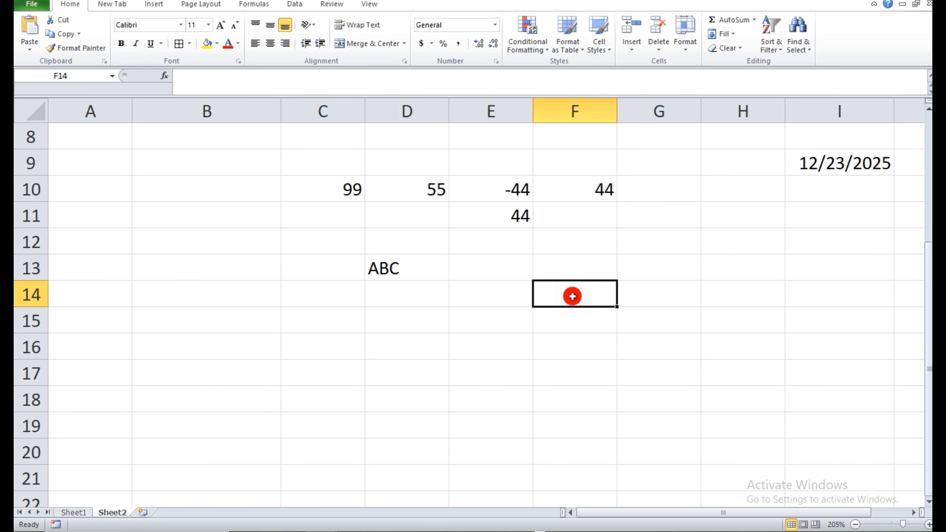
drag(616, 114, 895, 110)
text(=)
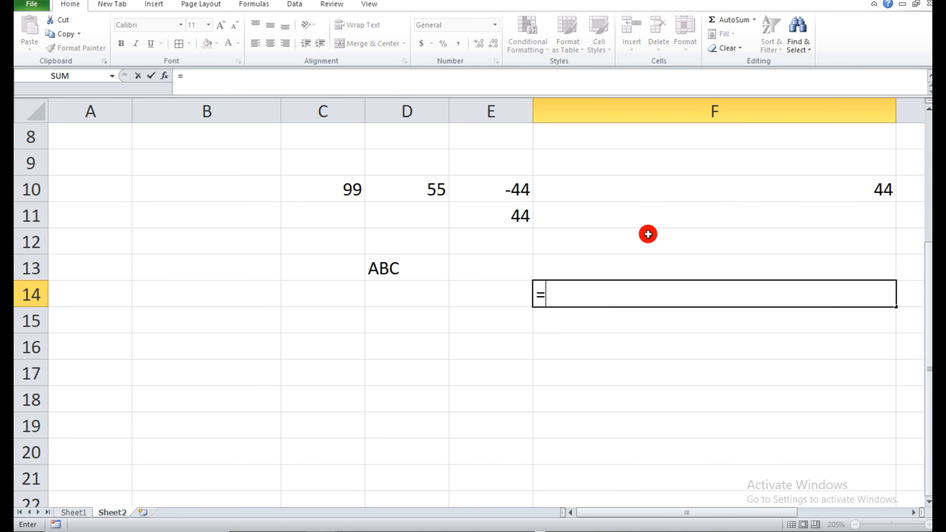
text(REPT()
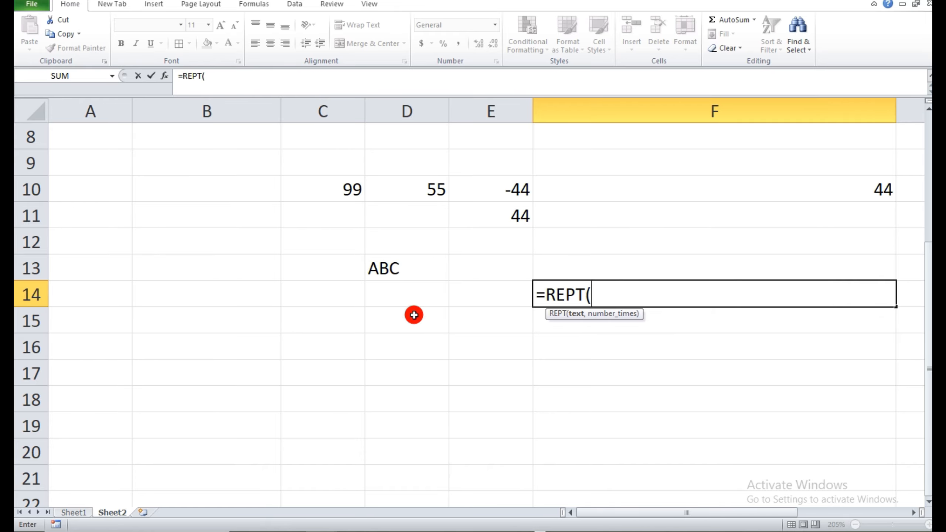
click(403, 271)
text(,"5)
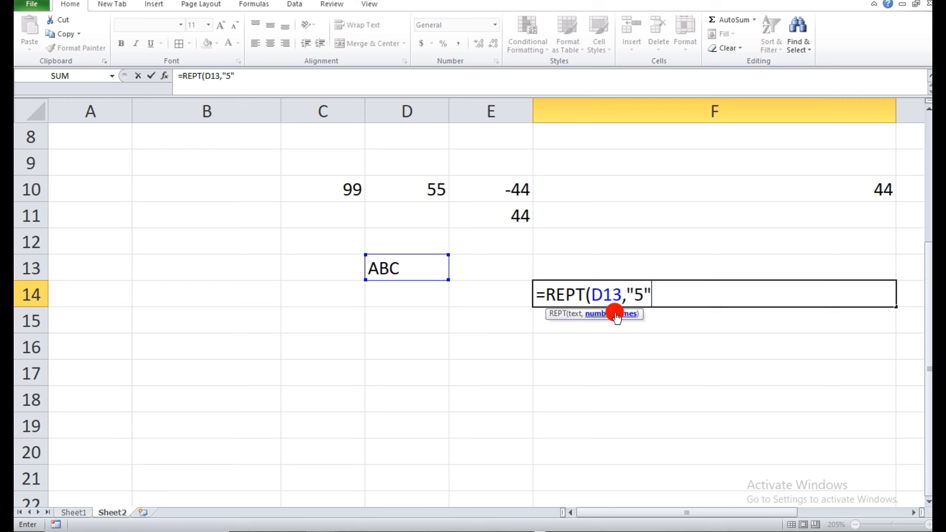
key(Return)
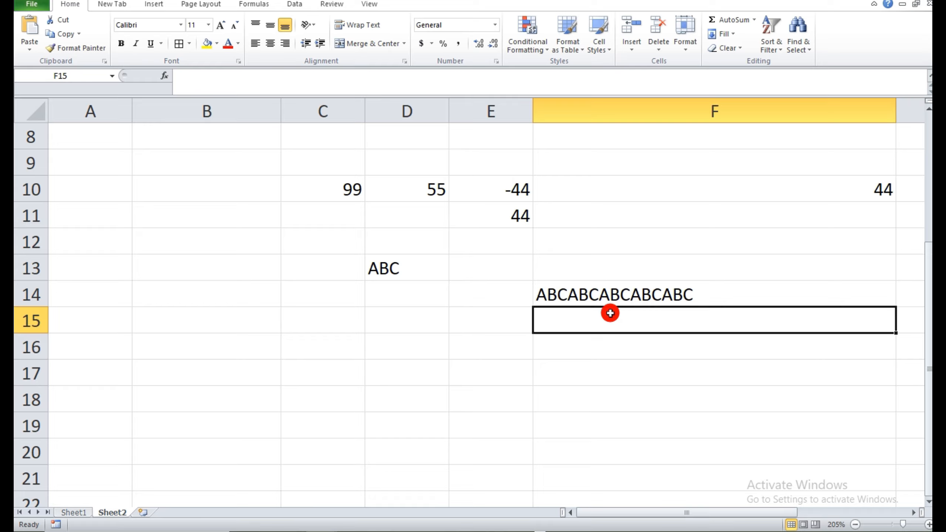
Insert a leading space before ABC in cell D13 so the repeated text is separated by spaces.
double_click(372, 268)
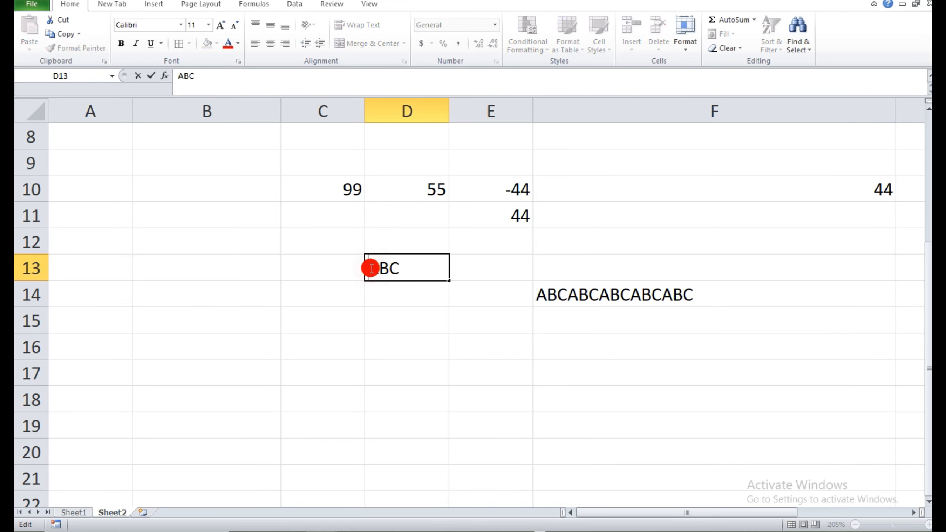
click(619, 364)
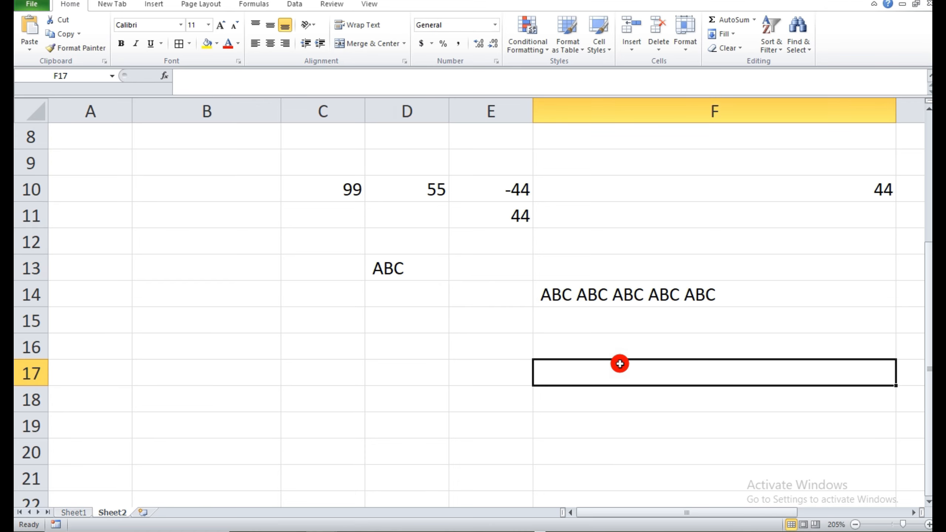
Check the next formula on Sheet1, then enter MR. and a person's name separated by many extra spaces in cell F18 of Sheet2.
click(86, 514)
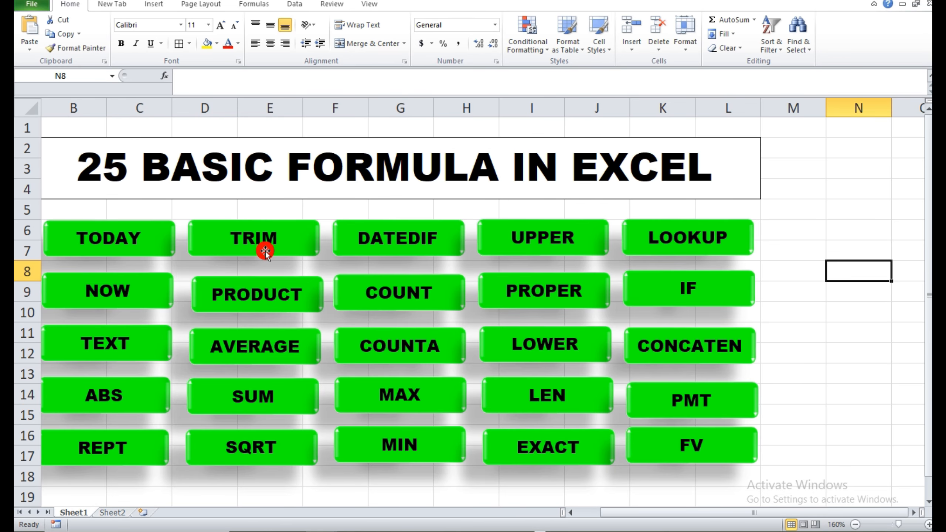
click(114, 512)
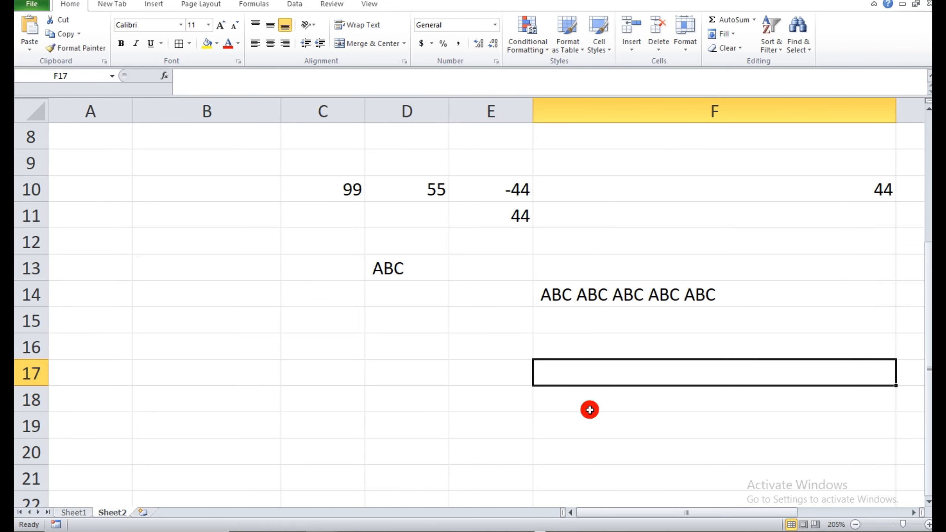
click(587, 401)
text(MR.)
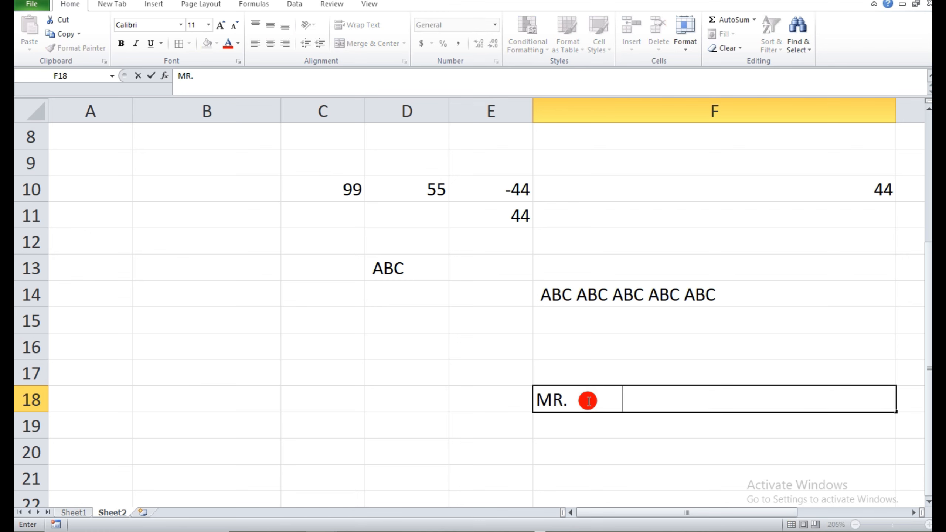
text(BUDHAN)
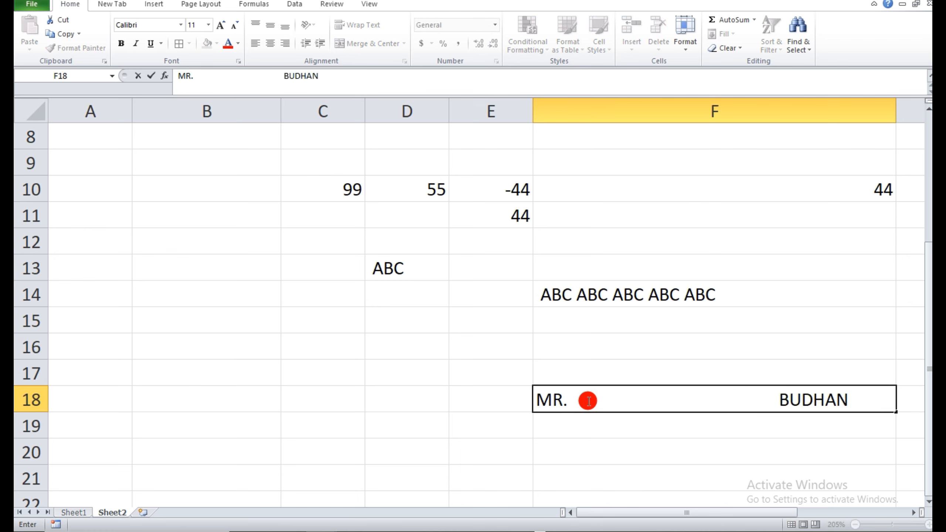
click(627, 442)
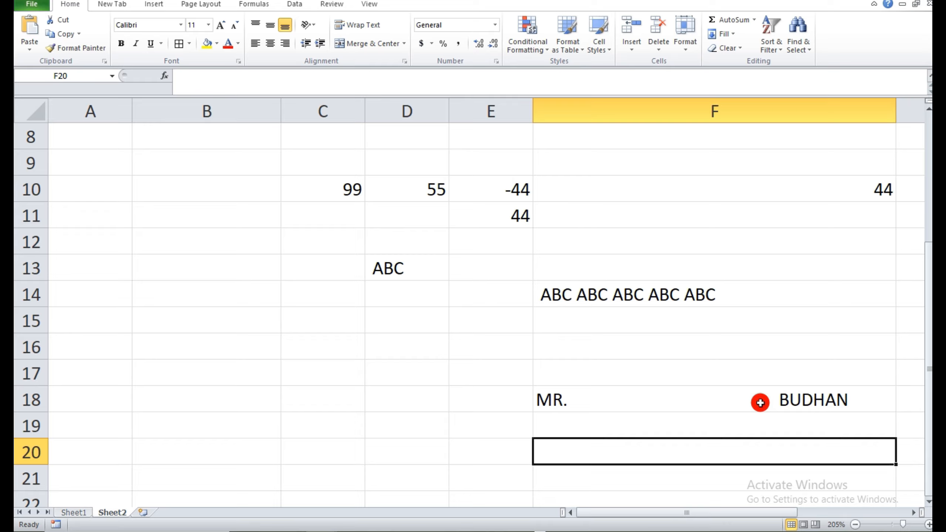
Enter the formula =TRIM(F18) in cell F19 to remove the extra spaces from the name above.
click(733, 424)
text(=TR)
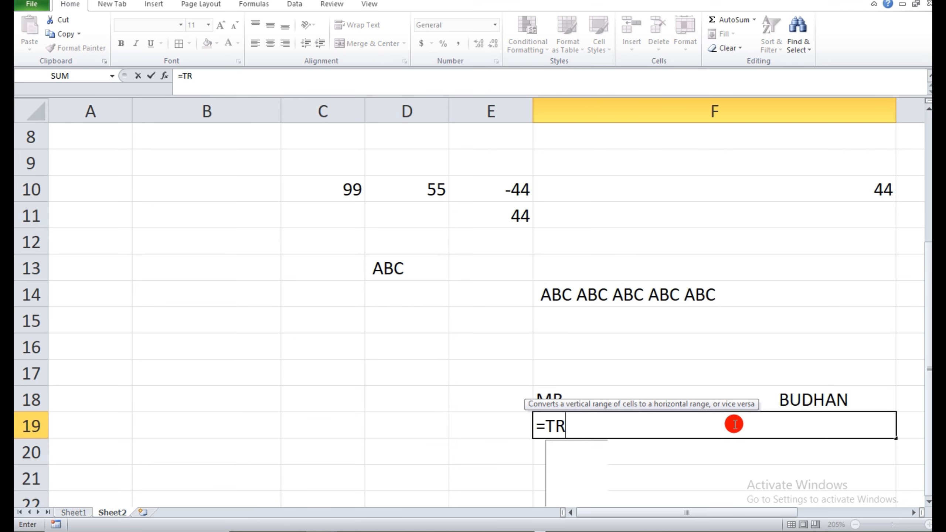
text(IMN)
key(BackSpace)
key(BackSpace)
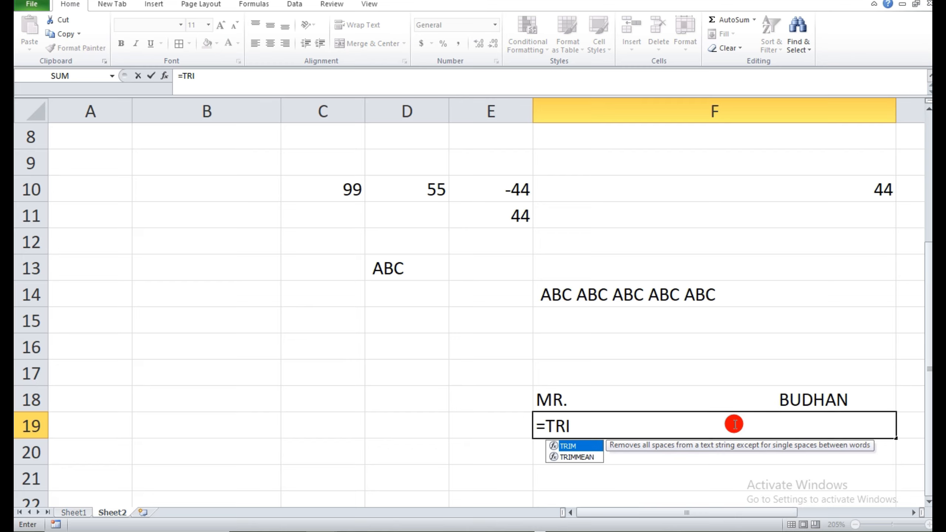
text(M()
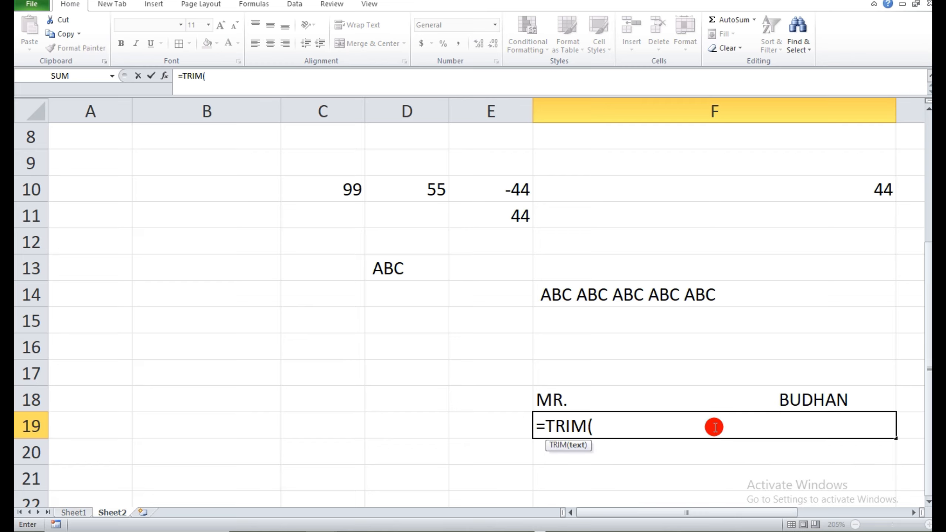
click(685, 402)
text())
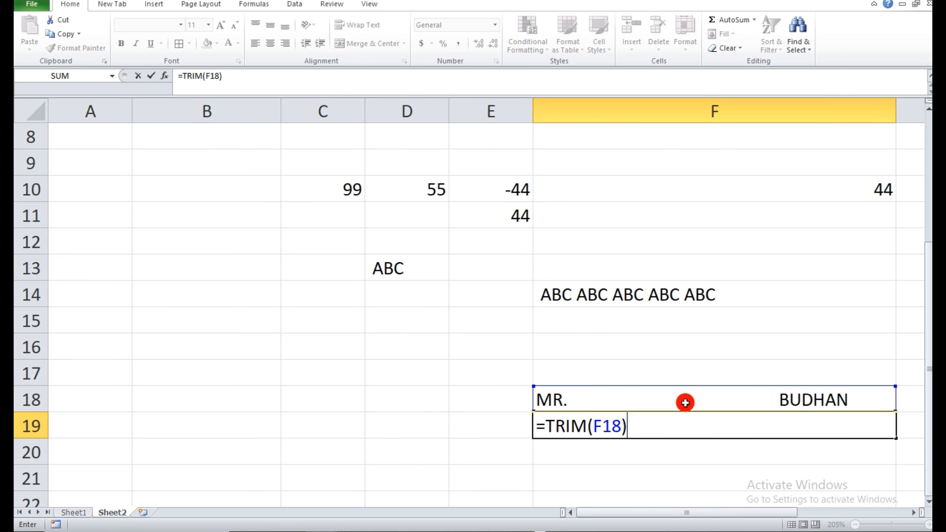
key(Return)
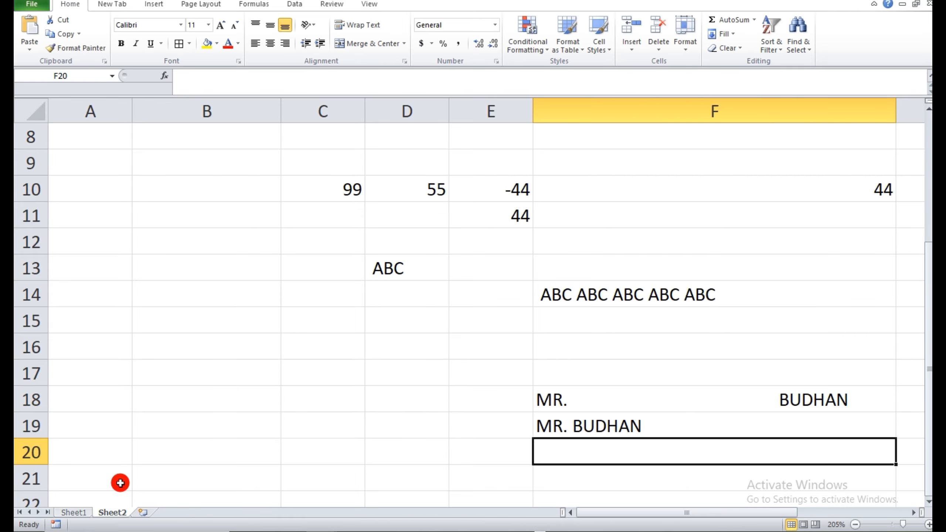
Check the next formula on Sheet1, then enter the value 2 in each of the cells B10 to B15 of Sheet2.
click(78, 512)
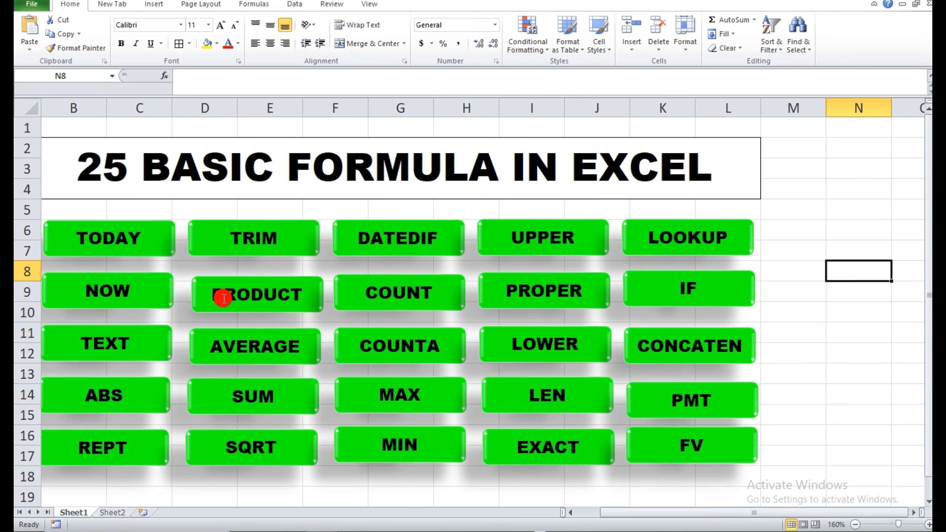
click(121, 512)
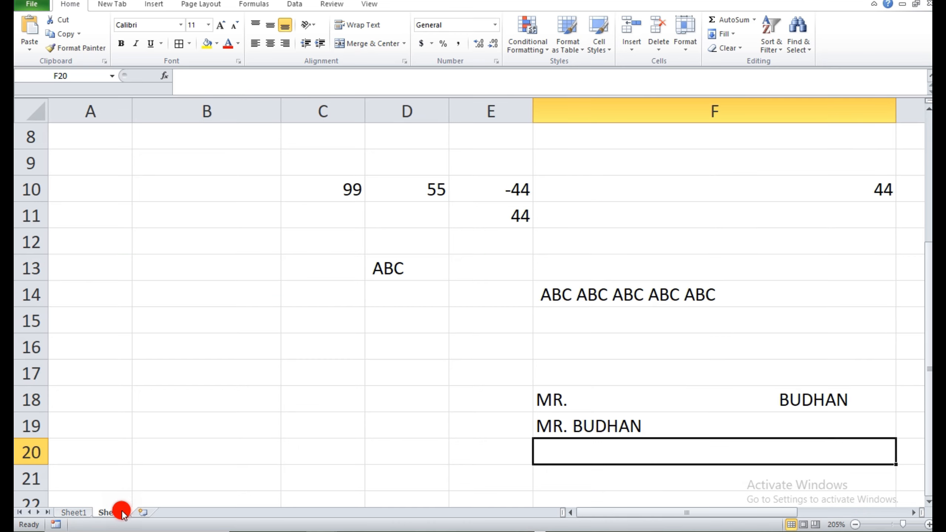
click(249, 200)
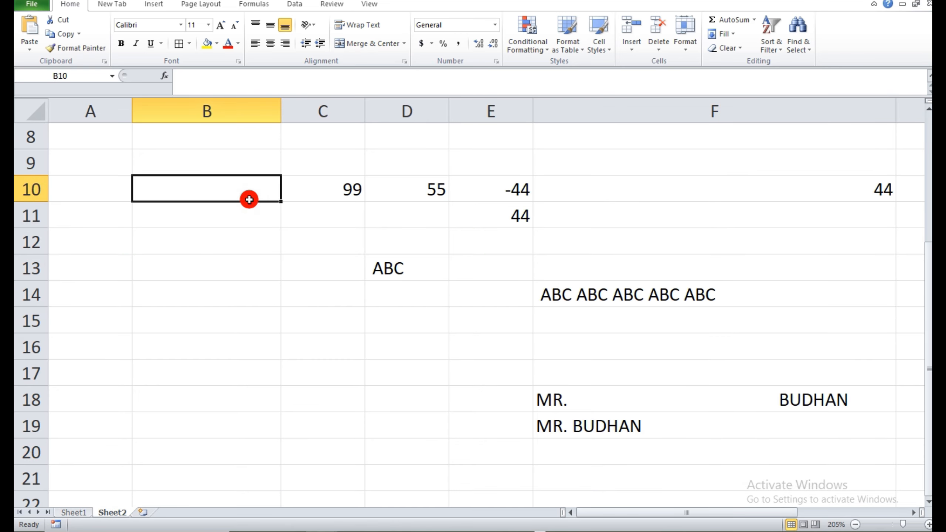
text(2)
key(Return)
text(2)
key(Return)
text(2)
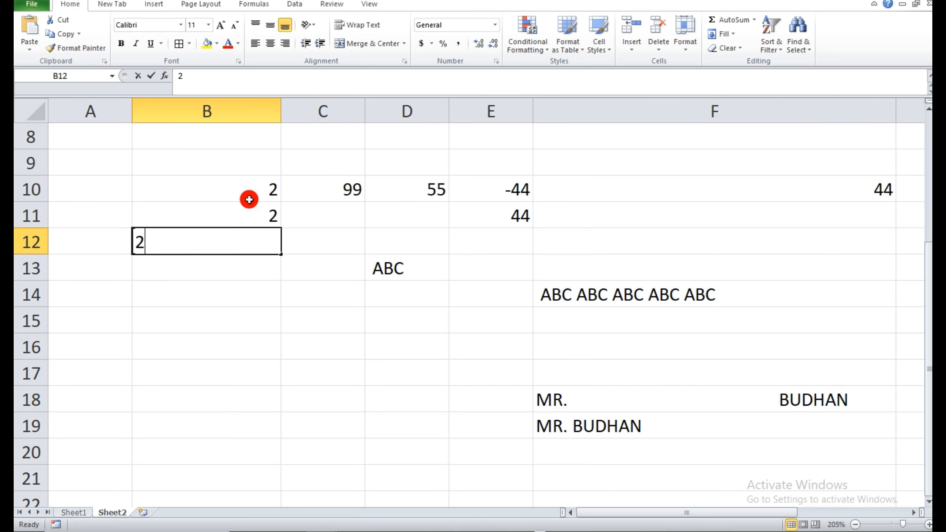
key(Return)
text(2)
key(Return)
text(2)
key(Return)
text(2)
key(Return)
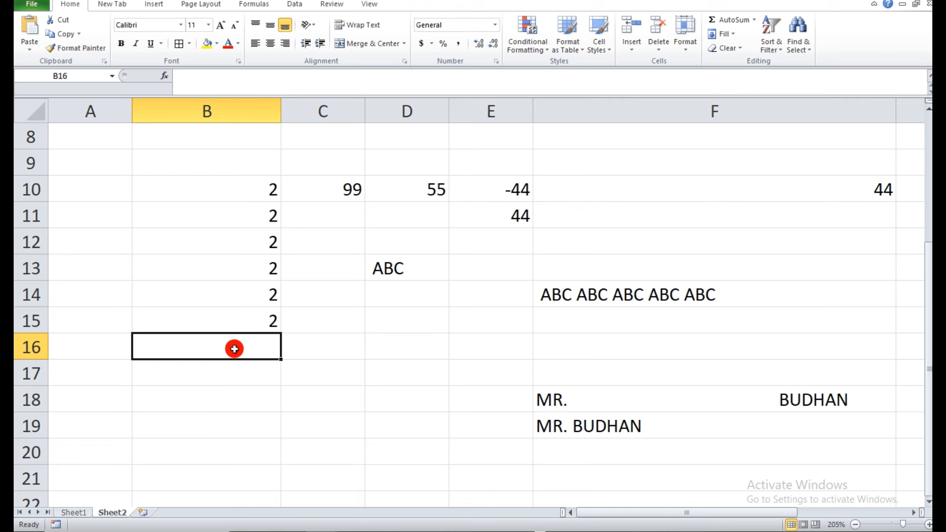
Enter the formula =PRODUCT(B10:B15) in cell B16 to multiply the column of twos above.
text(=P)
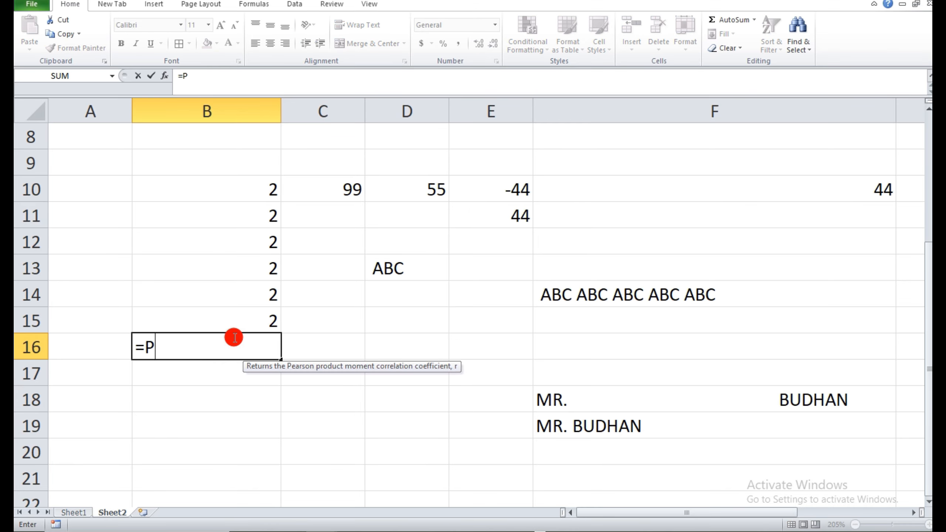
text(RO)
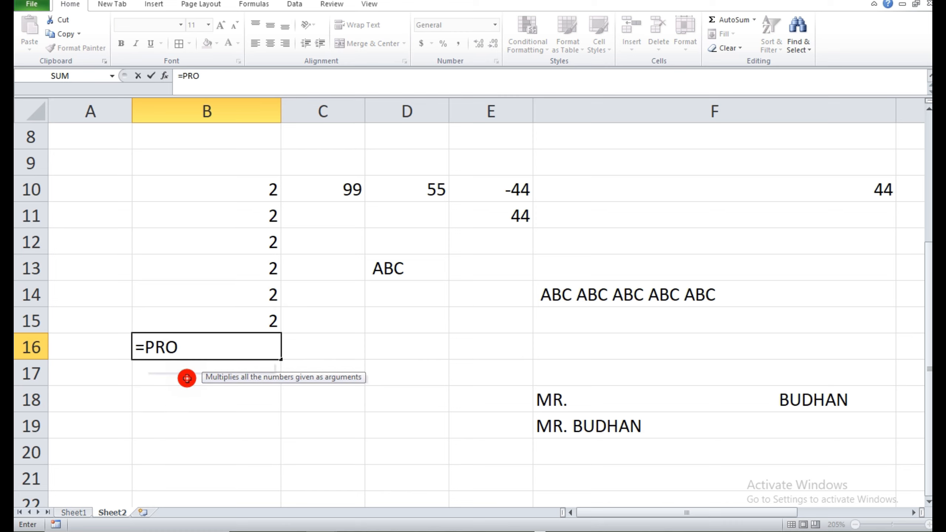
double_click(187, 378)
drag(271, 192, 265, 315)
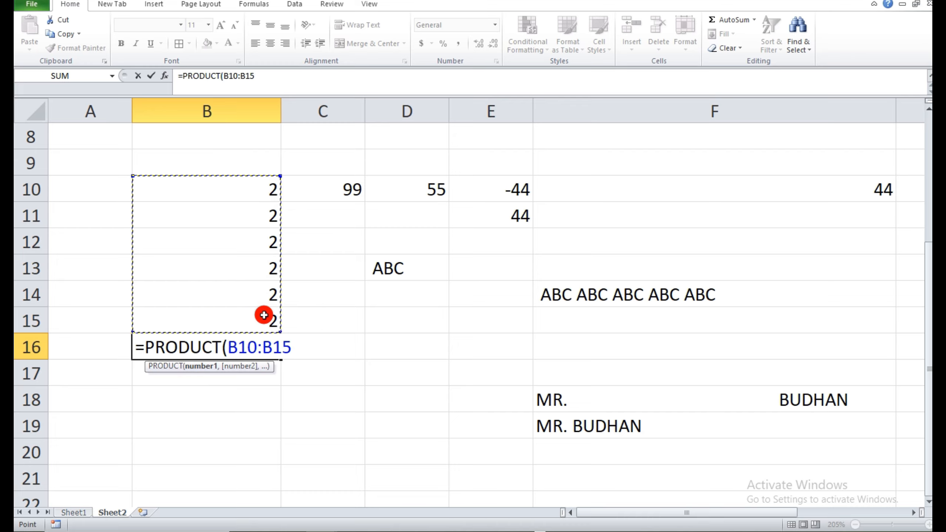
text())
key(Return)
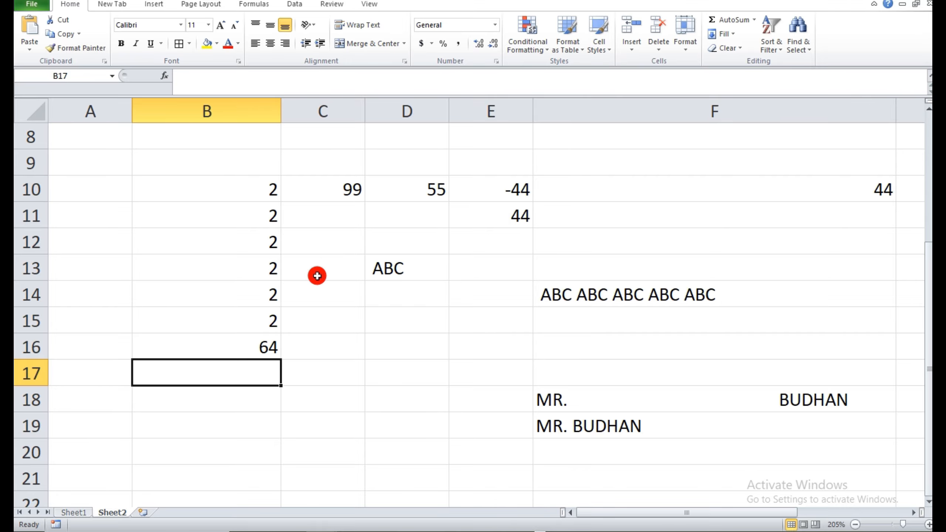
Check the next formula on Sheet1, then enter 50, 60 and 40 in cells B18, C18 and D18 of Sheet2.
click(77, 513)
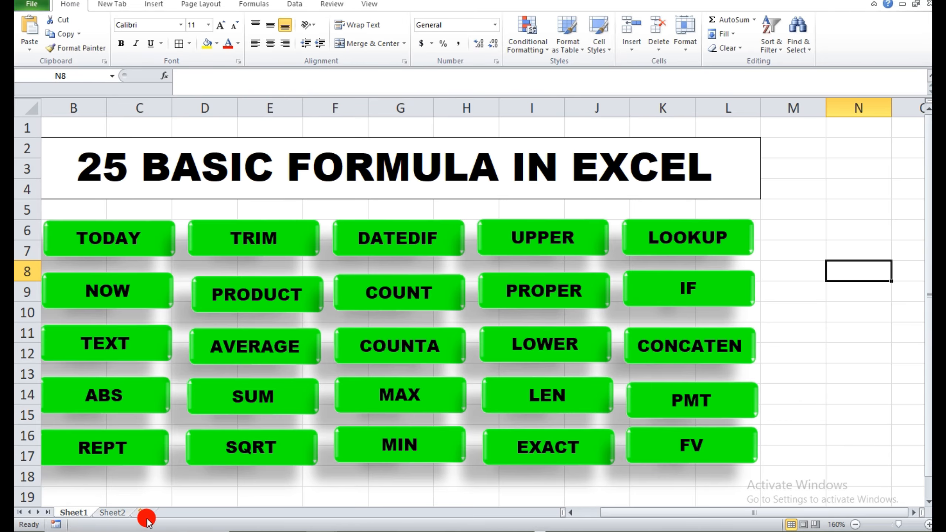
click(121, 514)
click(245, 399)
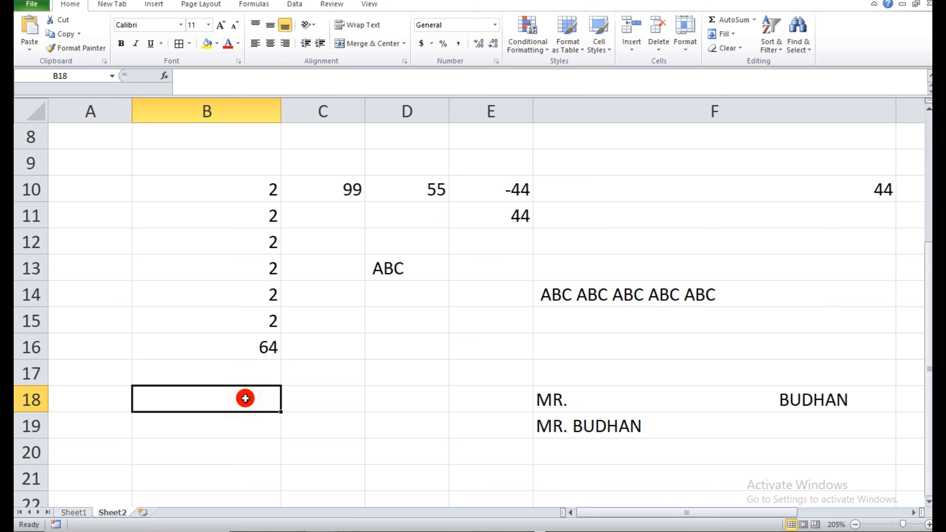
text(50)
key(Tab)
text(60)
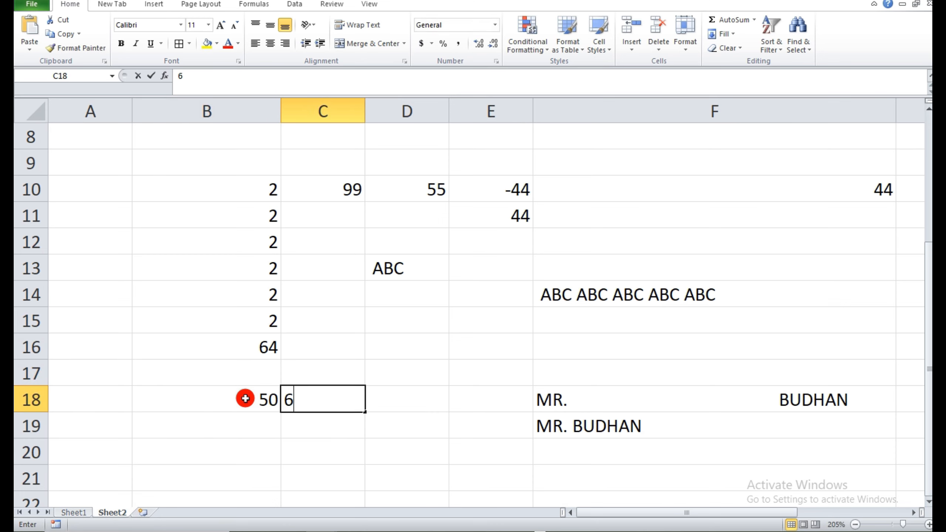
key(Tab)
text(40)
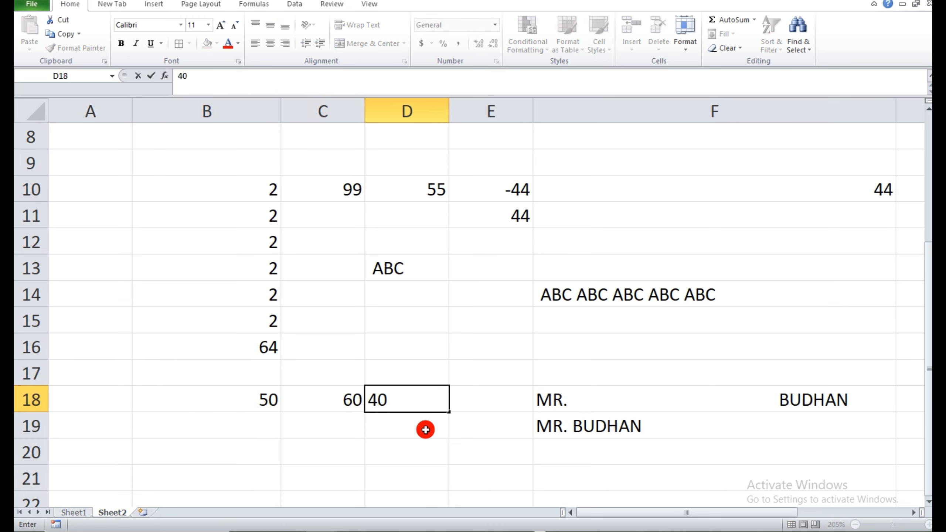
key(Tab)
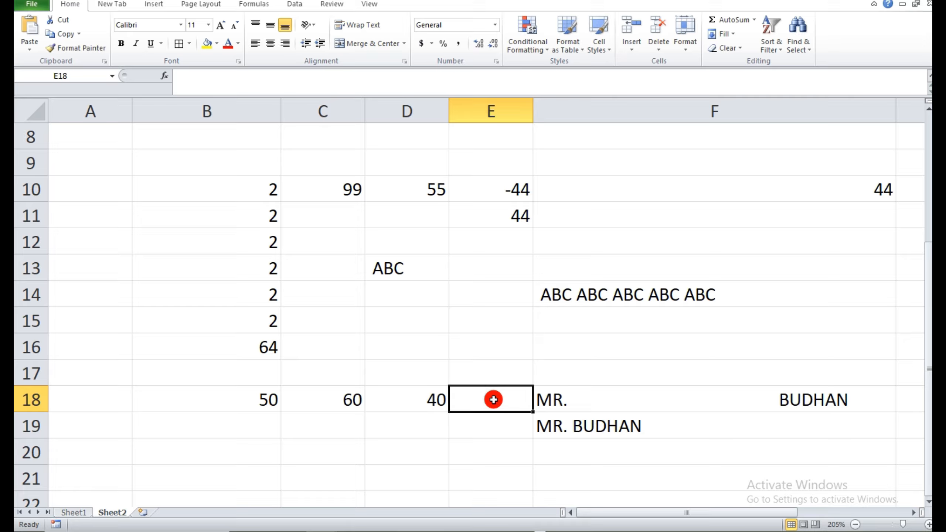
Enter the formula =AVERAGE(B18:D18) in cell E18 to average the three numbers in that row.
text(=)
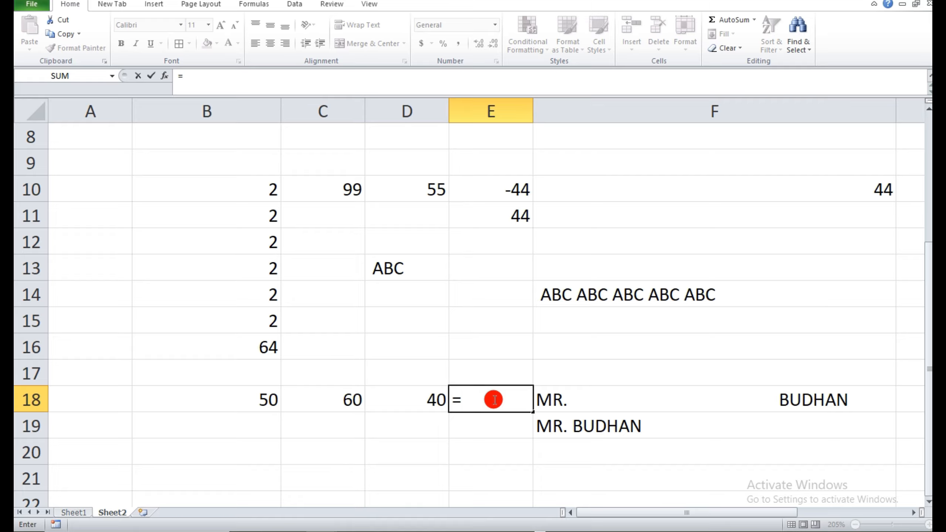
text(AVE)
click(483, 431)
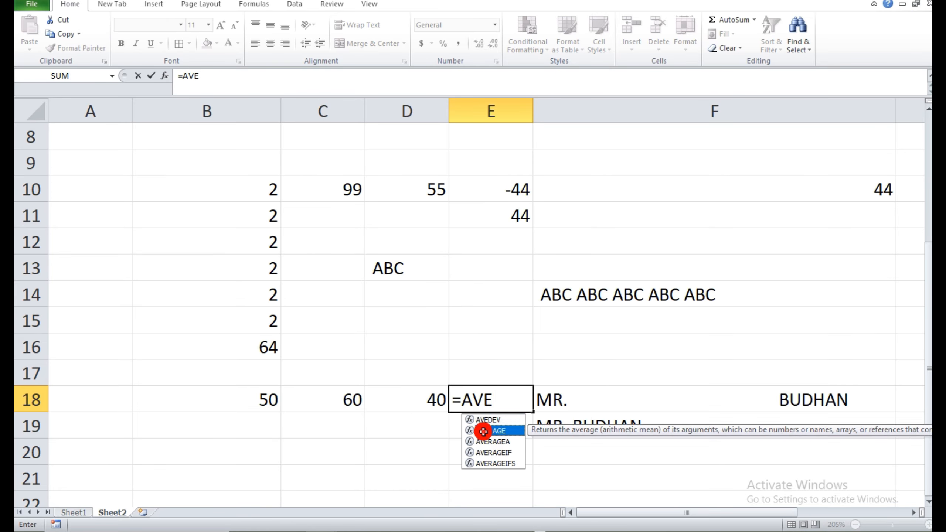
double_click(483, 431)
drag(261, 408, 410, 404)
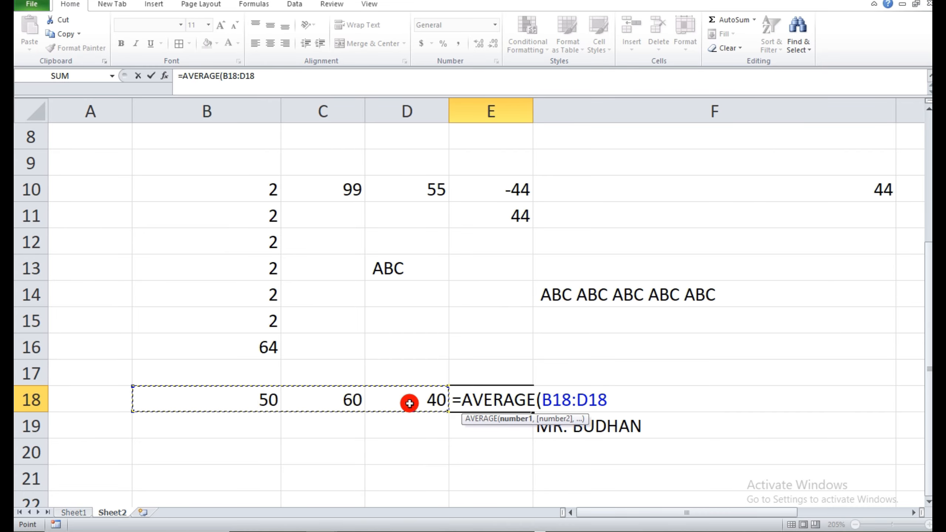
text())
key(Return)
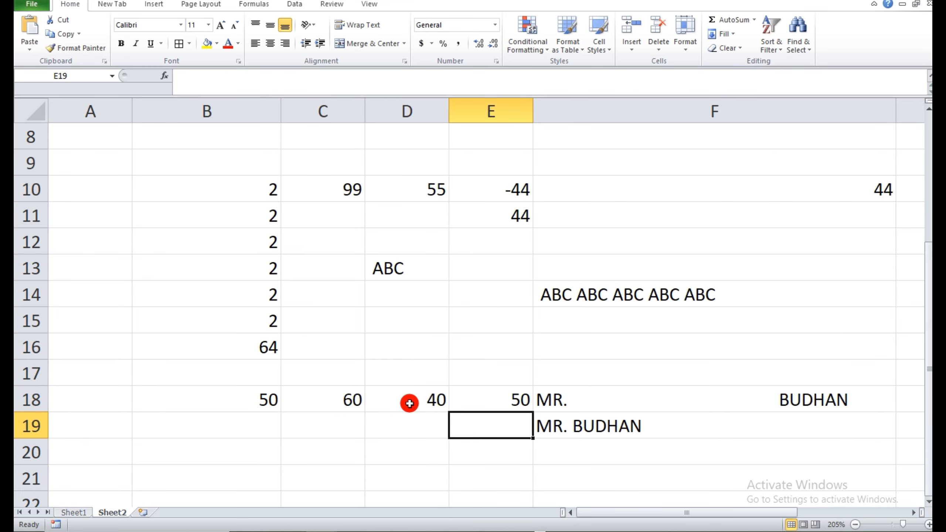
Add the three numbers manually in cell D20 with the formula =B18+C18+D18.
click(372, 447)
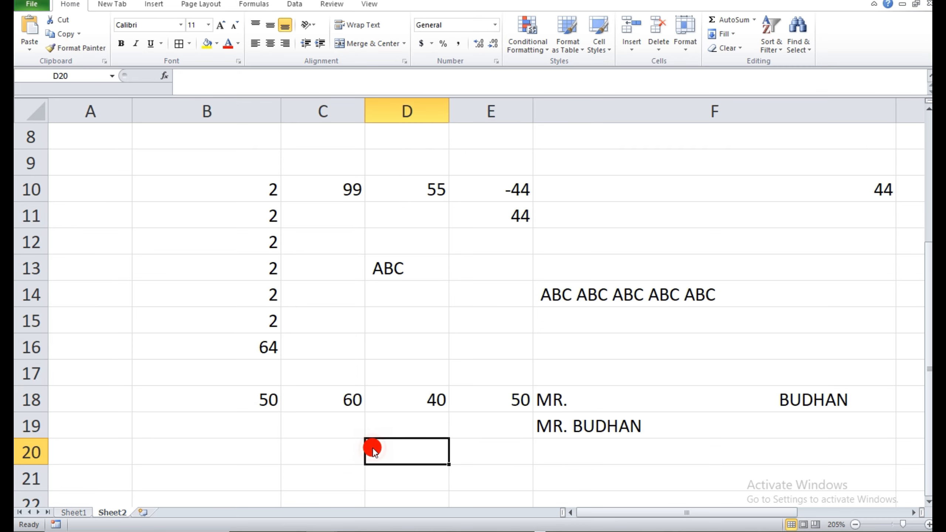
text(=)
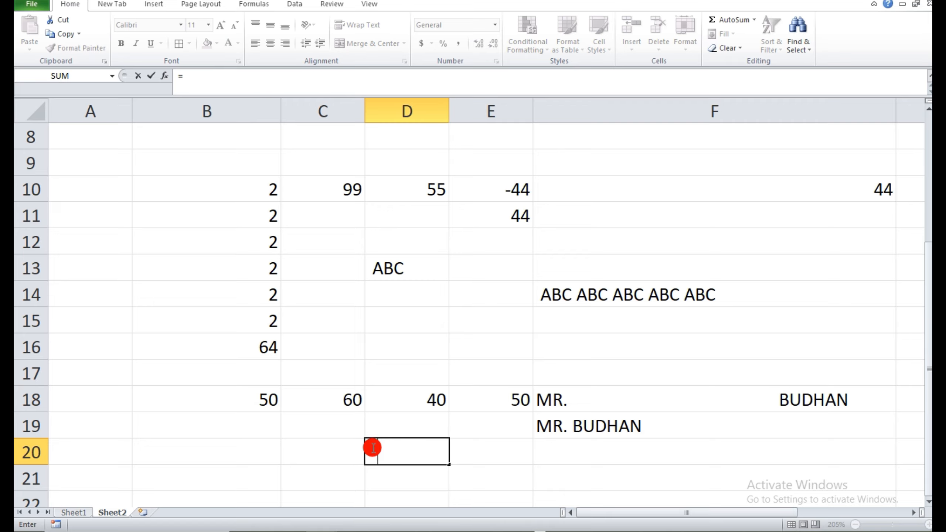
click(245, 401)
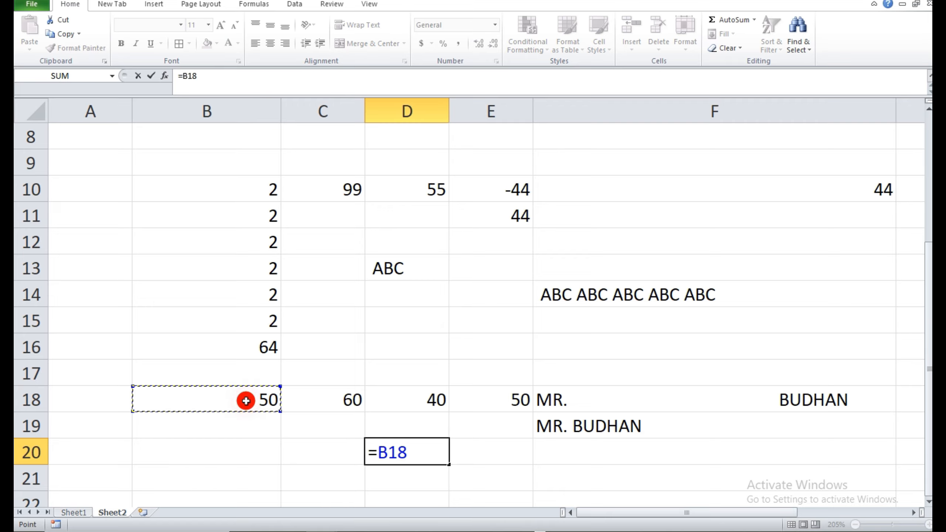
text(+)
click(309, 396)
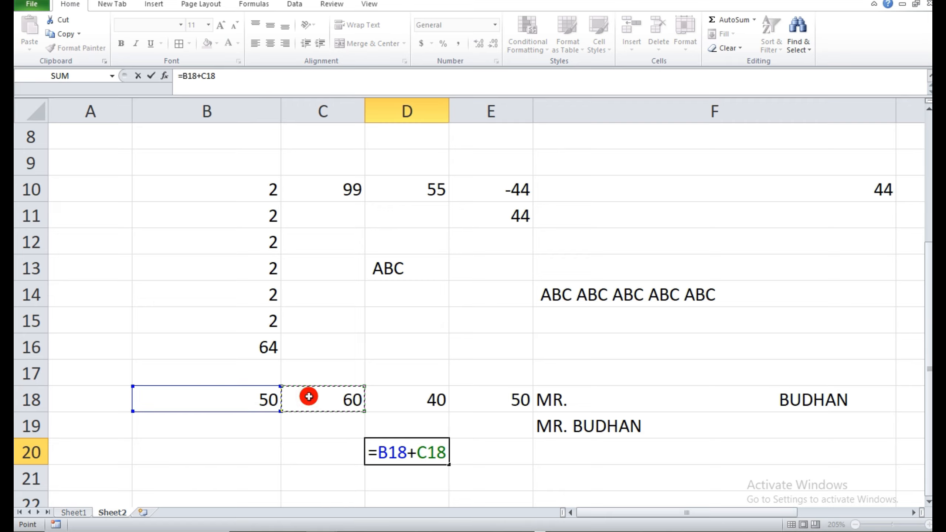
text(+)
click(380, 406)
key(Return)
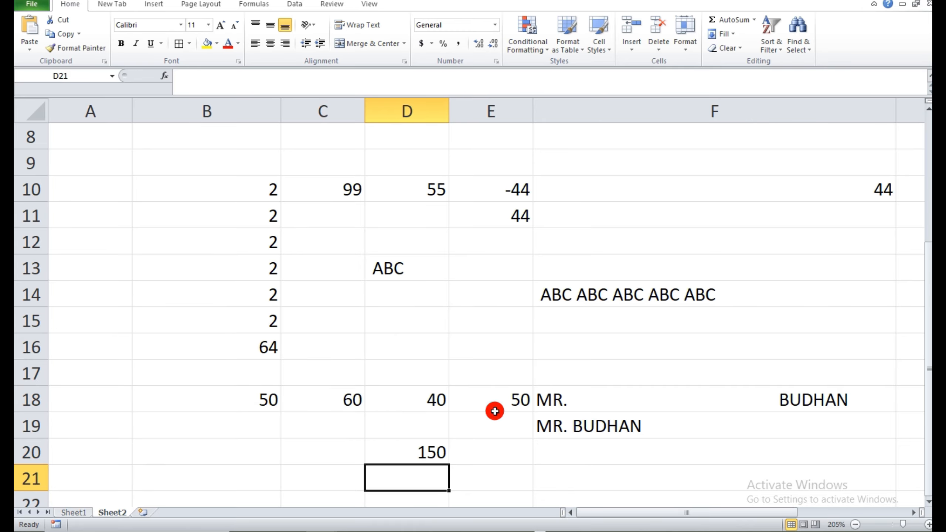
In cell E20, divide the sum in D20 by the number of values to cross-check the average.
click(476, 457)
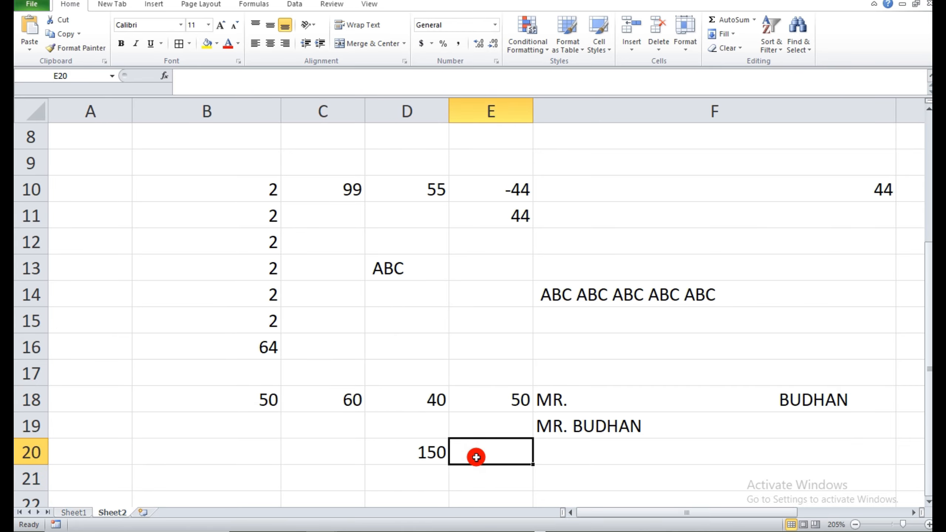
text(=)
click(403, 461)
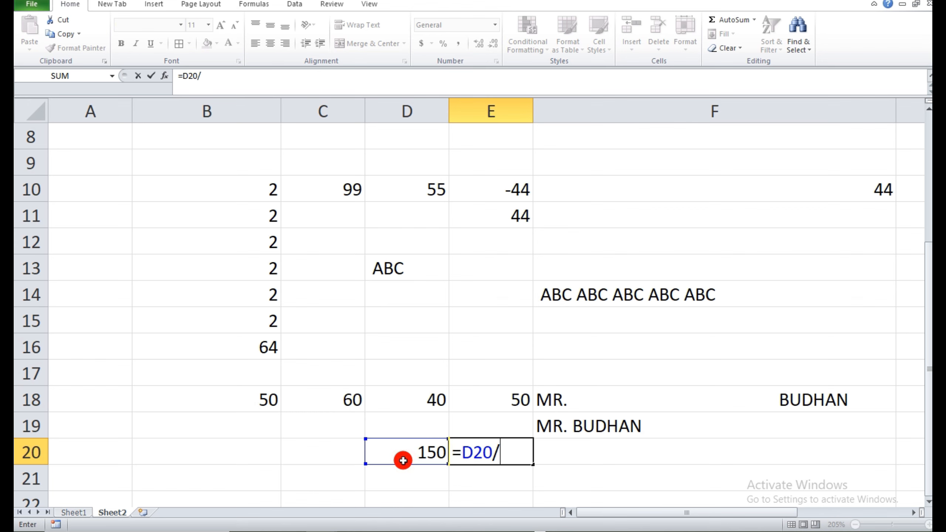
key(Return)
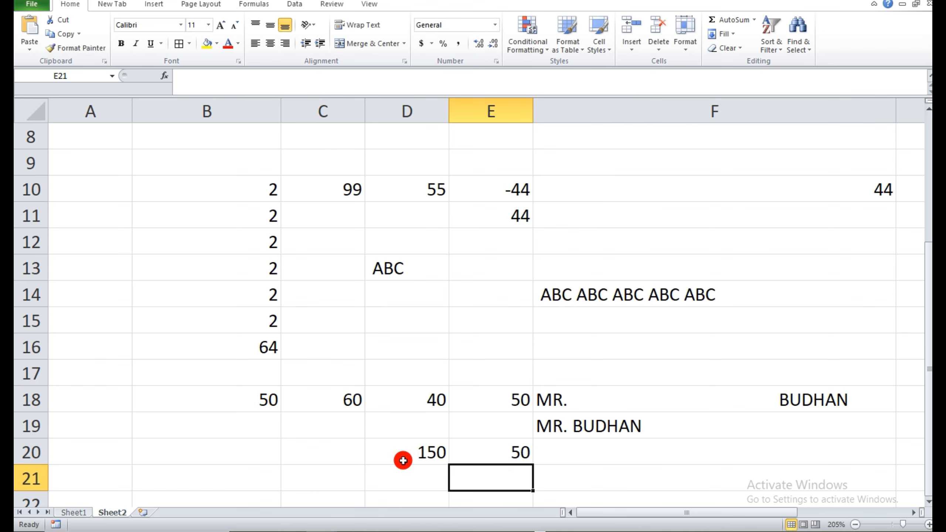
Check the next formula on Sheet1, then enter 60, 50, 40 and 50 down cells A13 to A16 of Sheet2.
click(74, 513)
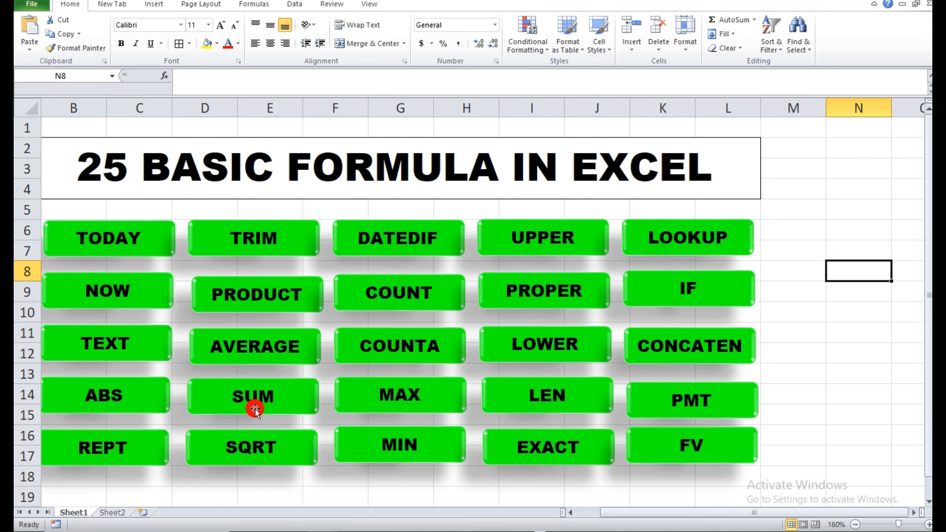
click(106, 513)
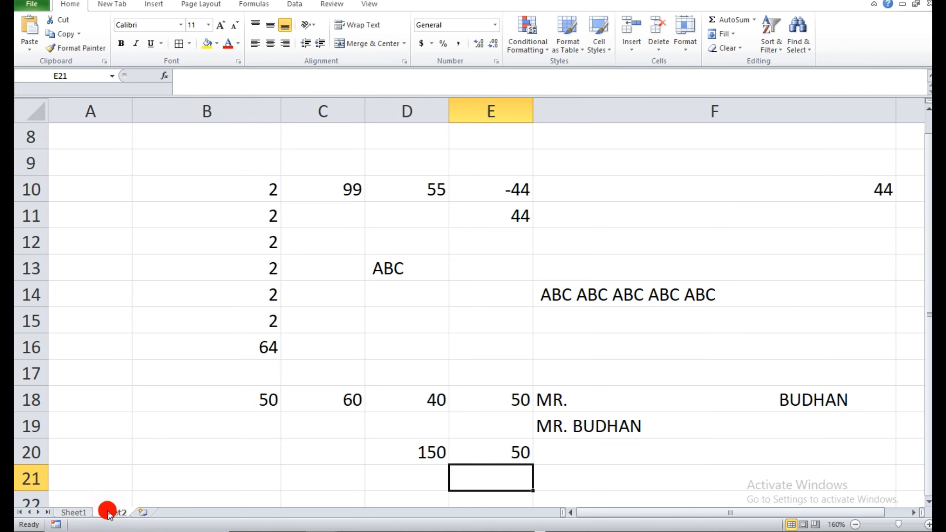
click(94, 268)
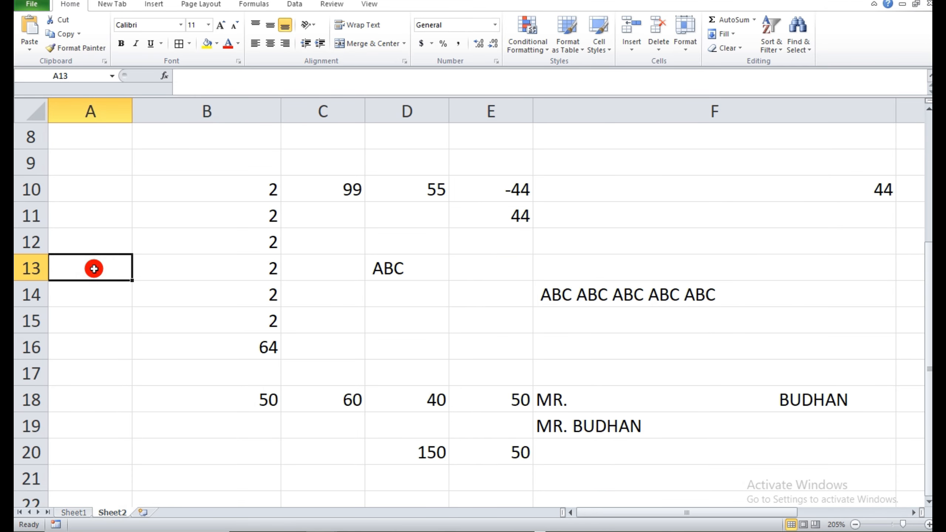
text(60)
key(Return)
text(50)
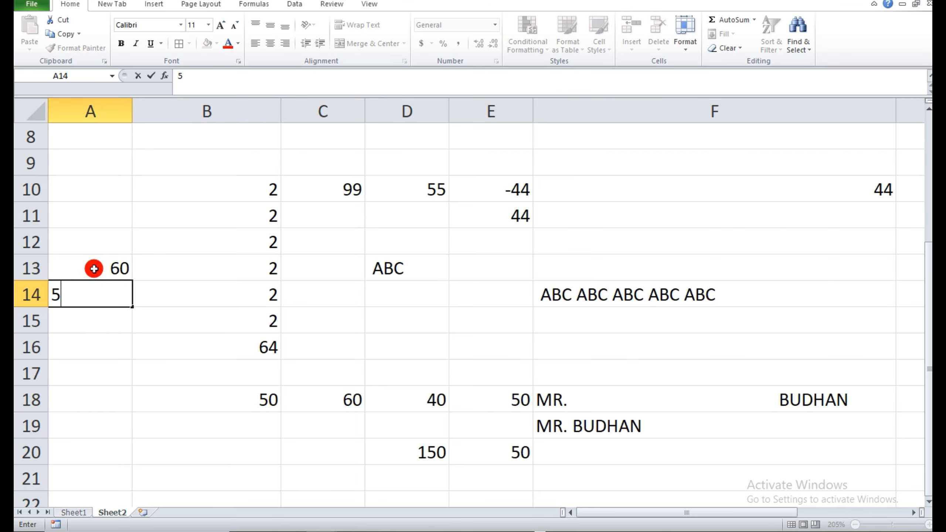
key(Return)
text(40)
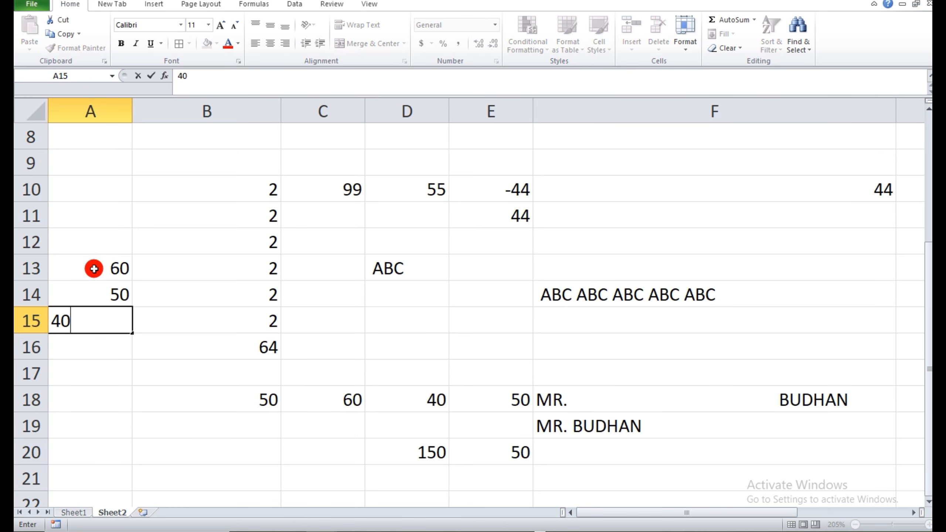
key(Return)
text(50)
key(Return)
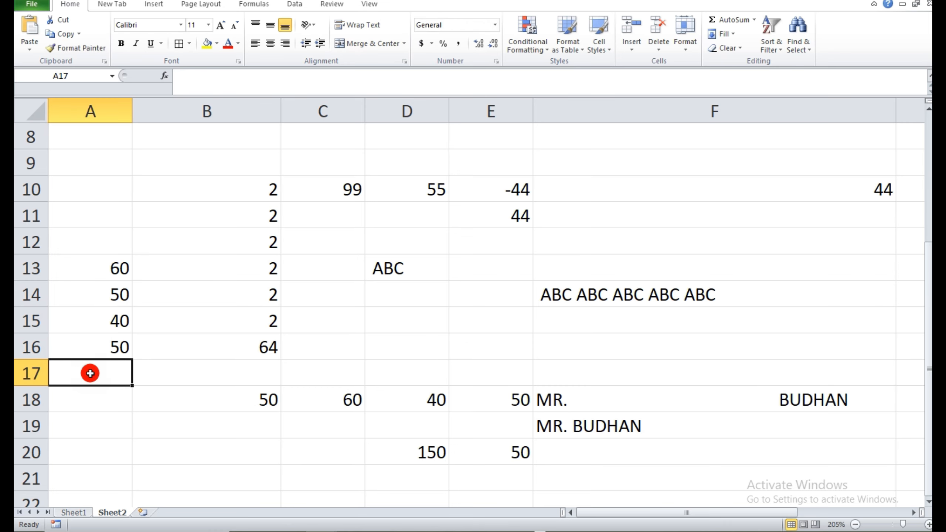
Enter the formula =SUM(A13:A16) in cell A17 to total the four numbers above it.
text(=SUM)
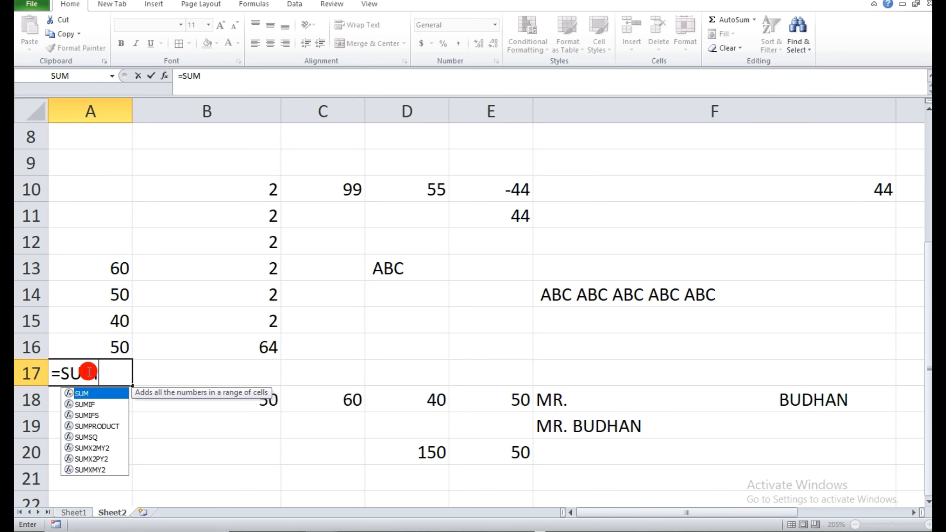
text(()
drag(99, 266, 98, 339)
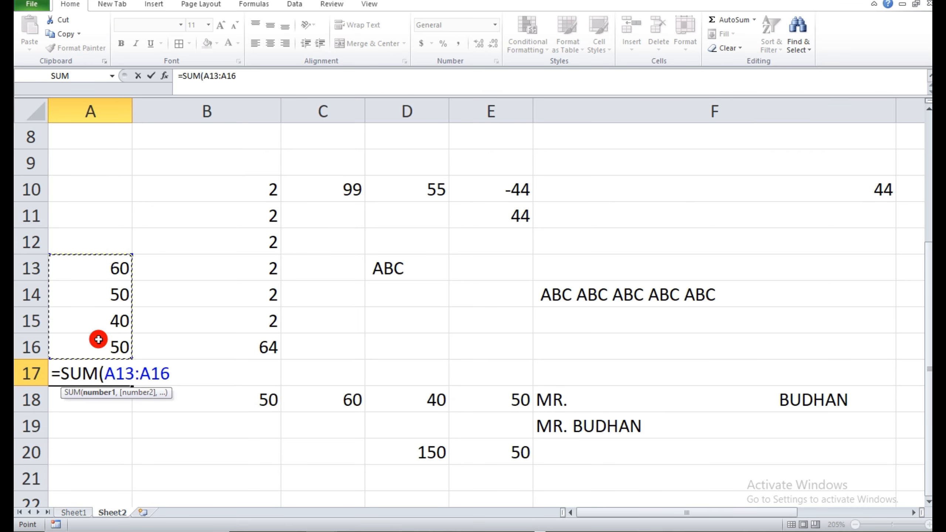
text())
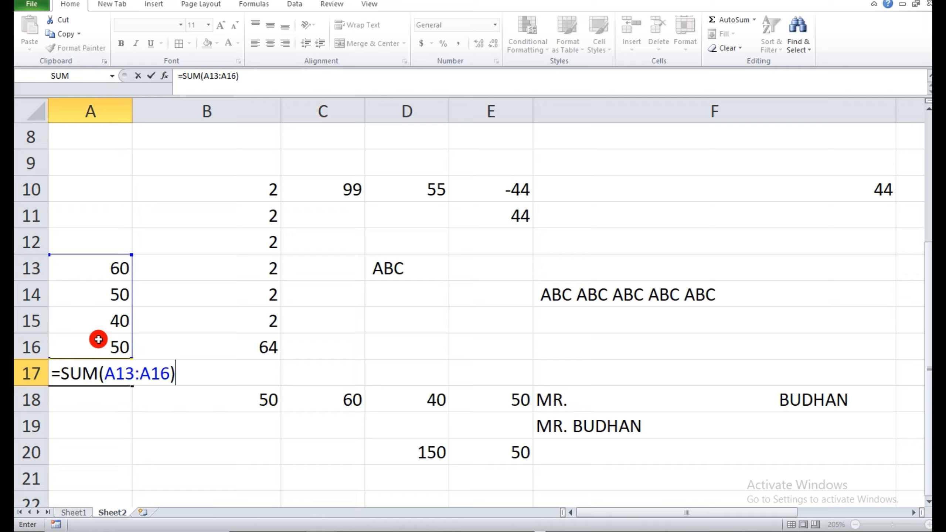
key(Return)
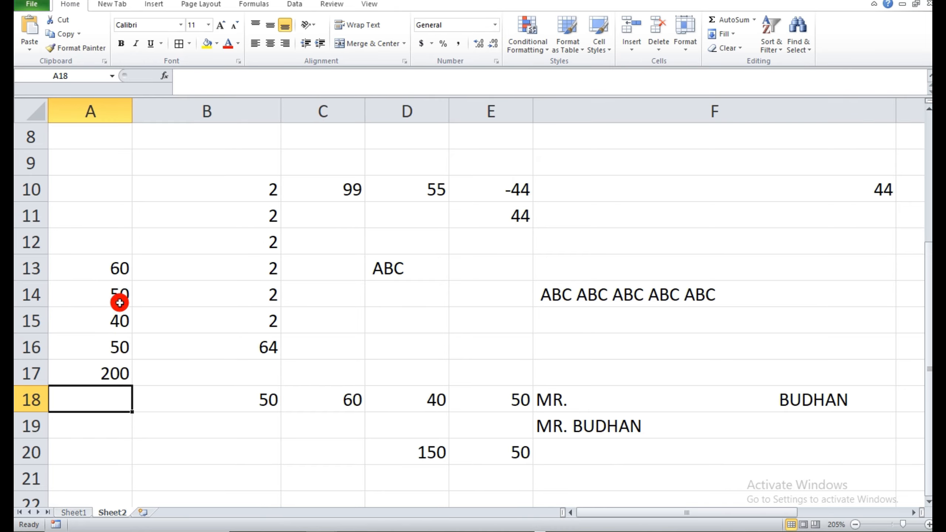
Use AutoSum on the range A13:A18 to place a total in cell A18.
drag(112, 270, 111, 367)
click(110, 403)
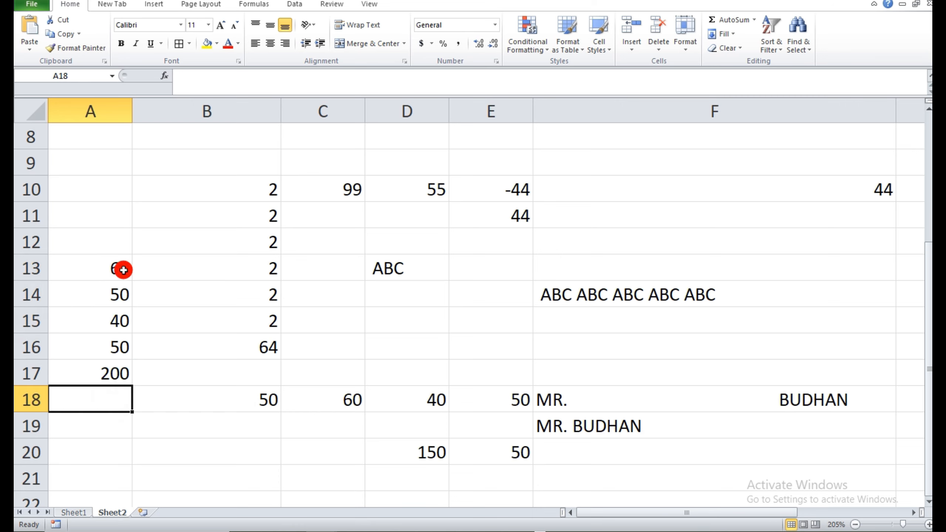
drag(123, 268, 125, 395)
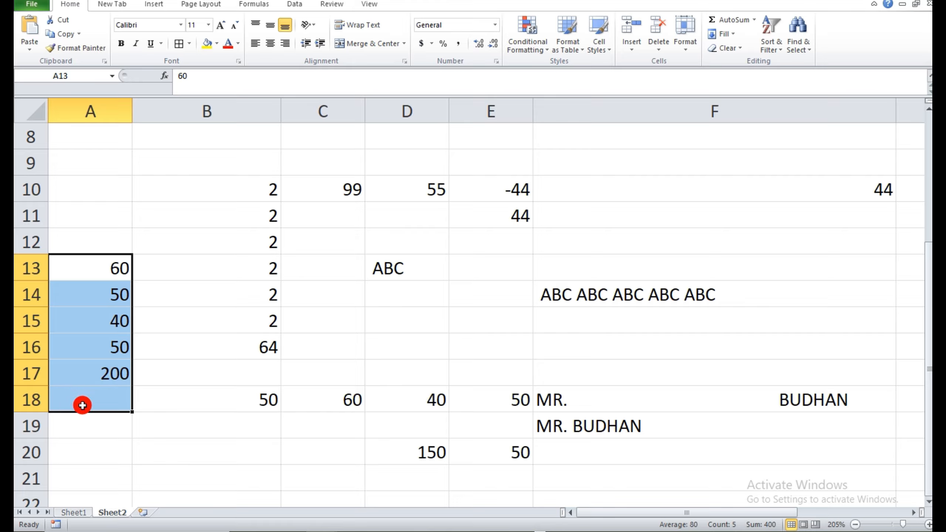
key(alt+equal)
click(97, 397)
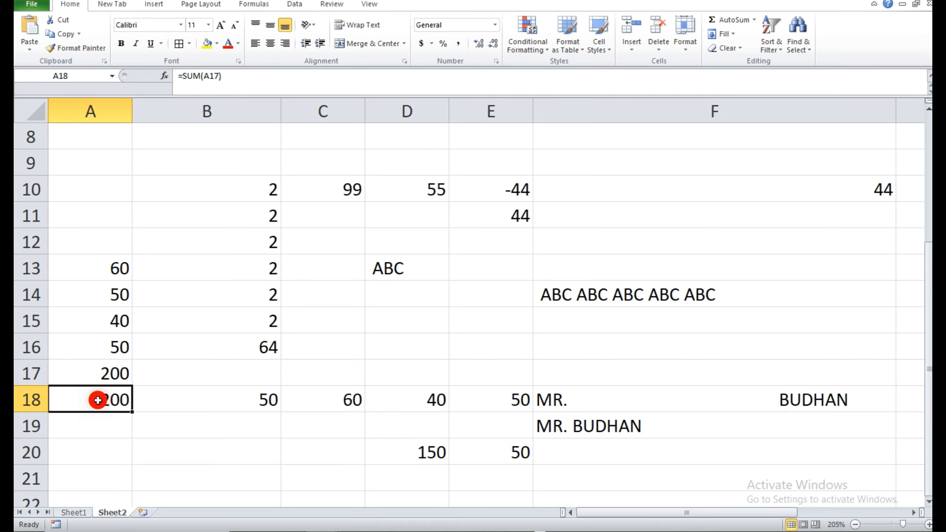
Clear the AutoSum formula from cell A18.
click(129, 445)
click(119, 403)
key(Delete)
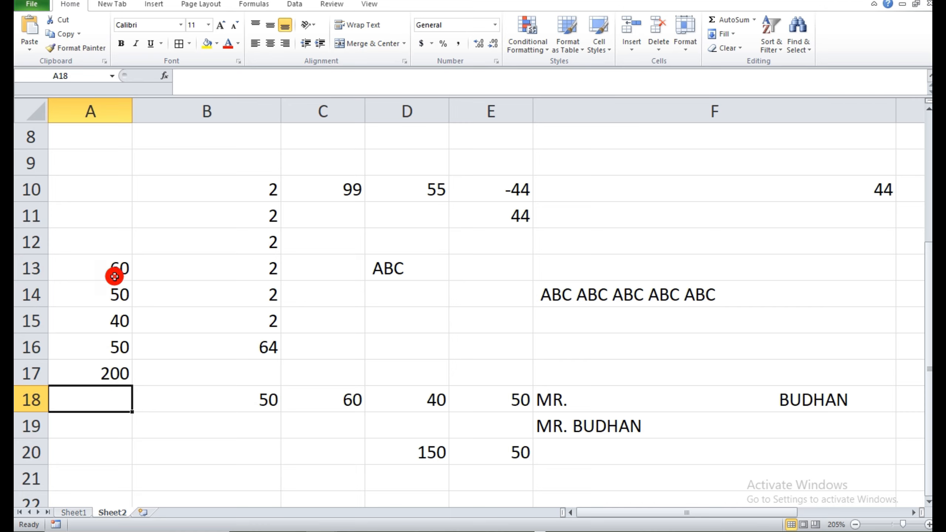
Apply AutoSum to A13:A18 again for a total in A18, and check the formula in A17.
drag(109, 268, 119, 399)
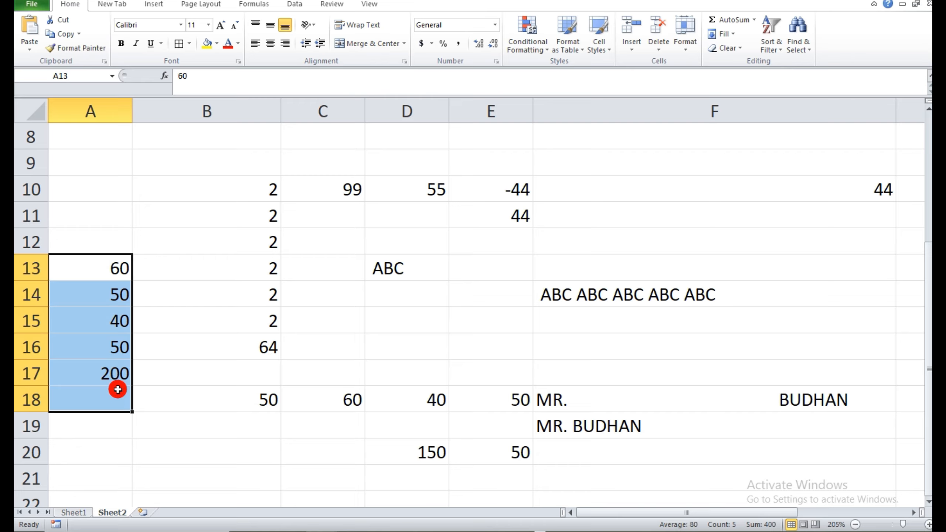
key(alt)
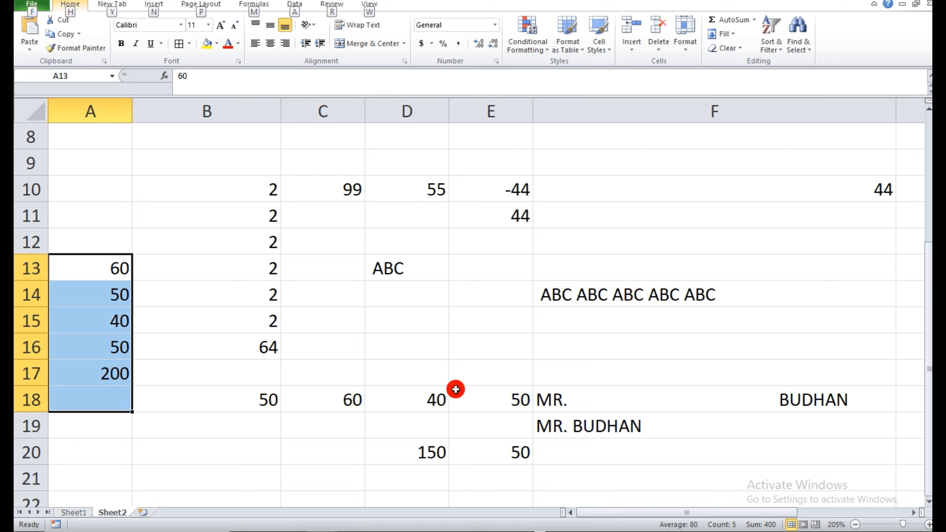
click(732, 20)
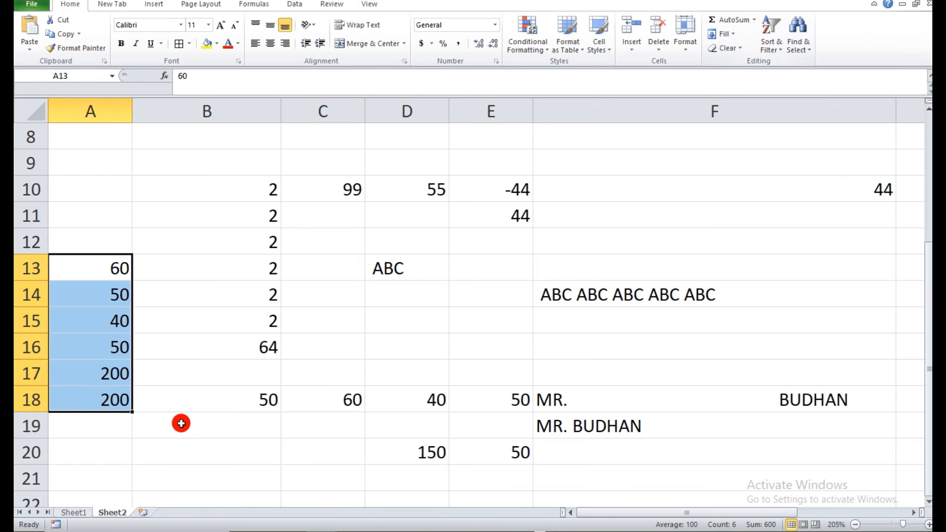
click(148, 418)
click(116, 364)
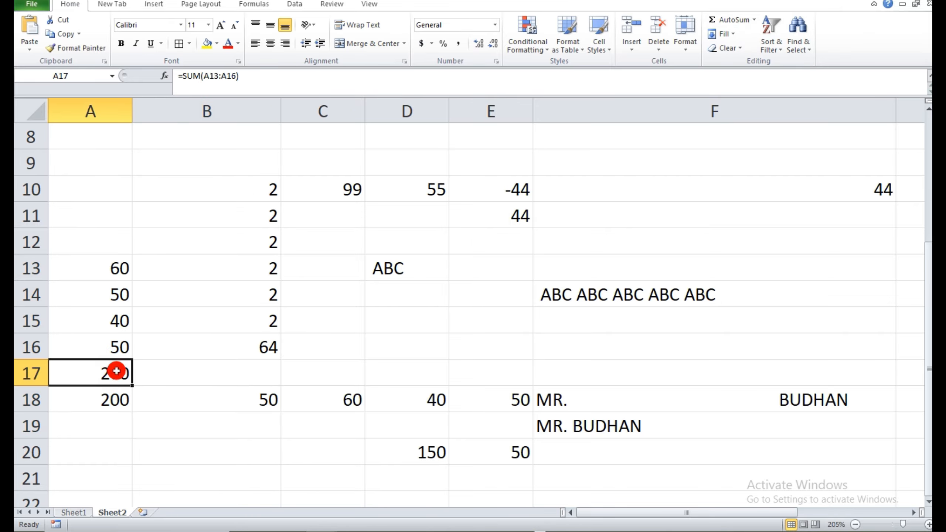
Delete the repeated AutoSum total from cell A18.
click(111, 400)
key(Delete)
click(158, 376)
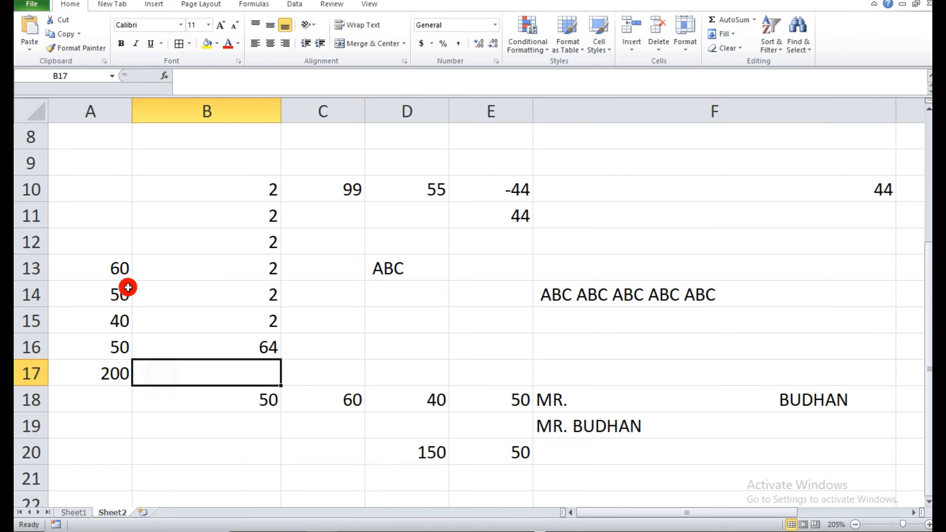
Examine the numbers in A13:A16 and the SUM formula in A17 to see how AutoSum treats the existing total.
drag(124, 269, 118, 372)
click(145, 376)
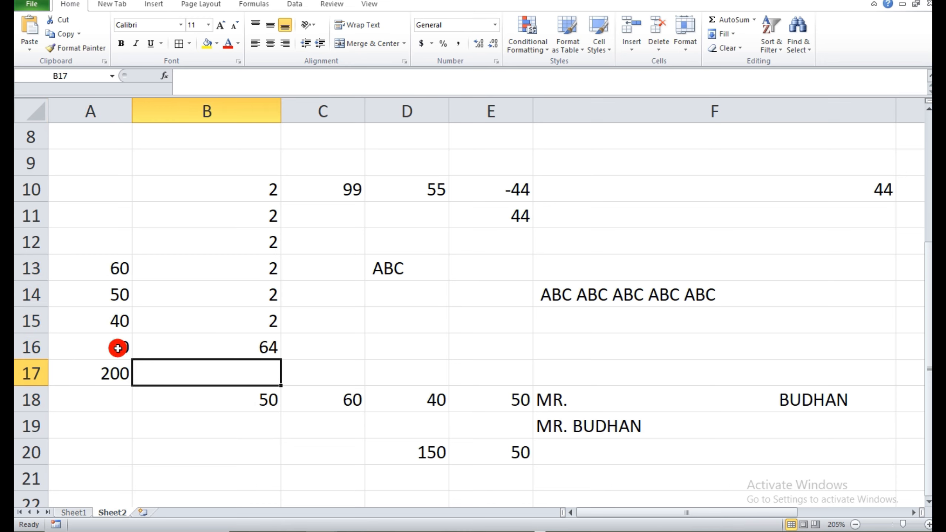
click(112, 398)
drag(112, 269, 108, 379)
drag(105, 257, 106, 388)
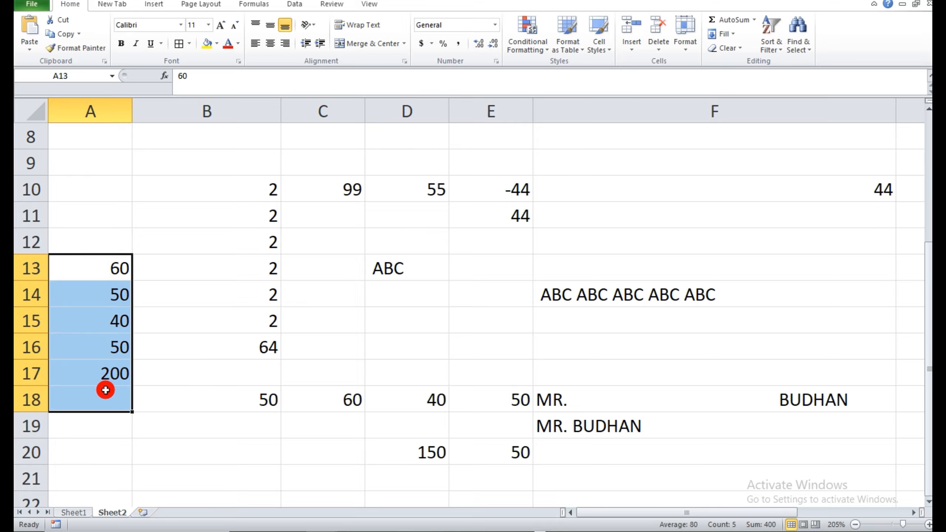
click(116, 272)
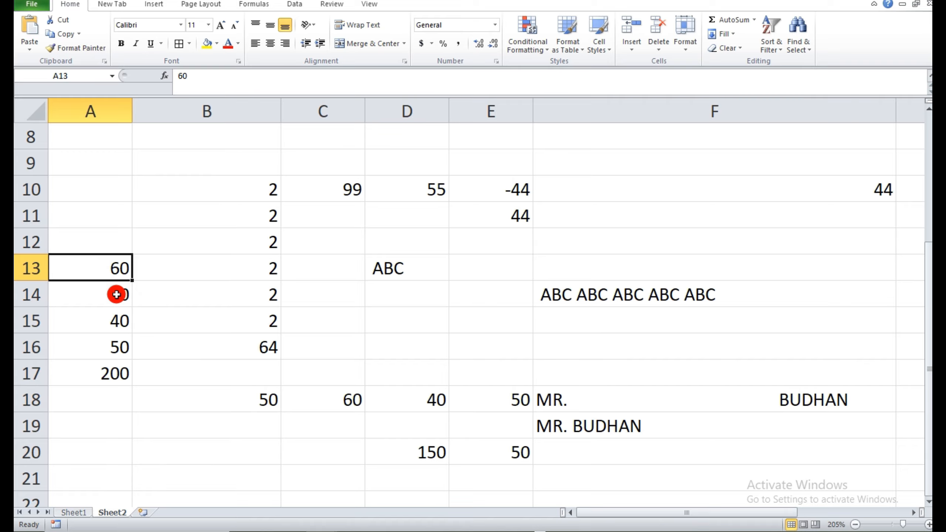
click(113, 372)
click(159, 381)
Replace the SUM formula in cell A17 with the plain number 200.
click(121, 375)
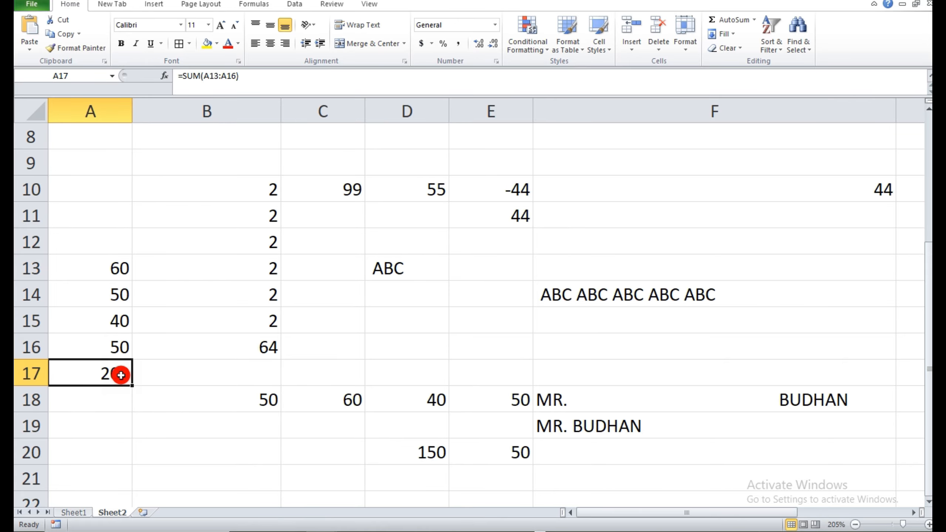
key(Delete)
click(152, 387)
click(98, 370)
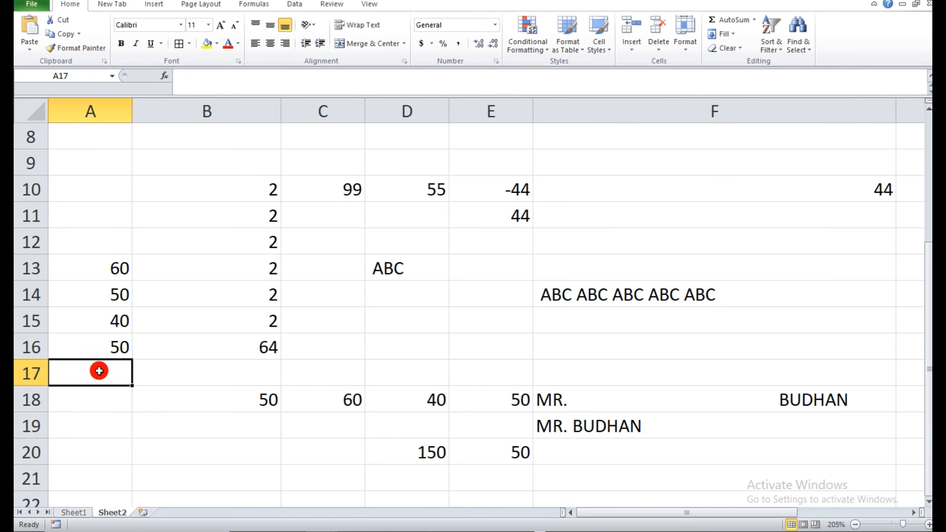
text(200)
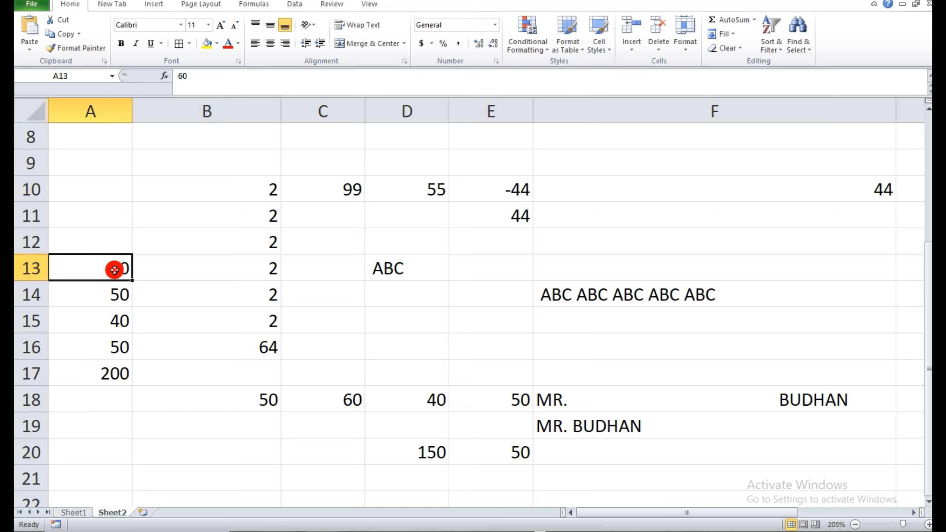
Total the numbers in A13:A17 with AutoSum, placing the result in cell A18.
drag(112, 268, 107, 393)
key(alt+equal)
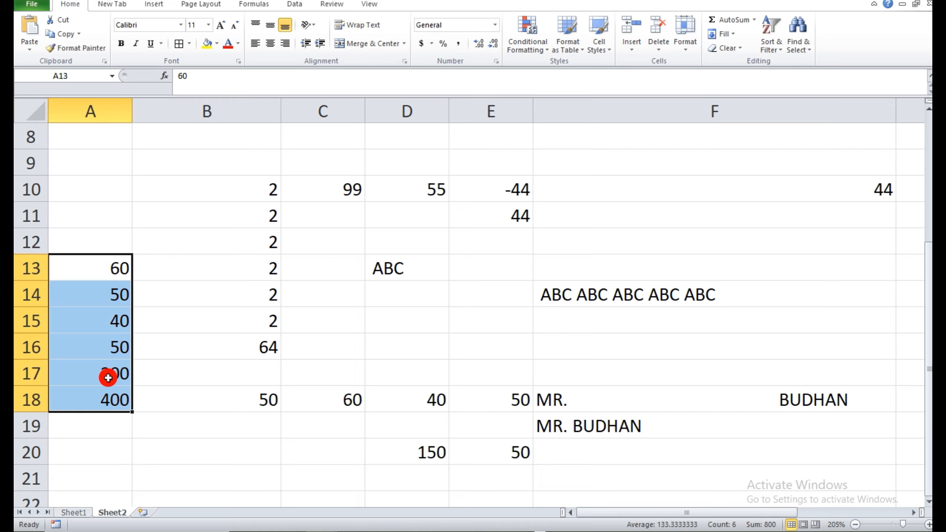
click(122, 432)
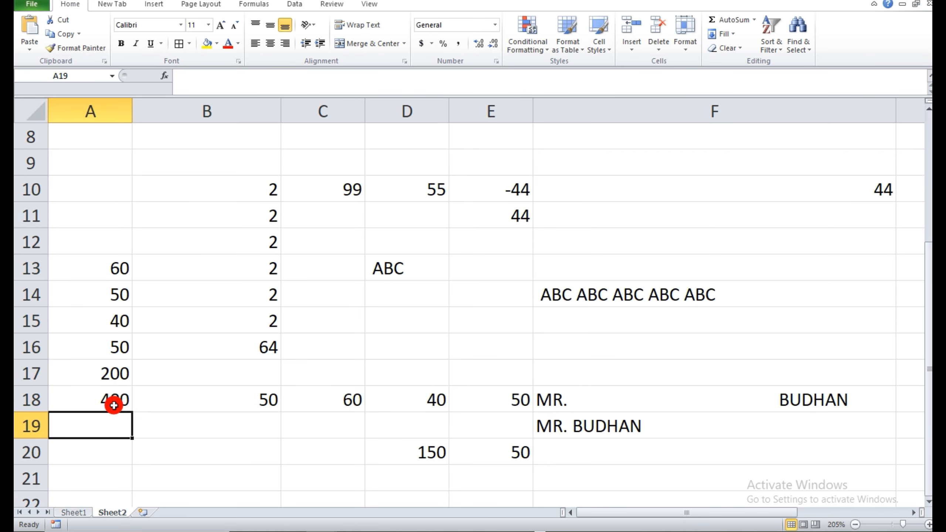
click(115, 404)
click(114, 415)
Use AutoSum on A13:A19 to add another total in cell A19.
drag(109, 275, 111, 419)
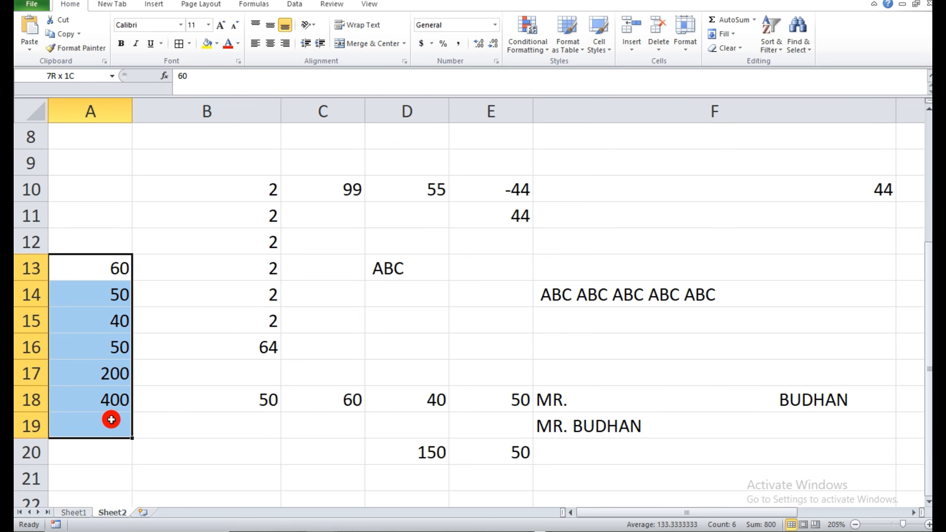
click(735, 19)
click(186, 392)
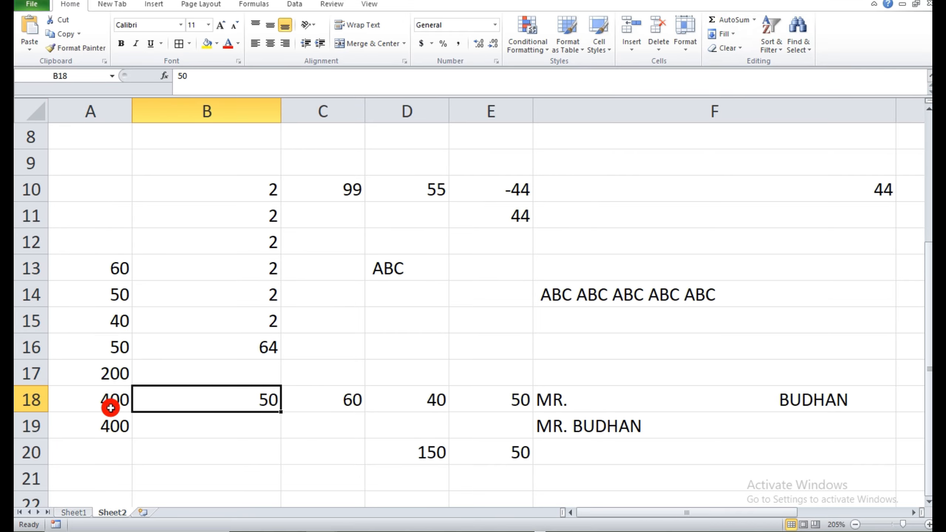
Replace the formula in cell A18 with the number 60 and clear the total in cell A19.
click(107, 408)
key(BackSpace)
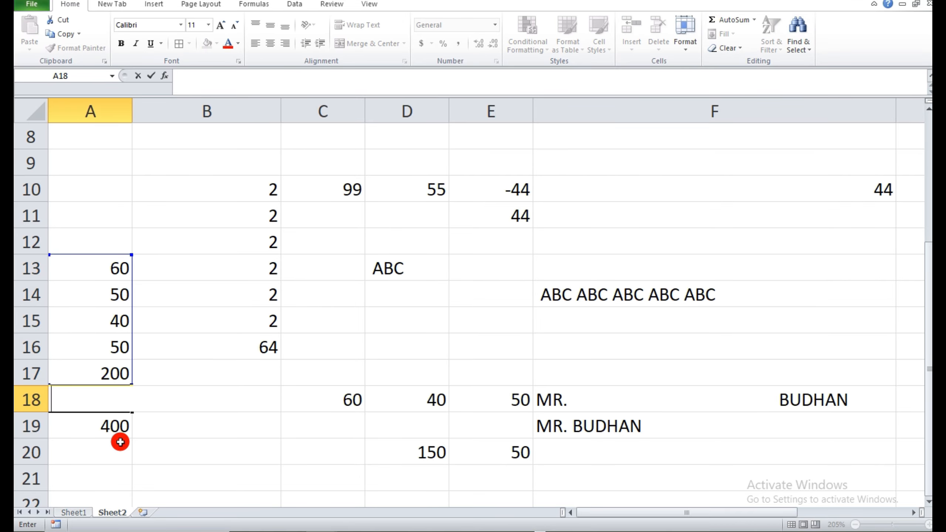
text(60)
click(129, 457)
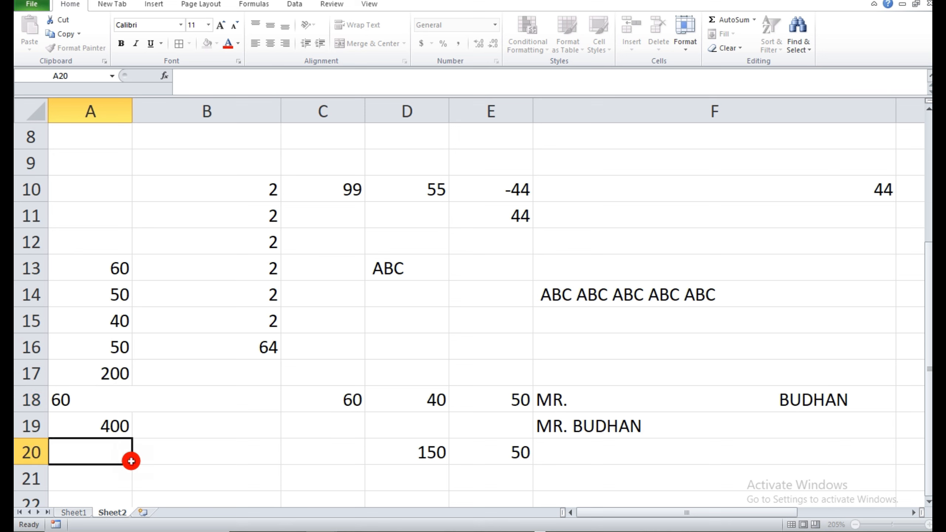
click(118, 414)
key(BackSpace)
key(Return)
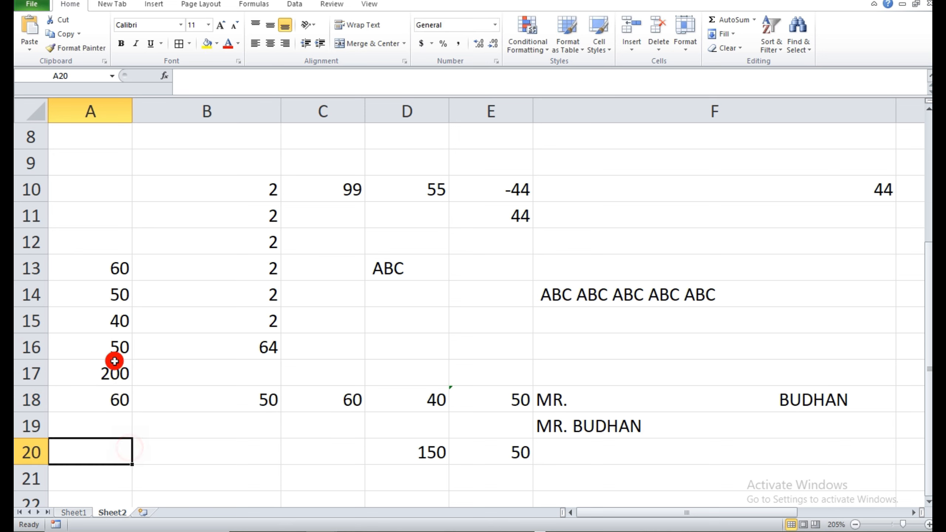
Sum the numbers in A13:A18 with AutoSum, placing the total in cell A19.
drag(127, 265, 116, 426)
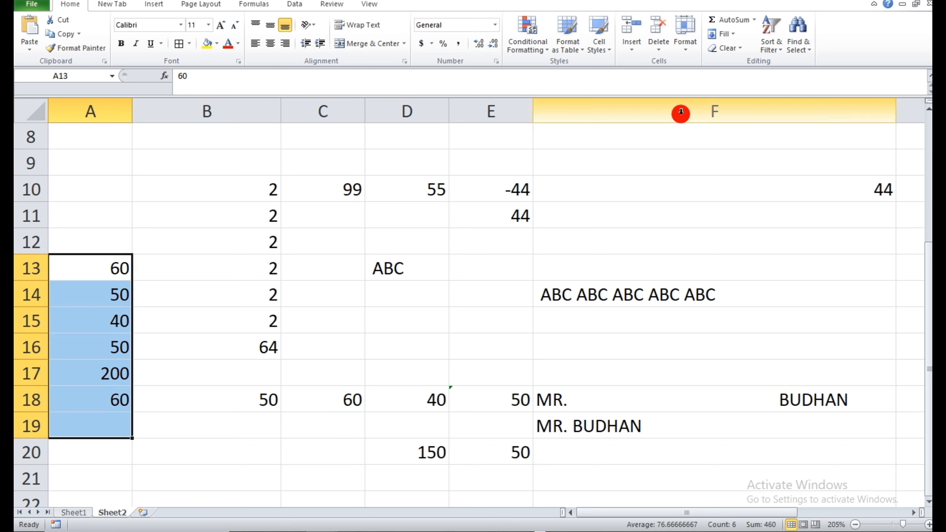
click(744, 20)
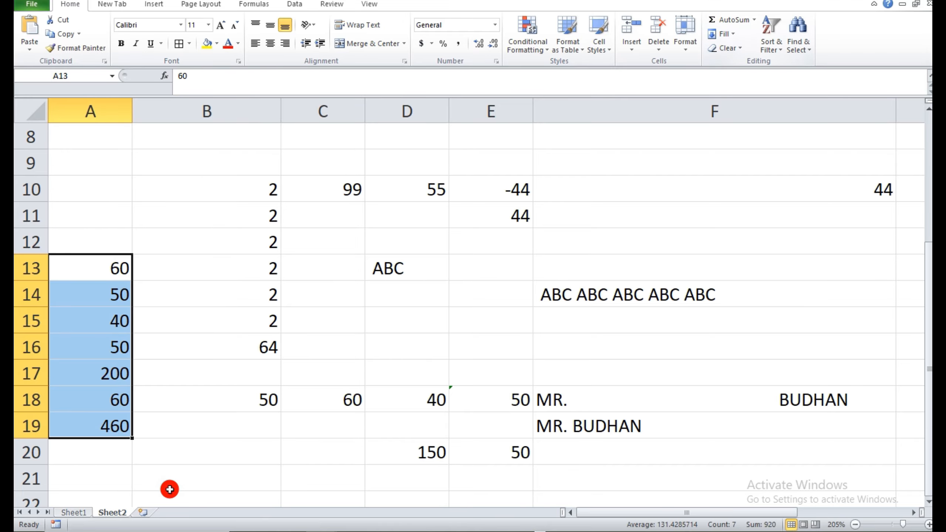
click(169, 463)
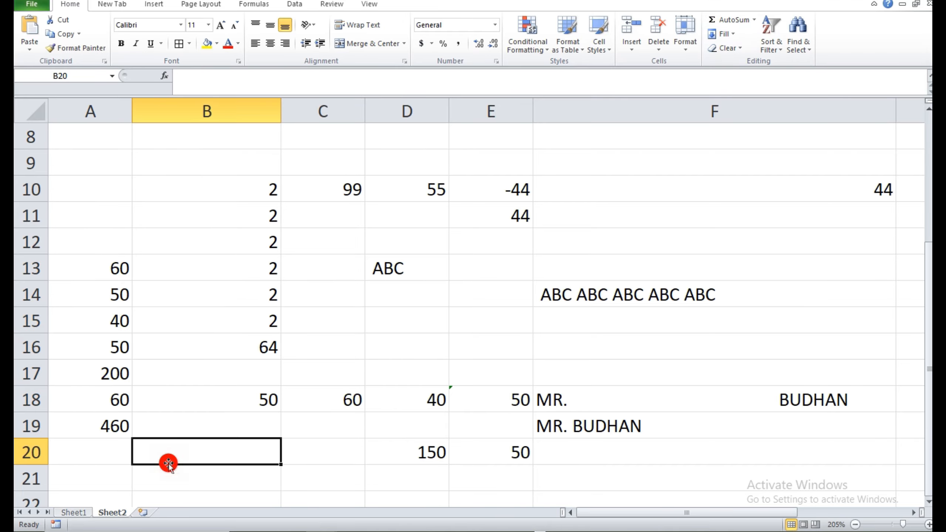
Check the next formula on Sheet1, then enter 64 in cell D22 of Sheet2.
click(74, 512)
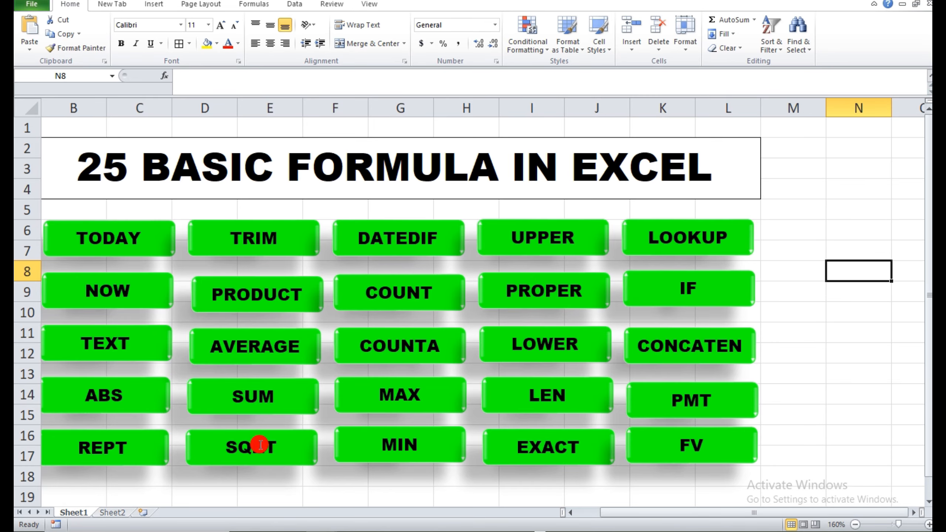
click(112, 513)
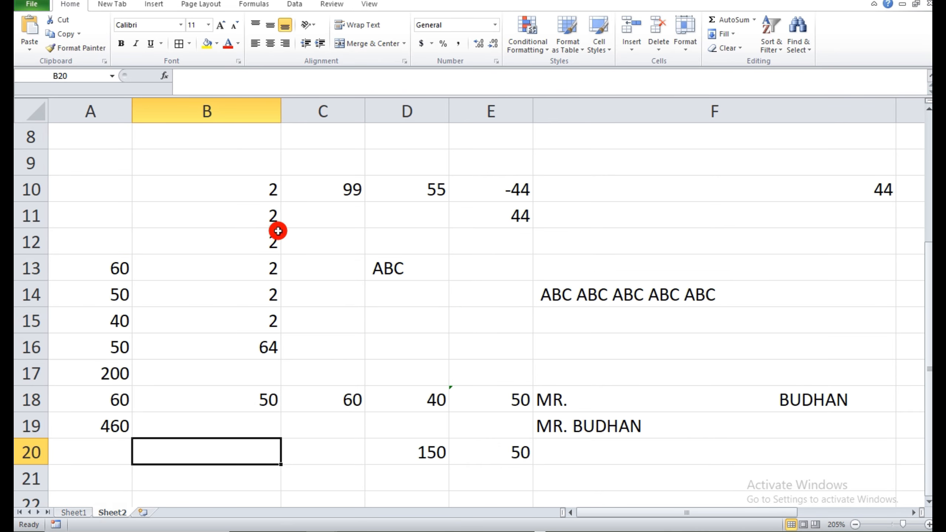
scroll(518, 334, down, 2)
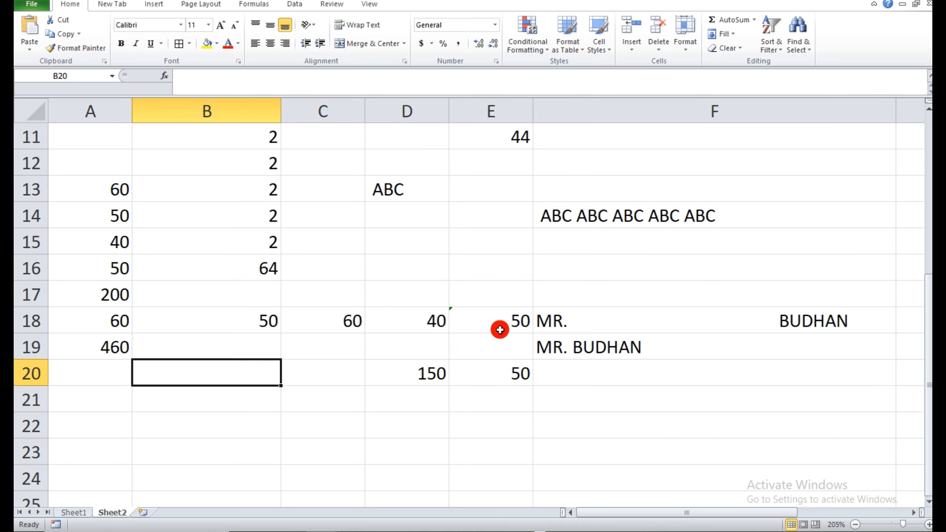
click(401, 356)
text(64)
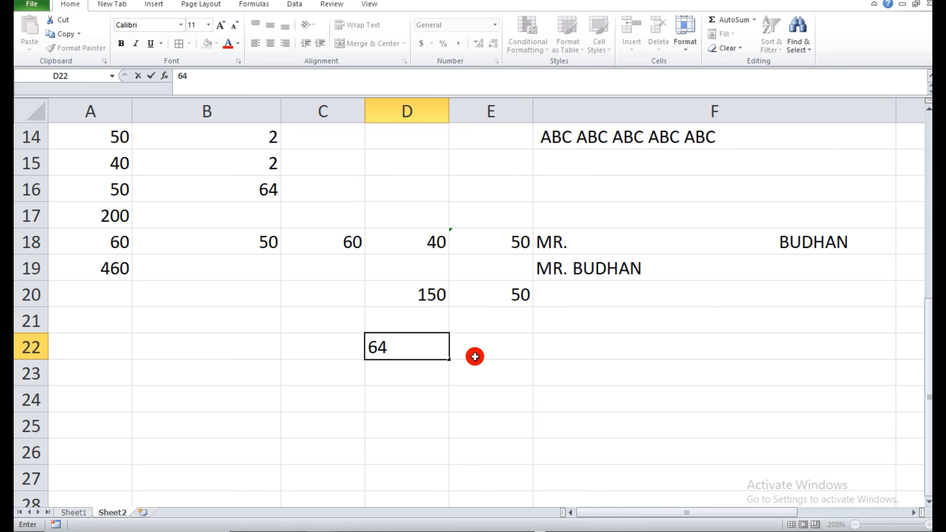
Calculate the square root of D22 in cell E22 with =SQRT(D22).
click(482, 338)
text(=)
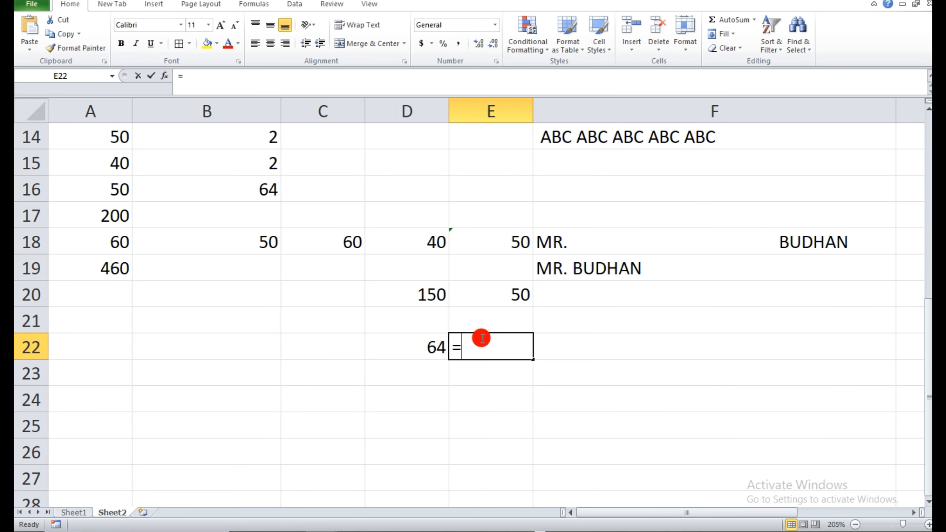
text(SQ)
double_click(485, 367)
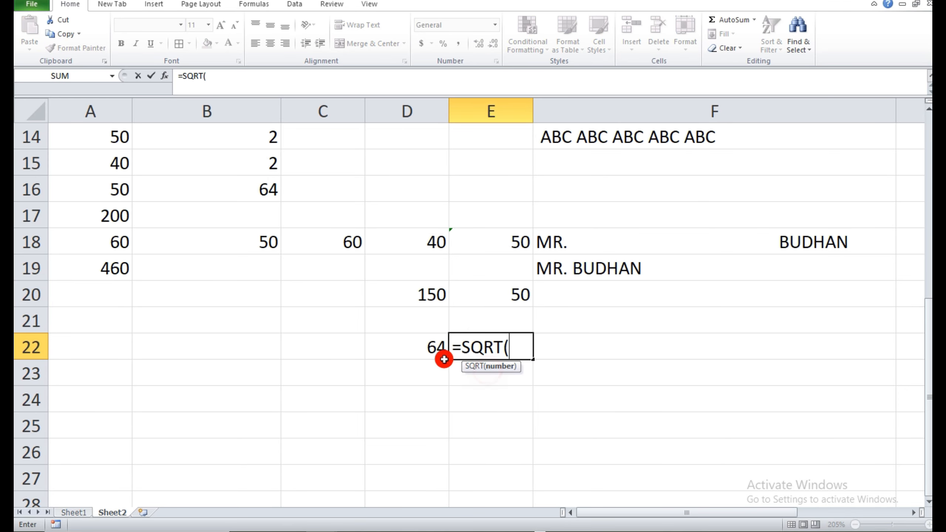
click(442, 354)
text())
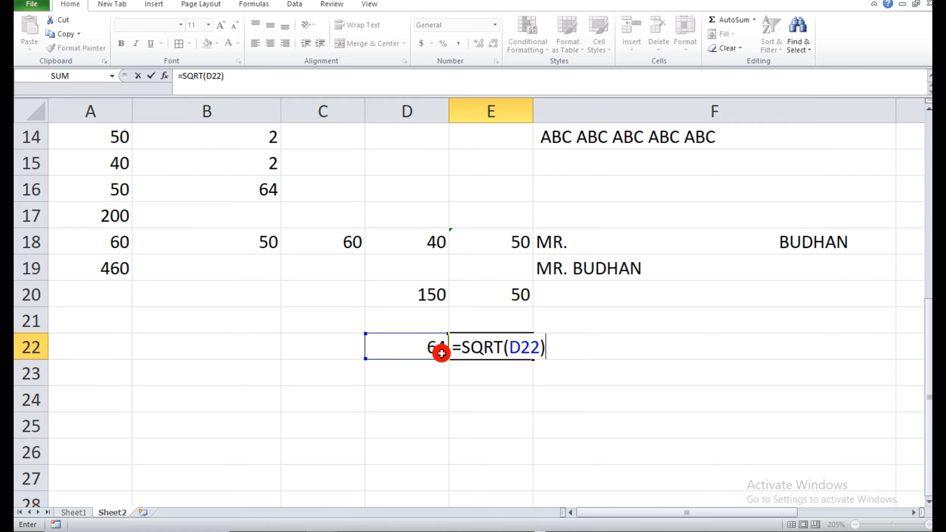
key(Return)
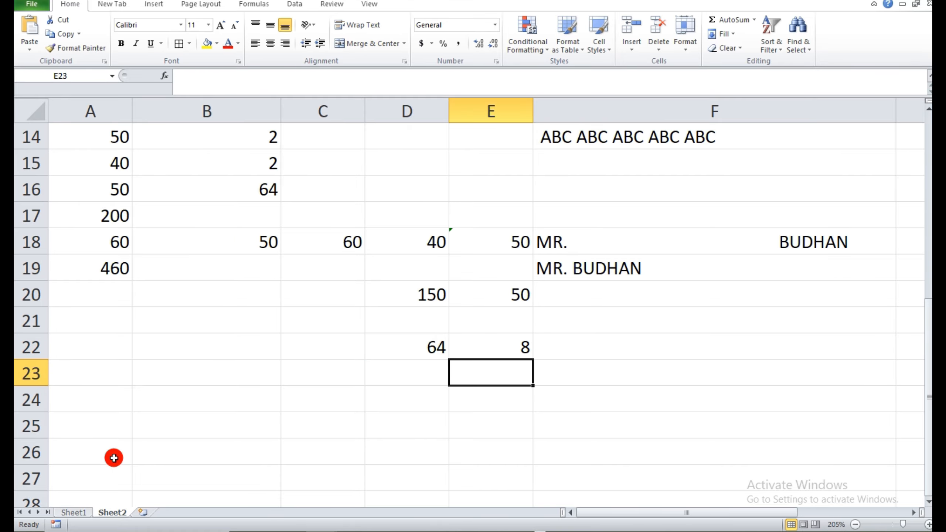
Check the next formula on Sheet1, then enter the date 6-OCT-2007 in cell C24 of Sheet2.
click(73, 513)
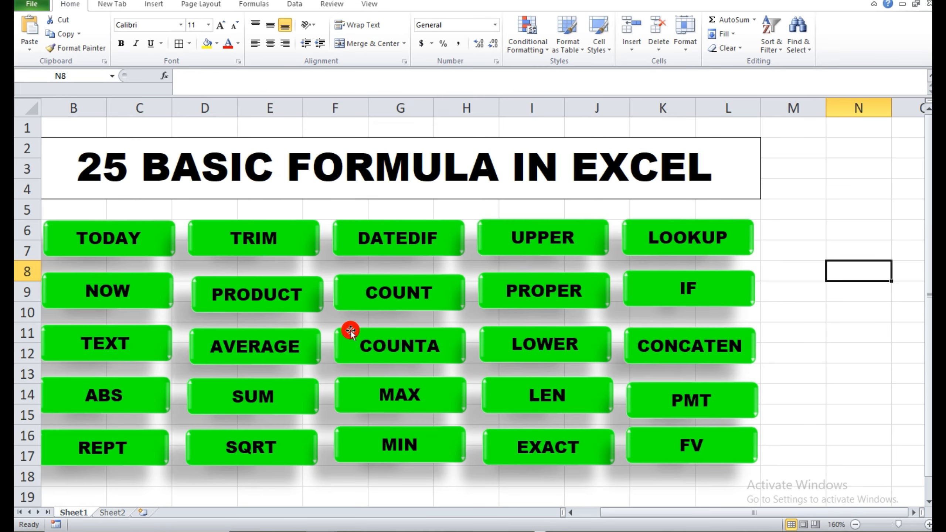
click(118, 513)
click(295, 412)
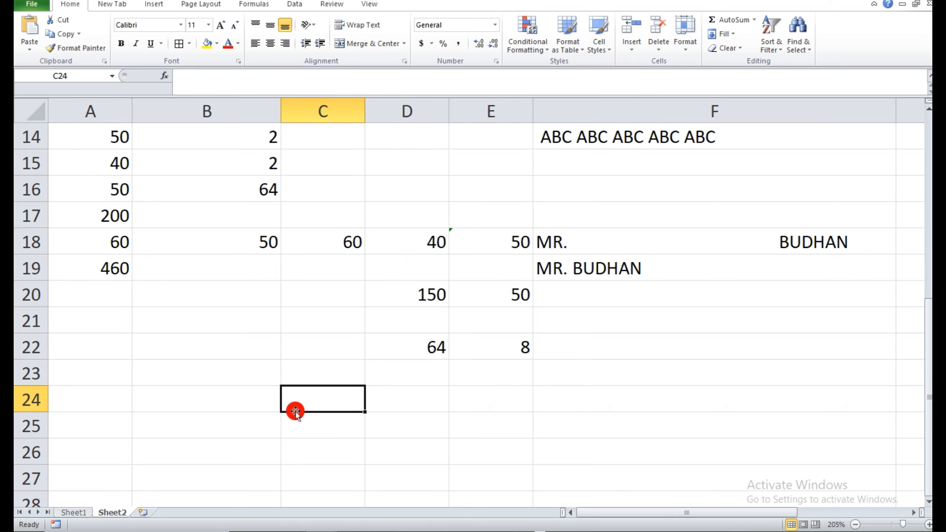
text(6-OCT-2007)
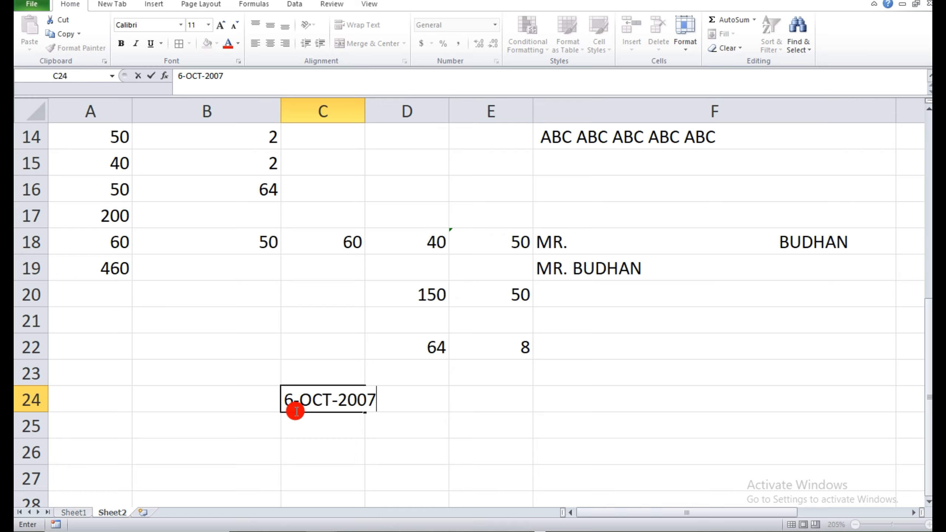
click(315, 453)
Calculate the full years from the date in C24 to today in cell D24 with =DATEDIF(C24,TODAY(),"Y").
click(400, 402)
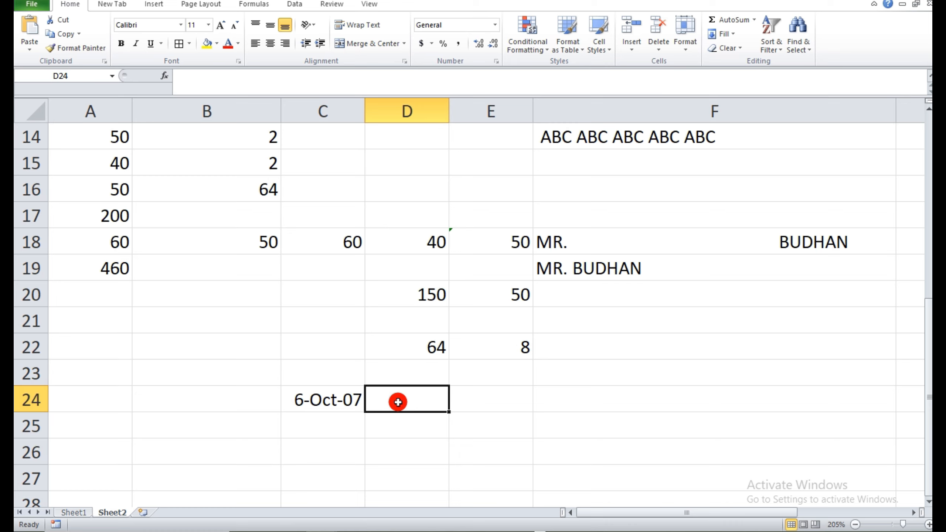
text(=)
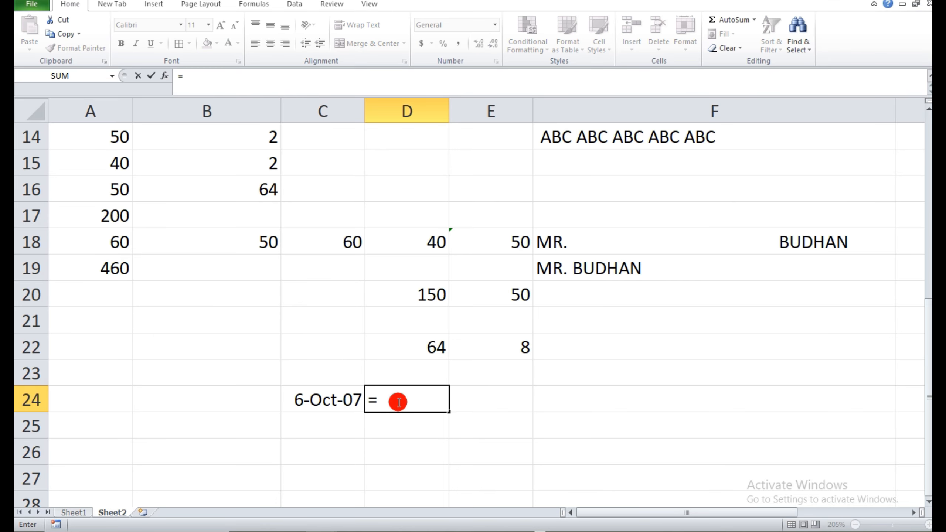
text(DATEDIF)
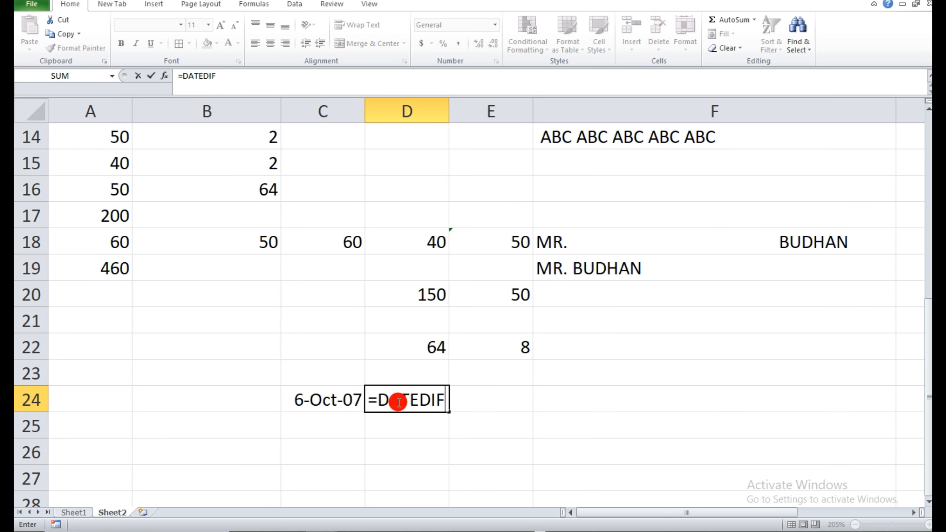
text(()
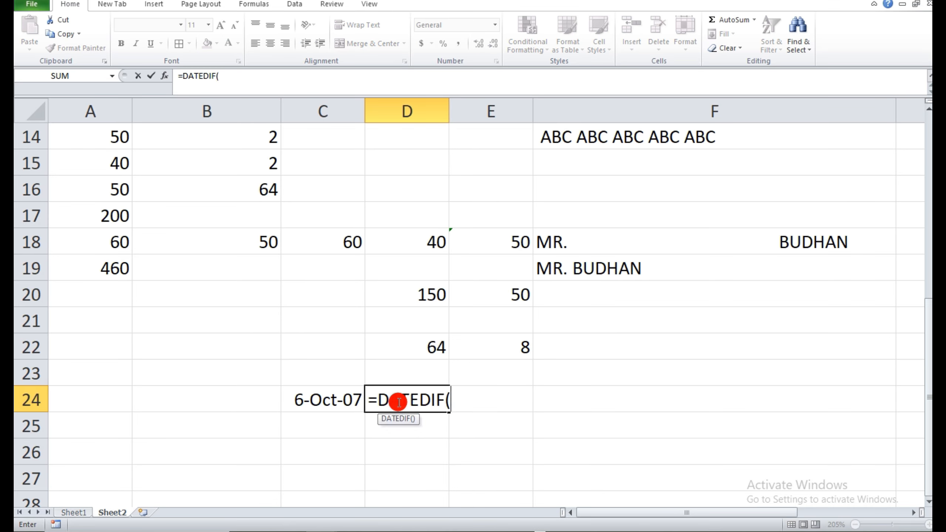
click(314, 396)
text(,)
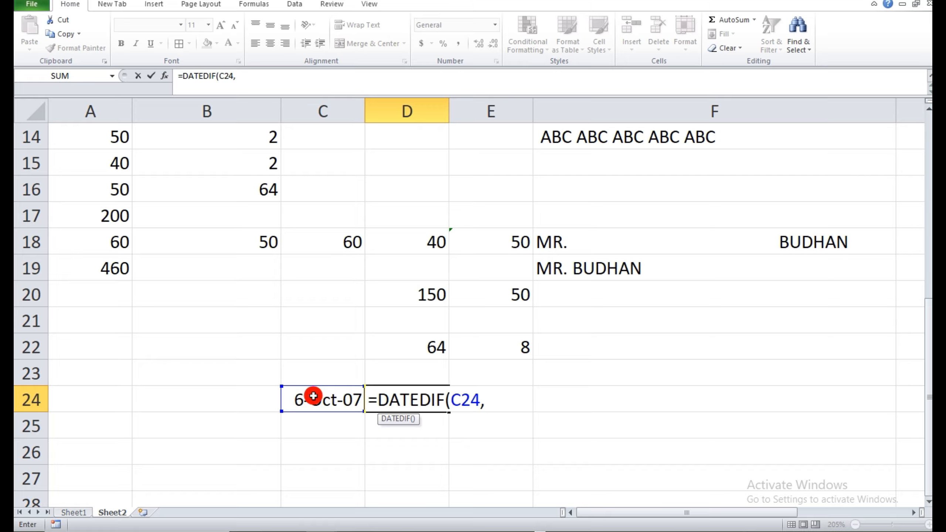
text(TODAY())
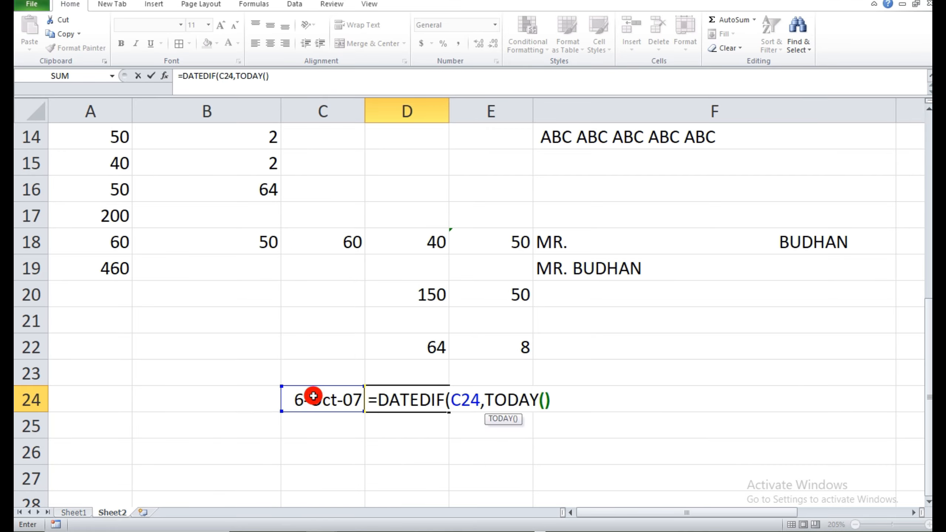
text(,"Y)
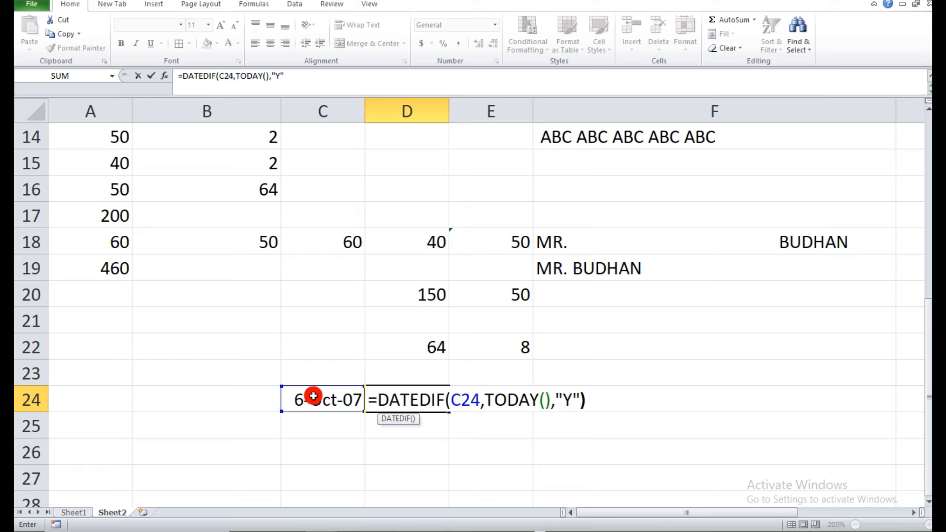
key(Return)
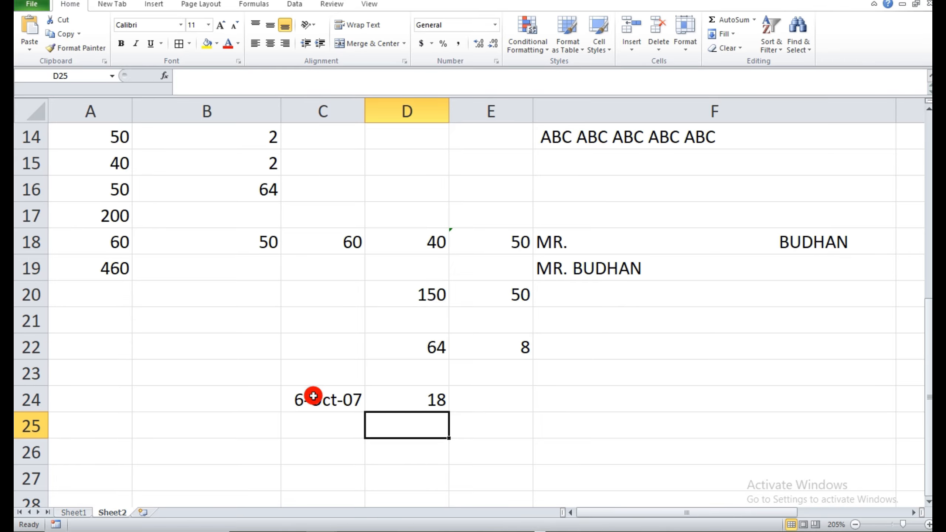
click(418, 401)
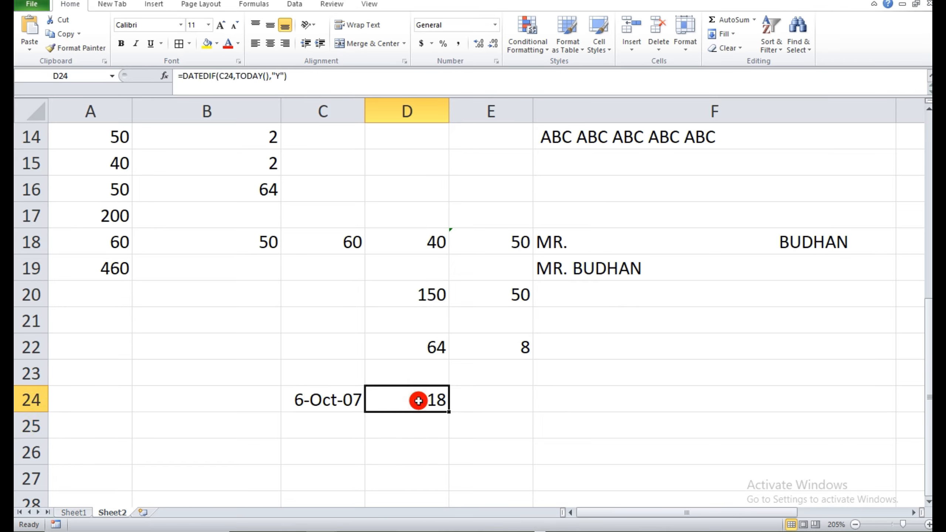
Check the next formula on Sheet1, then enter 1 in C30 of Sheet2 and fill it down to C41.
click(89, 512)
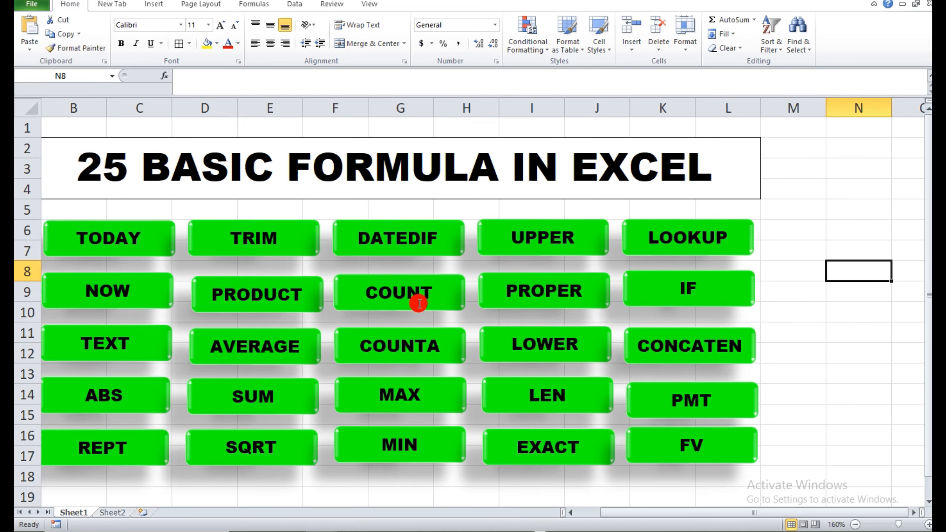
click(109, 514)
scroll(419, 357, down, 1)
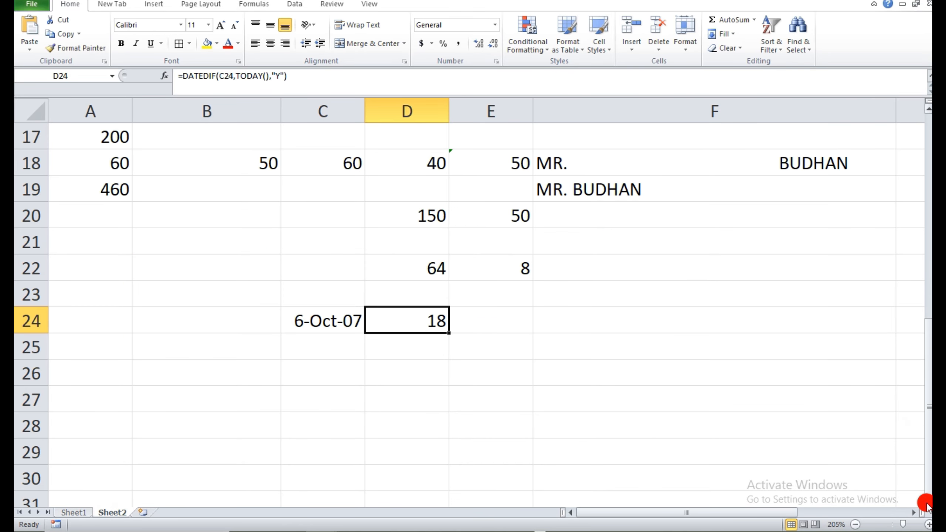
scroll(925, 503, down, 4)
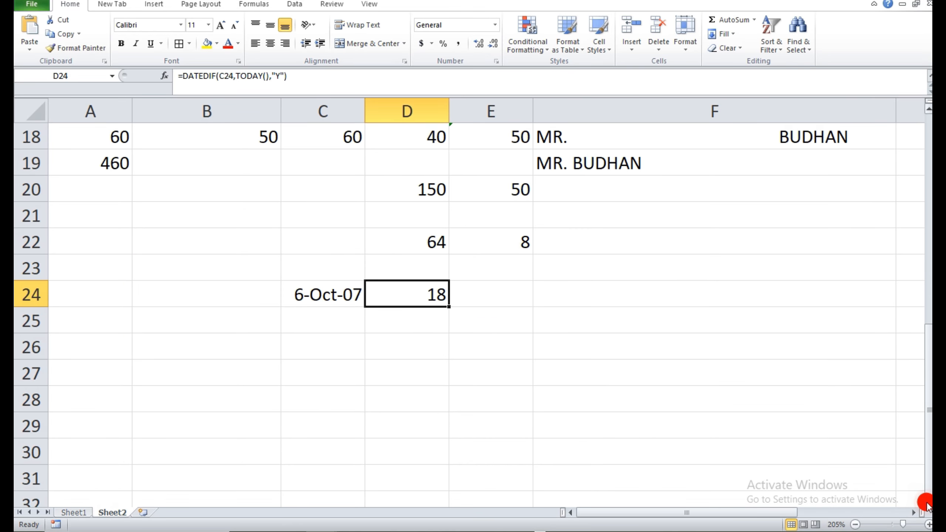
click(289, 166)
text(1)
key(Return)
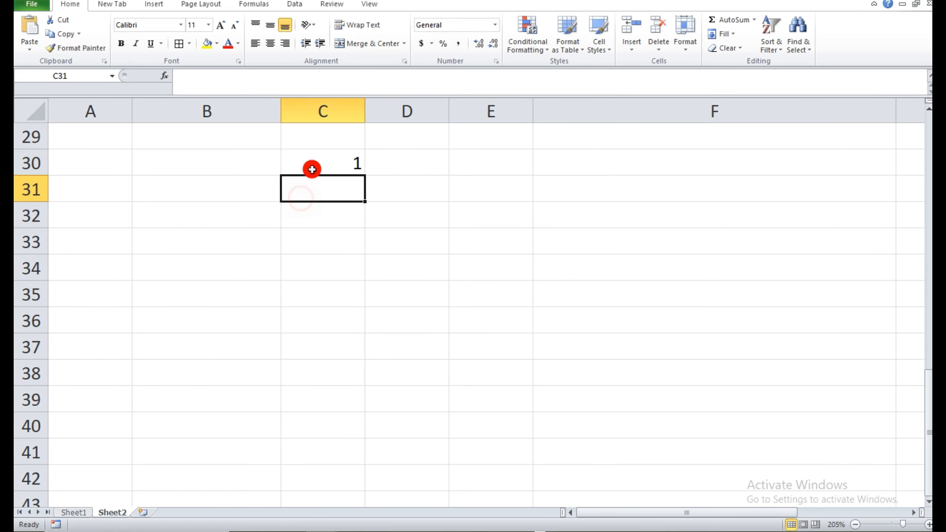
click(314, 169)
drag(367, 175, 358, 462)
Count the numbers in the filled column in cell C42 with =COUNT(C30:C41).
click(334, 473)
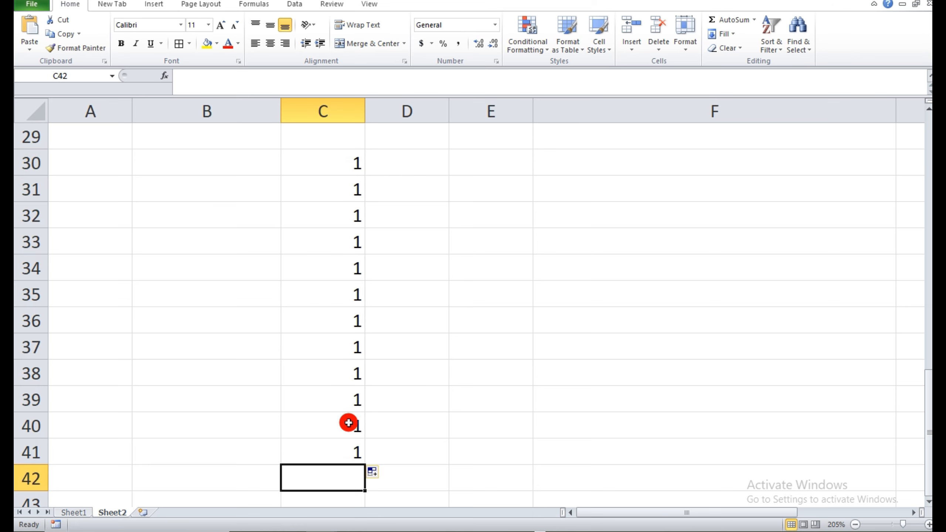
text(=)
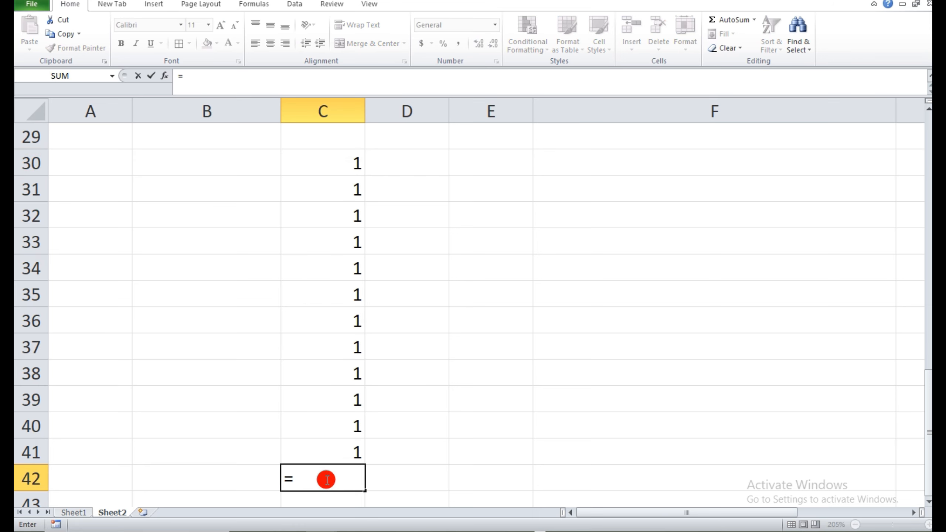
text(COUNT)
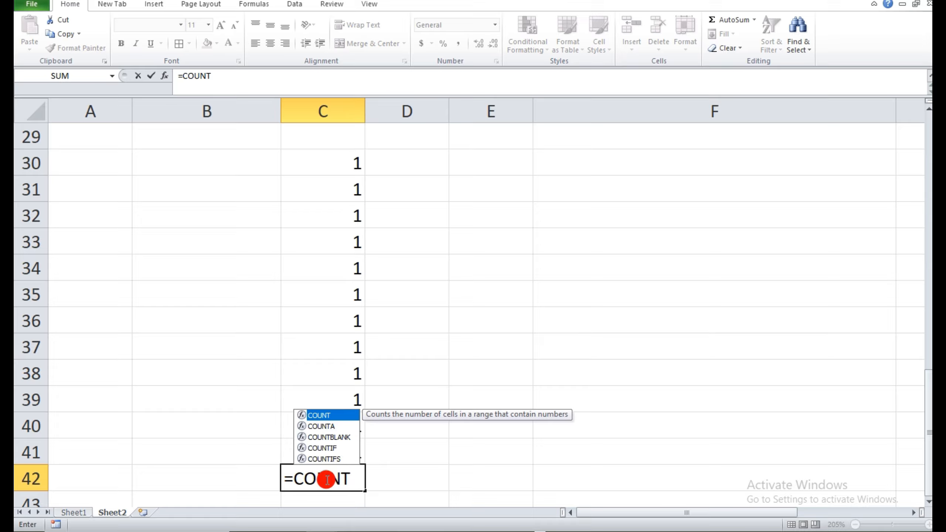
text(()
drag(337, 163, 342, 448)
text())
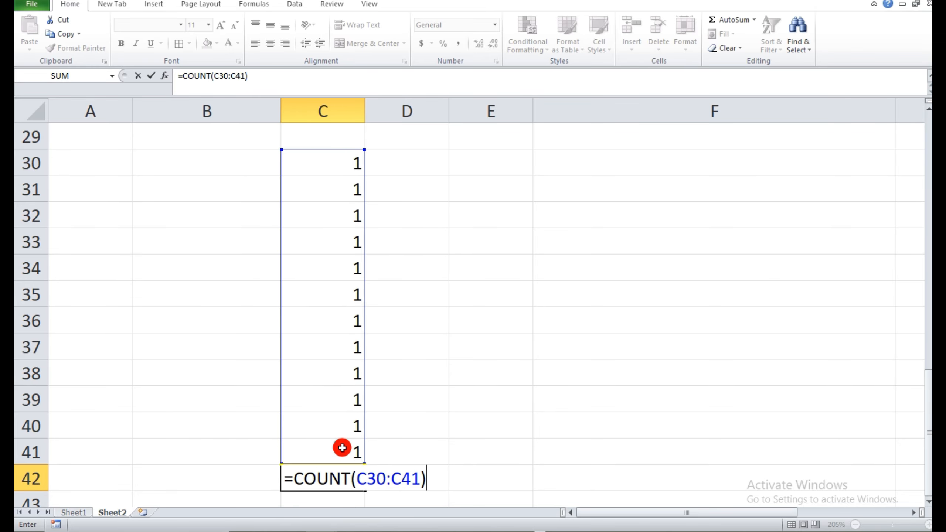
key(Return)
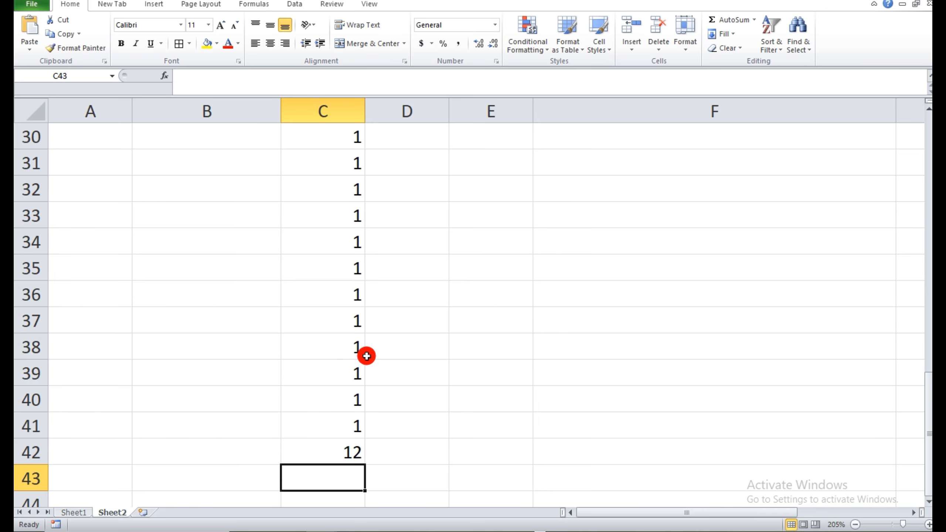
Check the next formula on Sheet1, then enter A in D30 of Sheet2 and fill it down to D41.
click(73, 513)
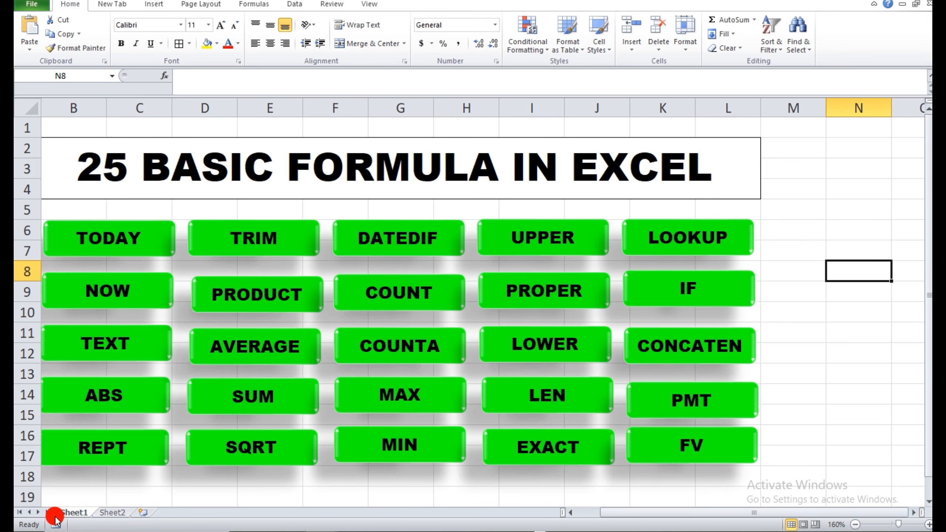
click(106, 514)
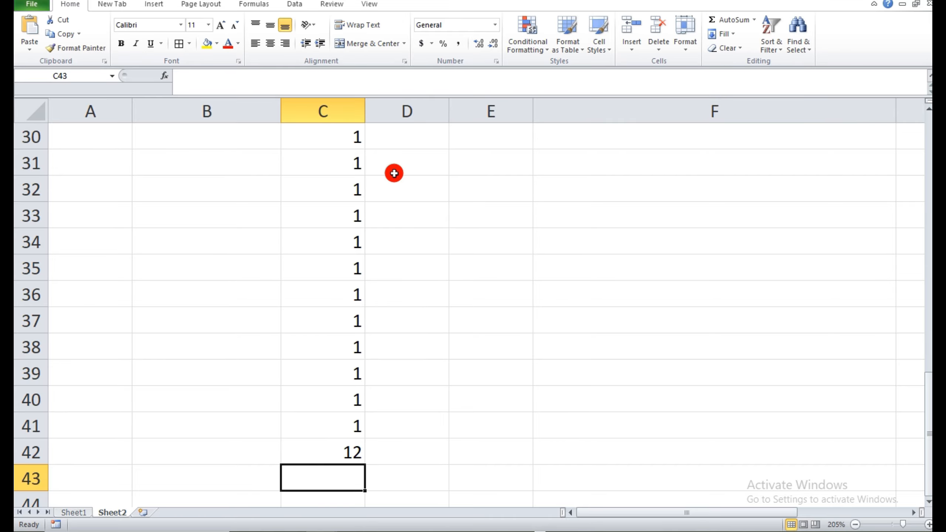
click(403, 136)
text(A)
click(401, 180)
click(415, 133)
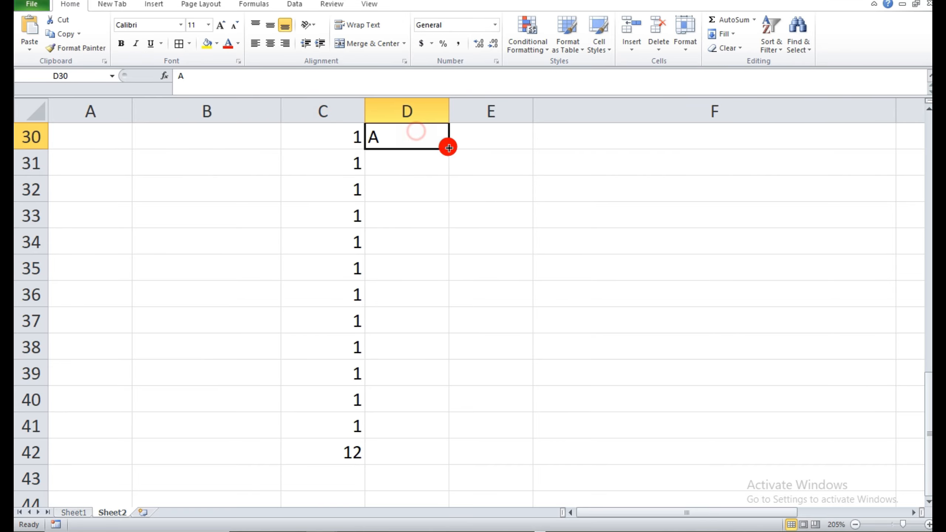
drag(450, 148, 437, 434)
Try to count the text entries in cell D42 with =COUNT(D30:D41).
click(405, 459)
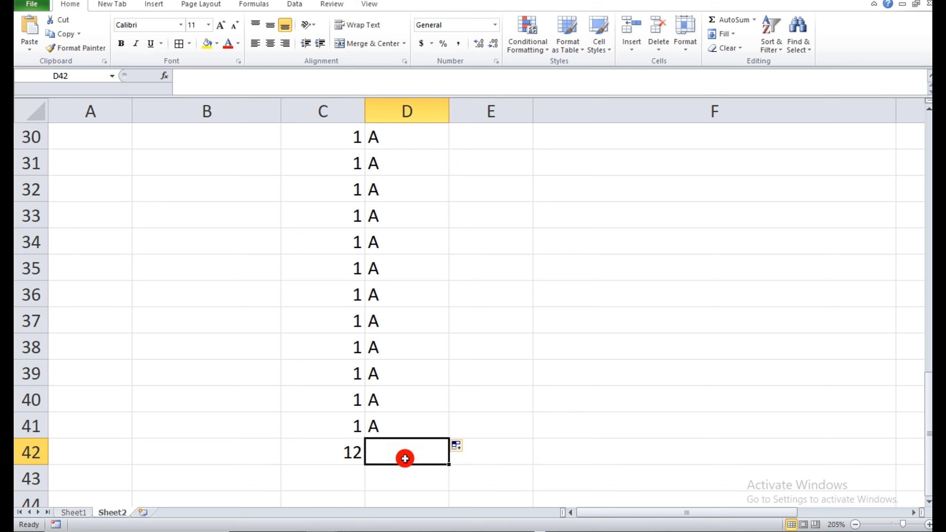
text(=COUN)
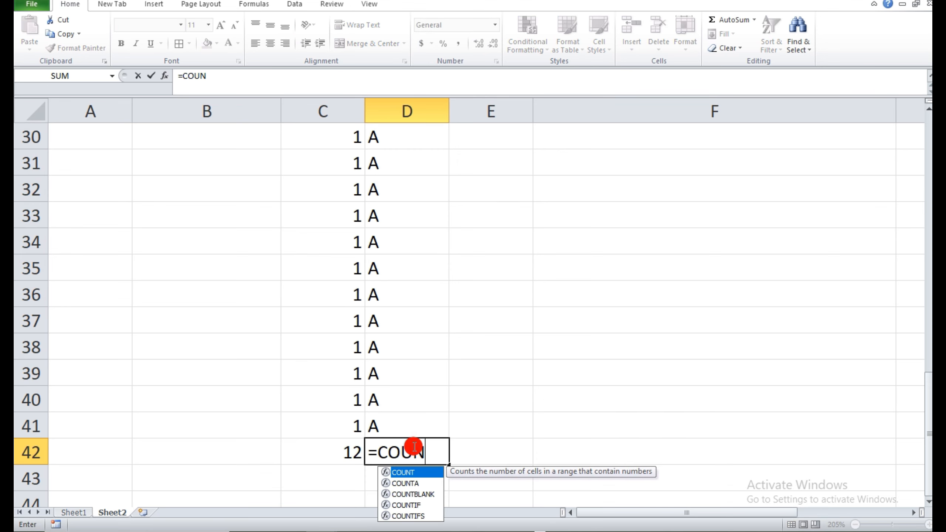
text(T()
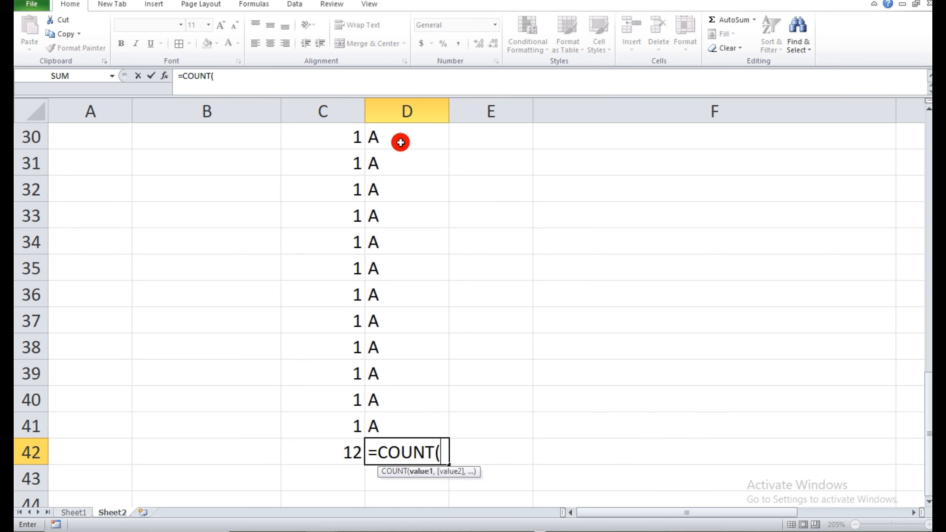
drag(399, 142, 402, 423)
text())
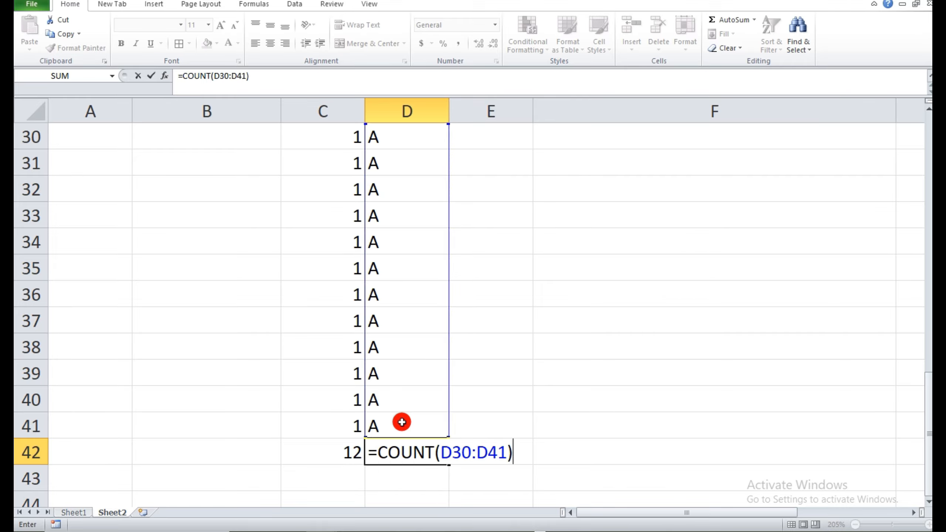
key(Return)
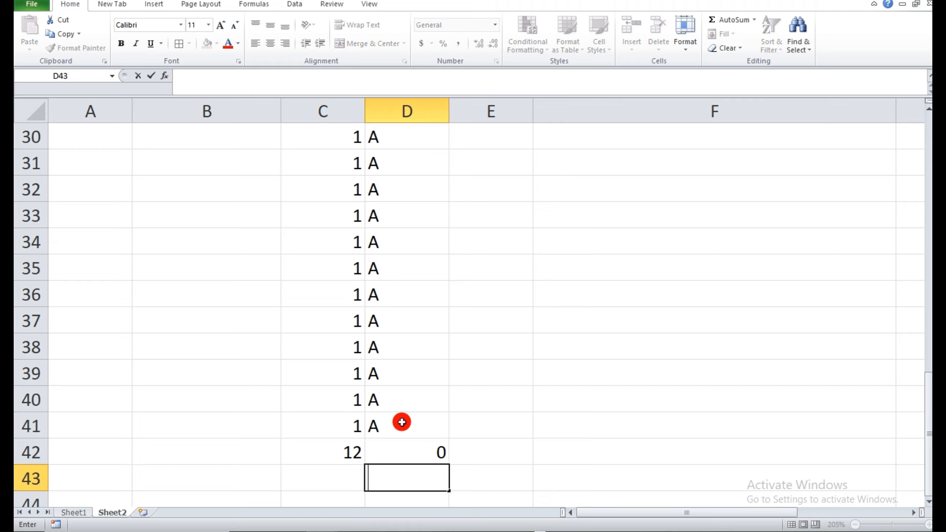
Replace the formula in cell D42 with =COUNTA(D30:D41) to count the text entries.
click(395, 453)
key(BackSpace)
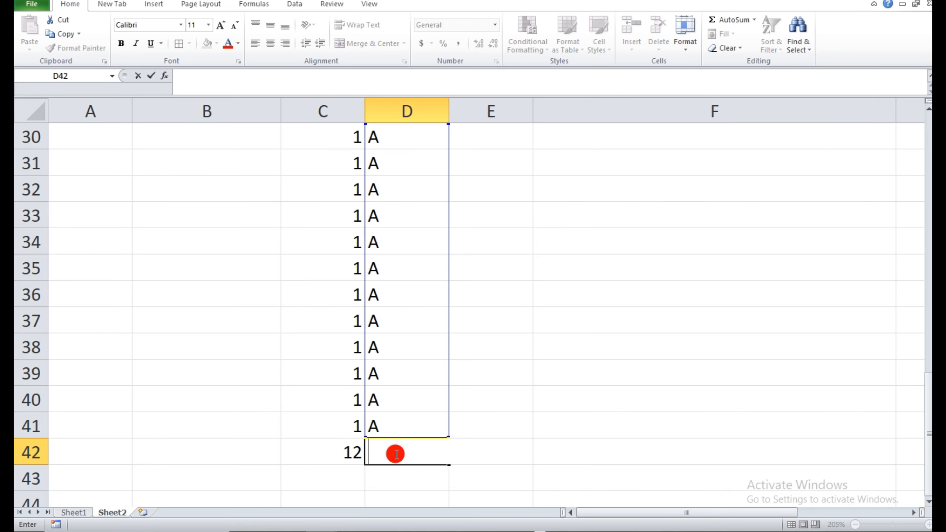
text(C)
text(=COU)
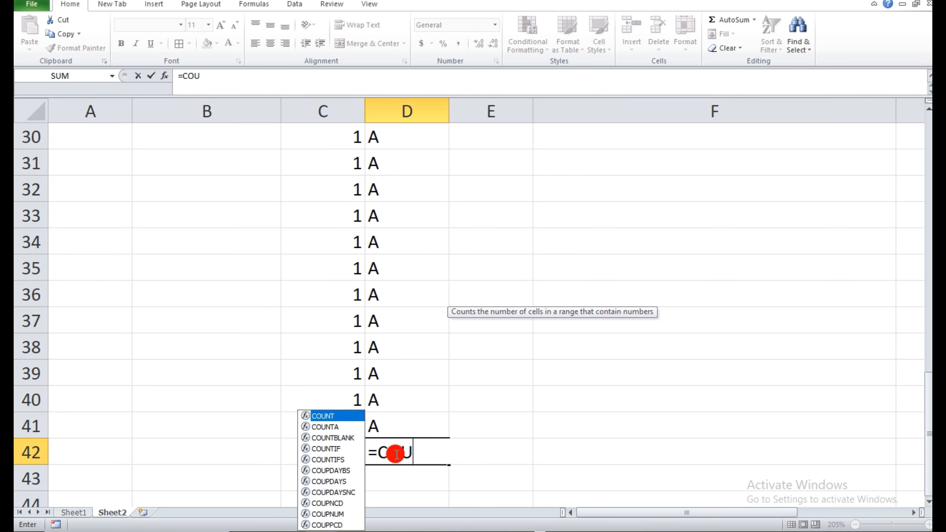
text(NTA()
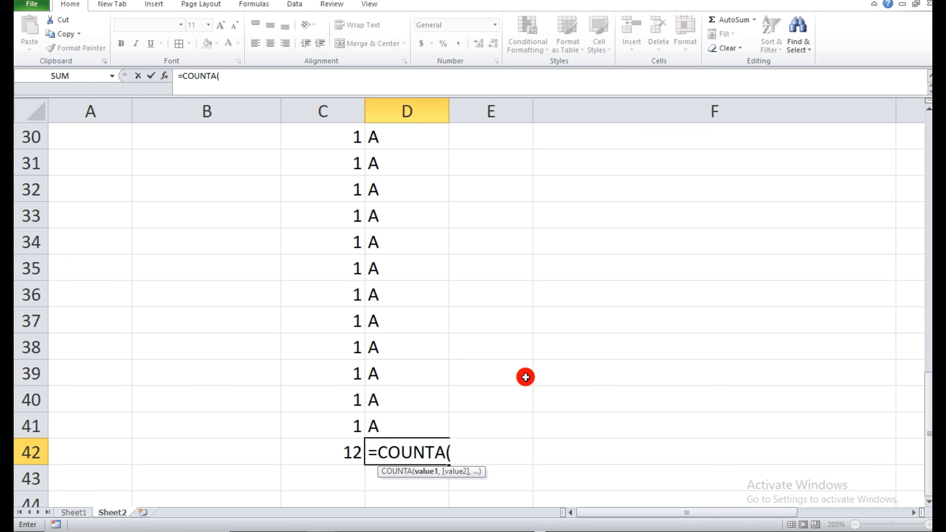
click(392, 140)
drag(392, 153, 392, 425)
text())
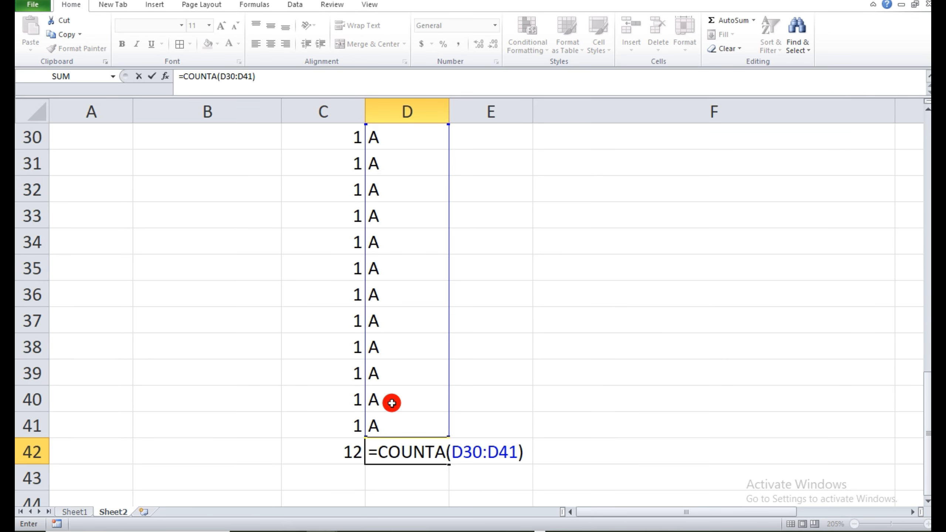
key(Return)
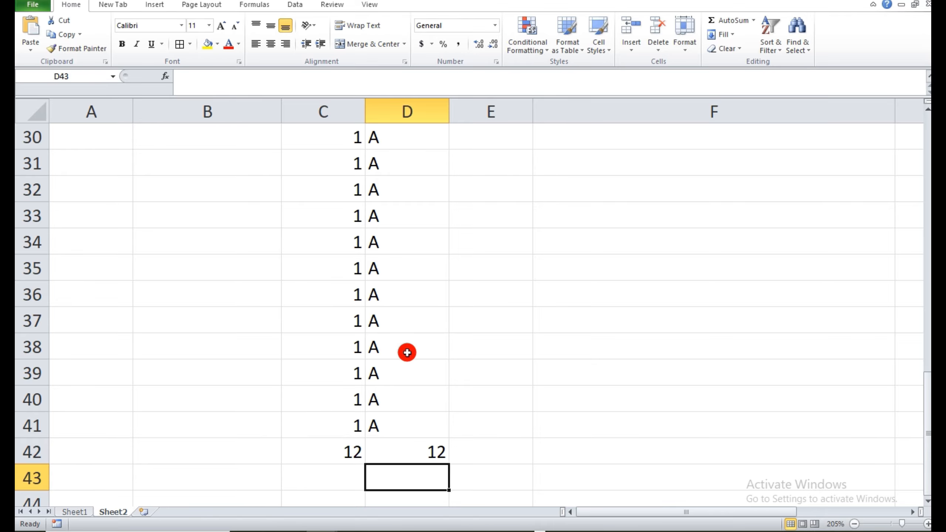
Check the next formula on Sheet1, and enter 64, 35 and 70 in cells C46 to E46 of Sheet2.
click(77, 512)
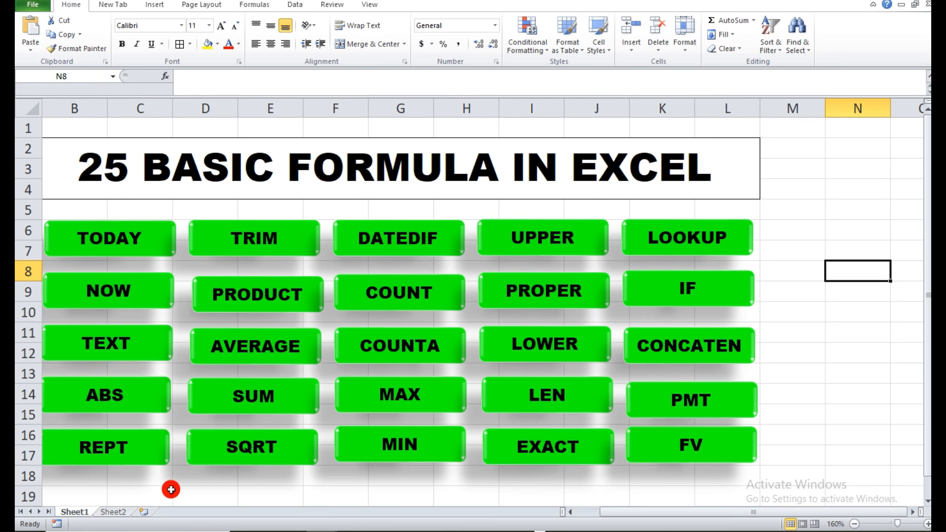
click(113, 512)
click(247, 327)
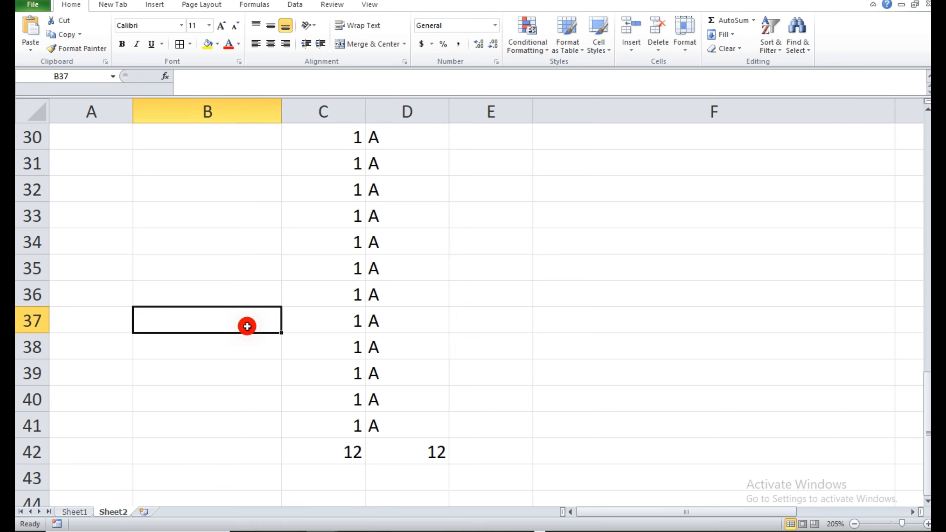
click(246, 303)
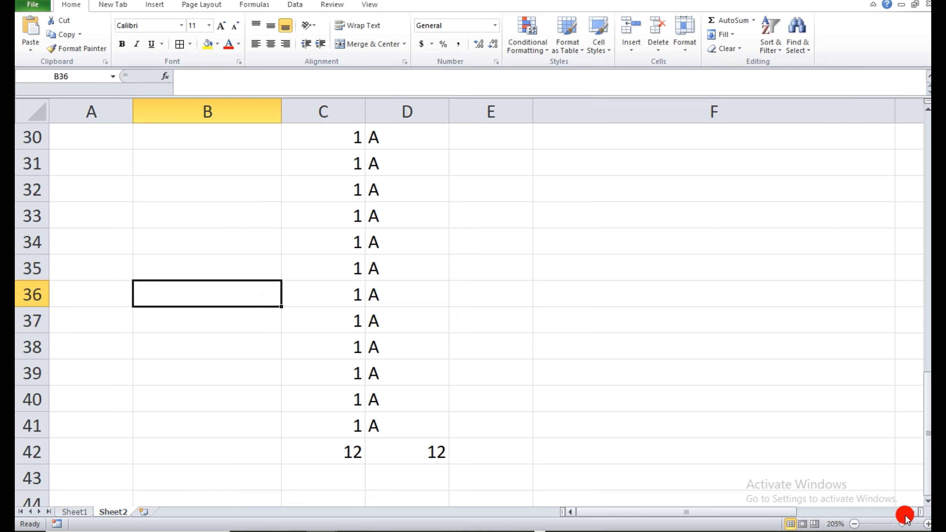
click(927, 501)
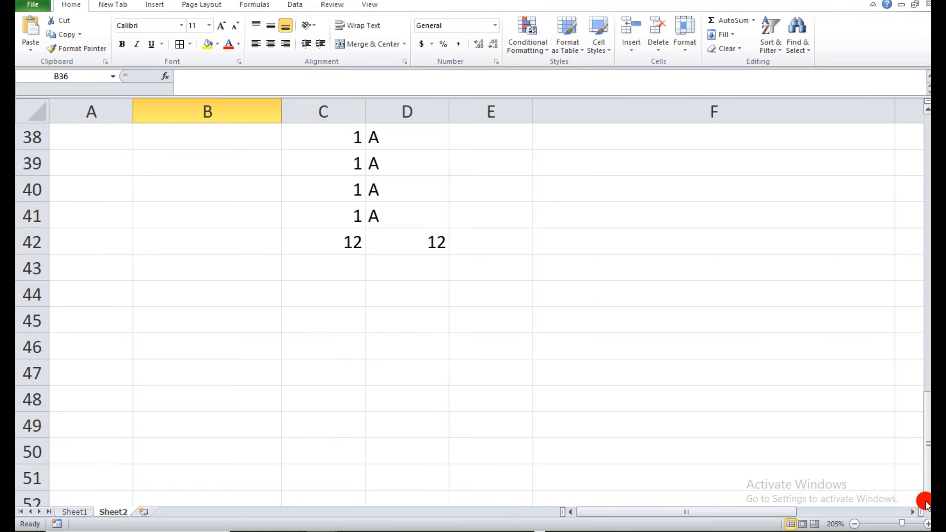
click(315, 355)
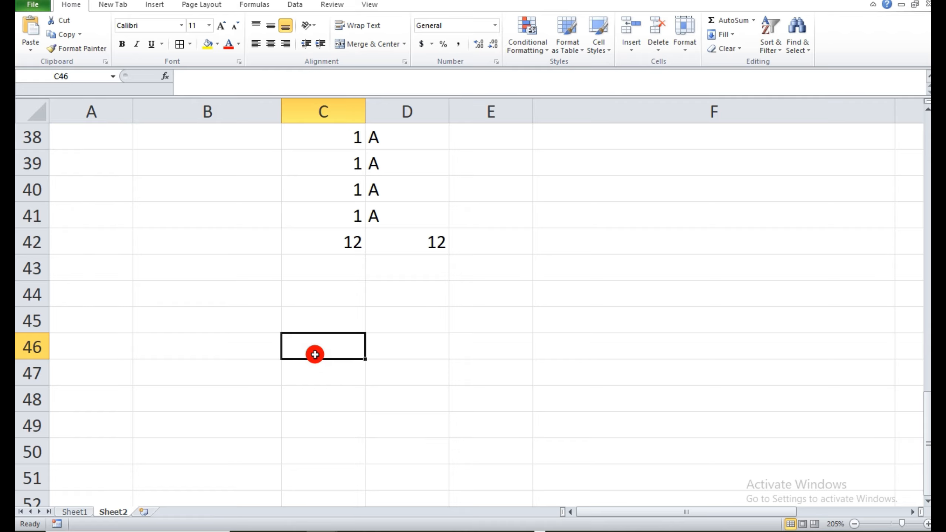
text(64)
key(Tab)
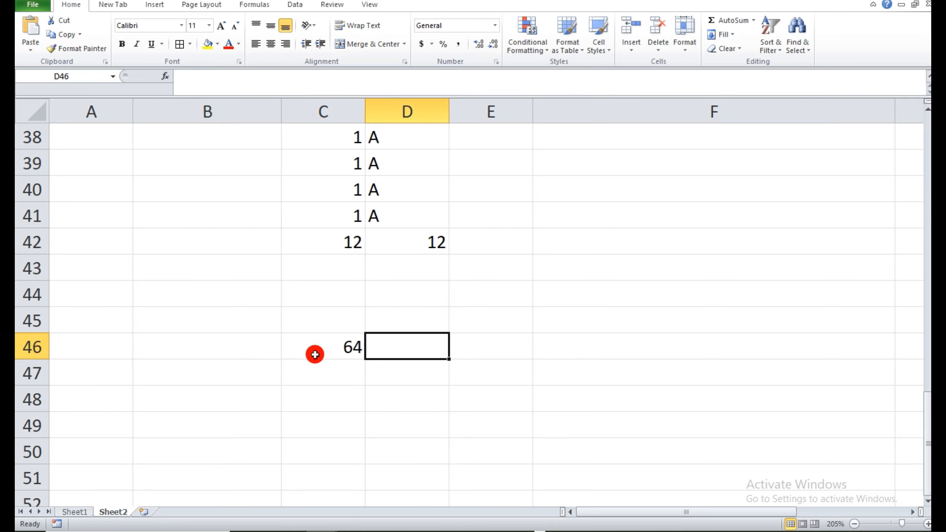
text(35)
key(Tab)
text(7)
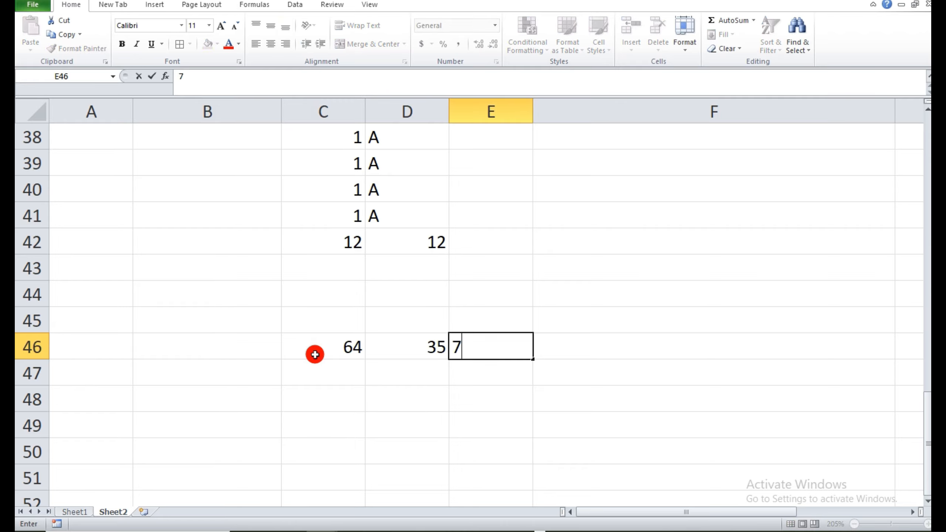
key(Tab)
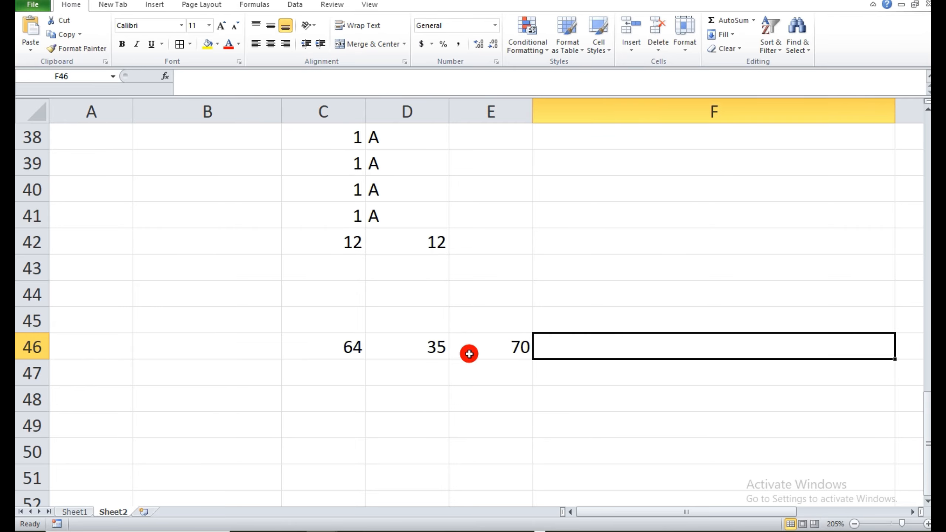
Narrow column F and find the largest of the three numbers in cell F46 with =MAX(C46:E46).
drag(897, 112, 625, 134)
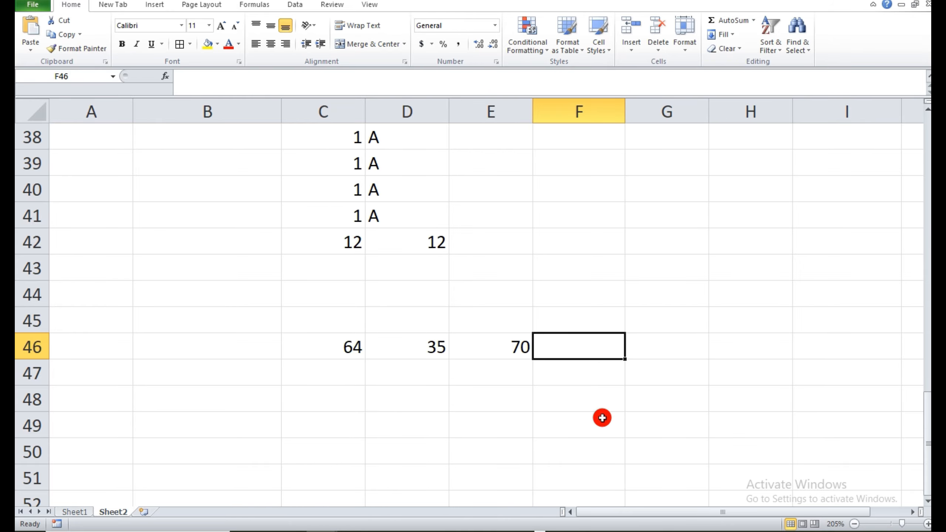
text(=)
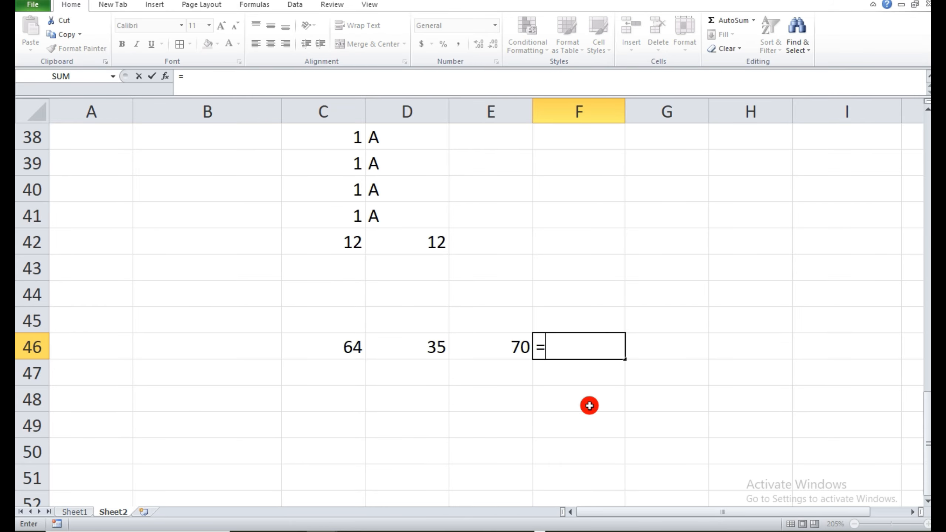
text(MAX()
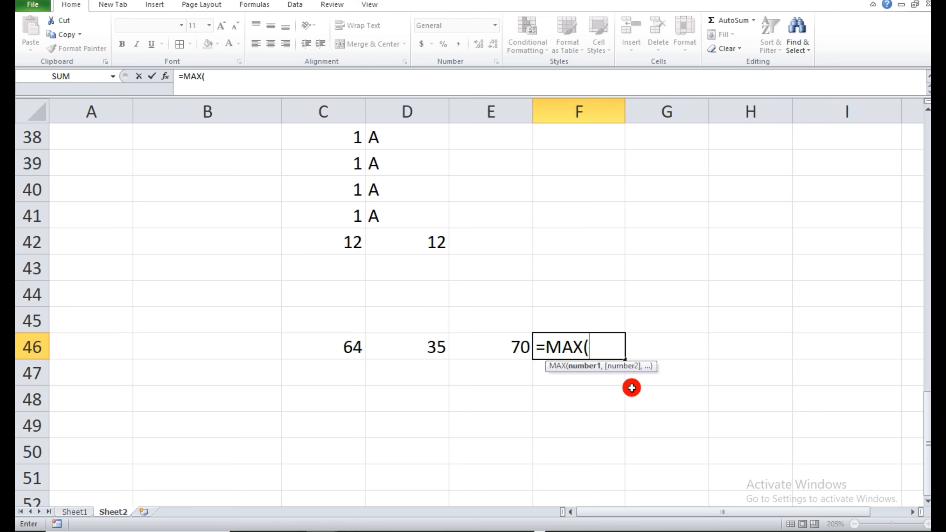
drag(316, 347, 484, 346)
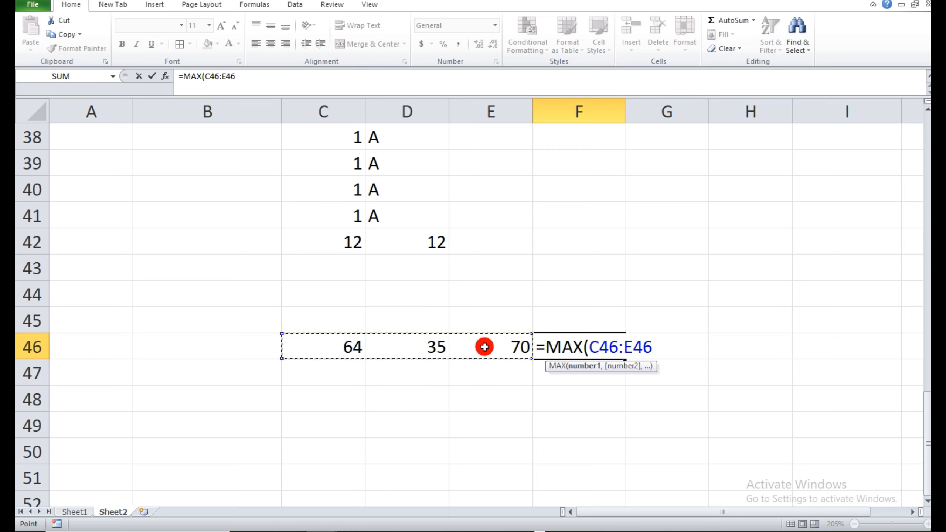
text())
key(Return)
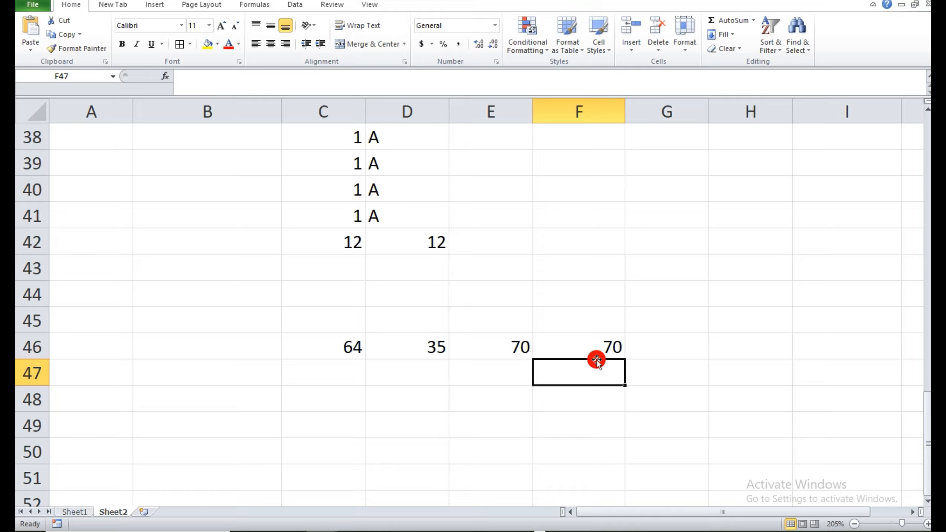
Check the next formula on Sheet1, and enter 25, 15 and 8 in cells C47 to E47 of Sheet2.
click(73, 513)
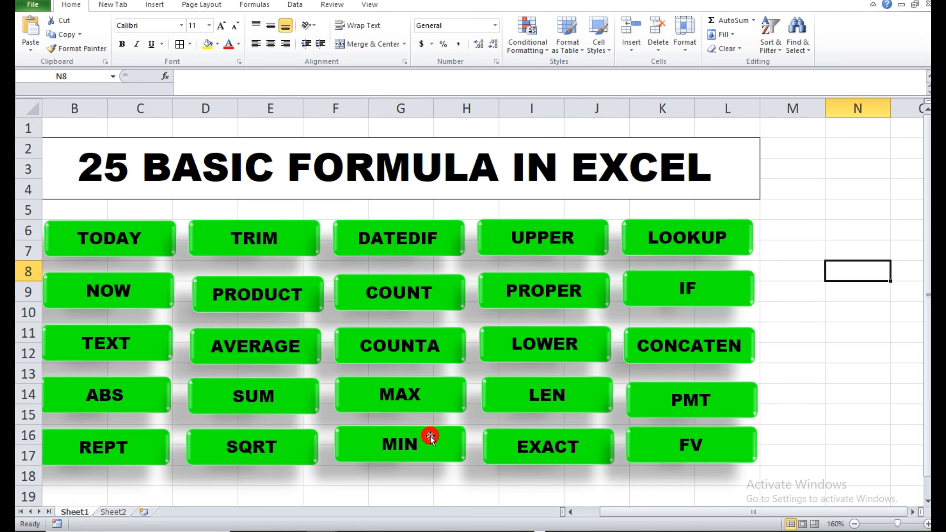
click(112, 512)
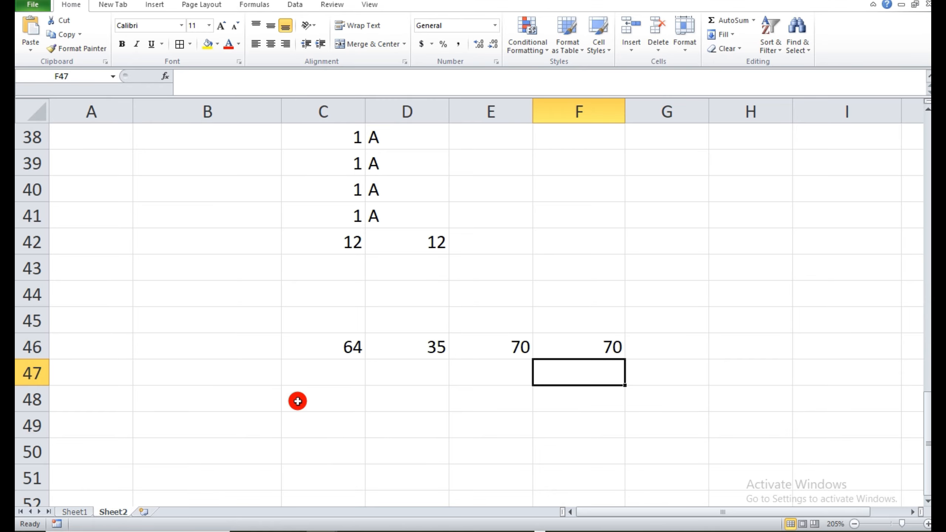
click(326, 374)
text(25)
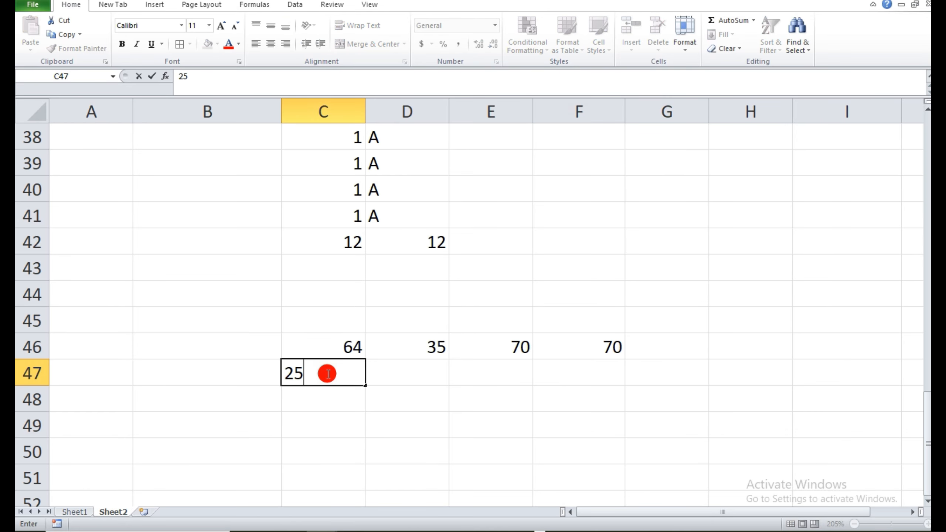
key(Tab)
text(1)
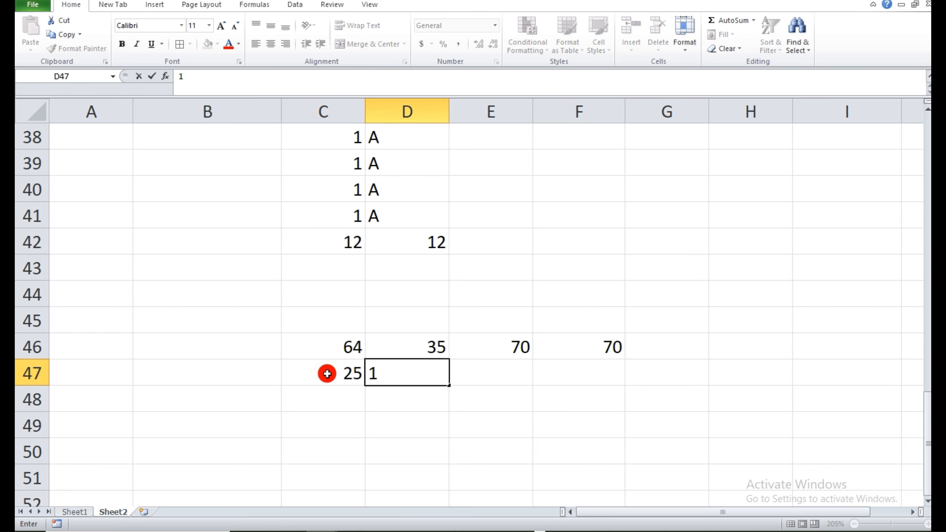
text(5)
key(Tab)
text(8)
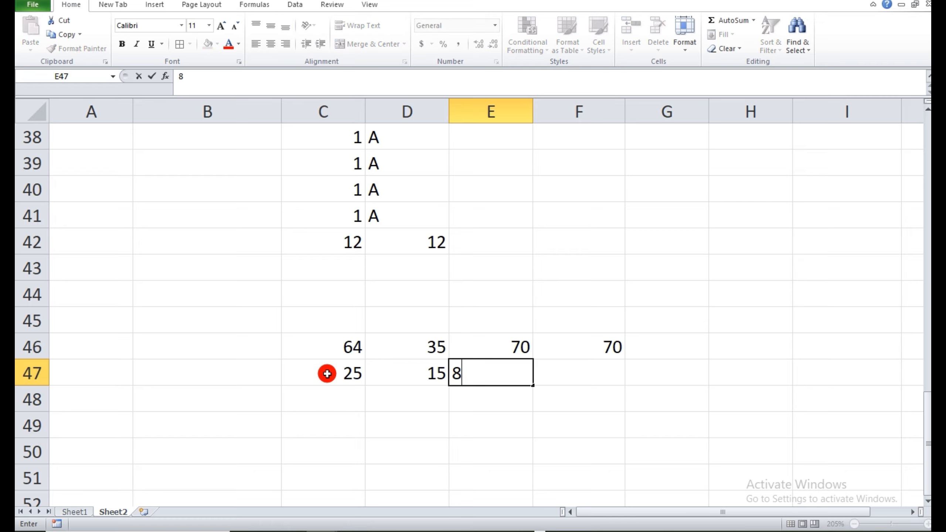
key(Tab)
Find the smallest of the three numbers in row 47 in cell F47 with =MIN(C47:E47).
text(=)
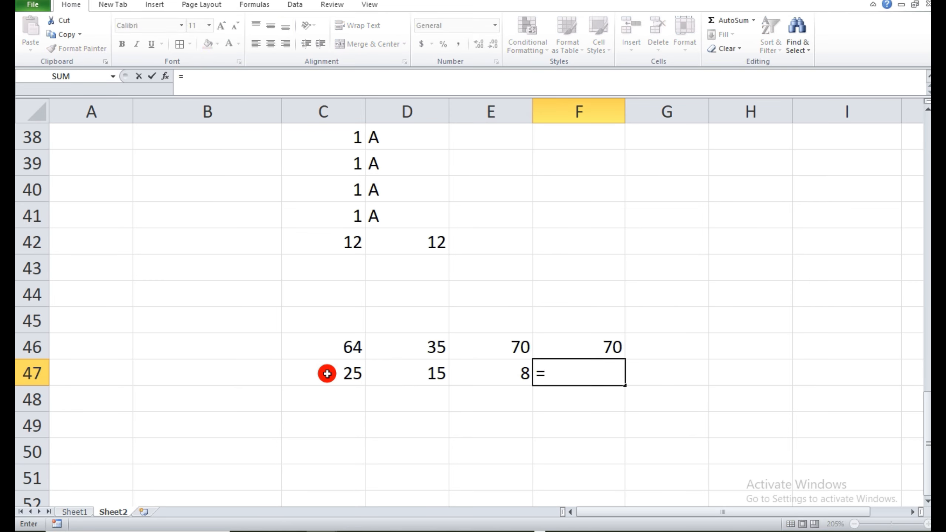
text(MIN)
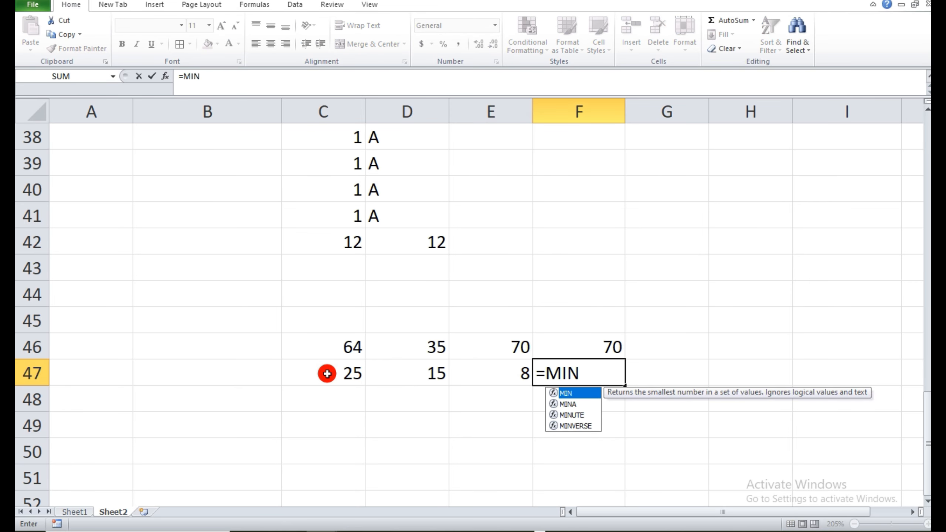
text(()
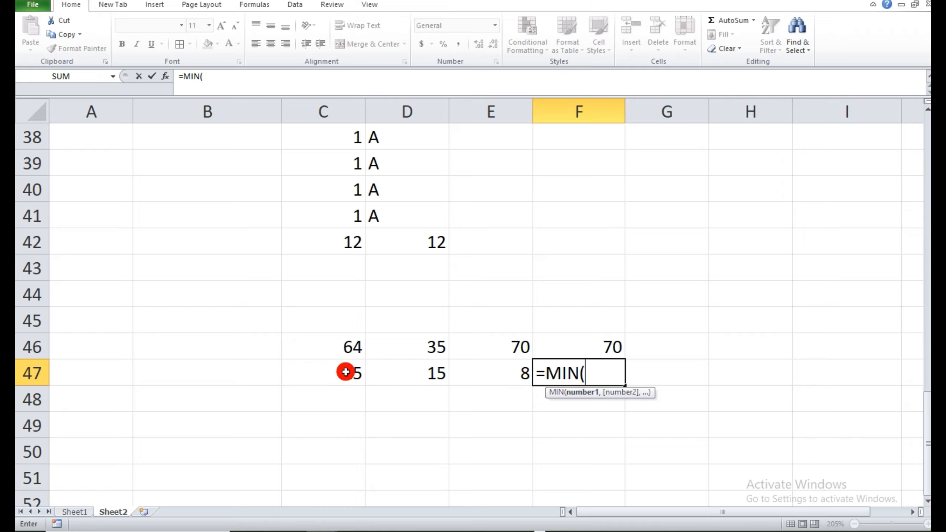
drag(345, 373, 483, 381)
text())
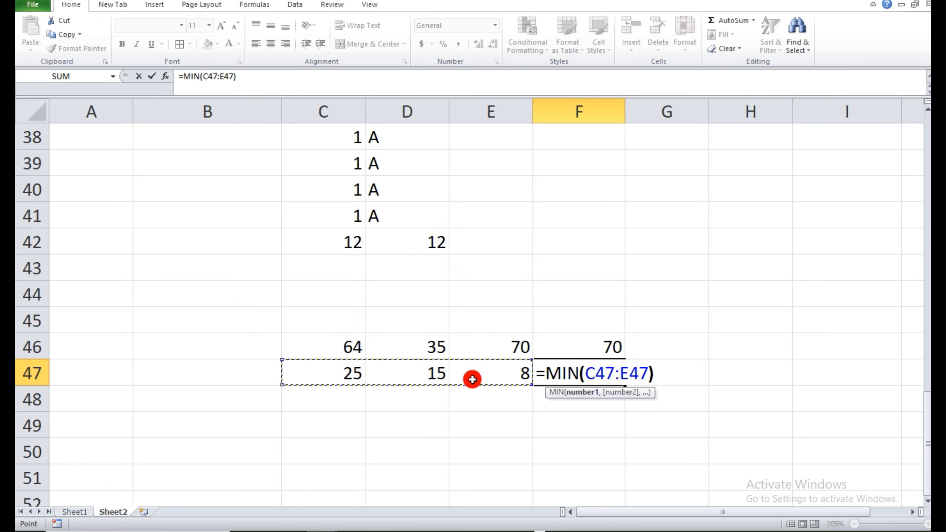
key(Return)
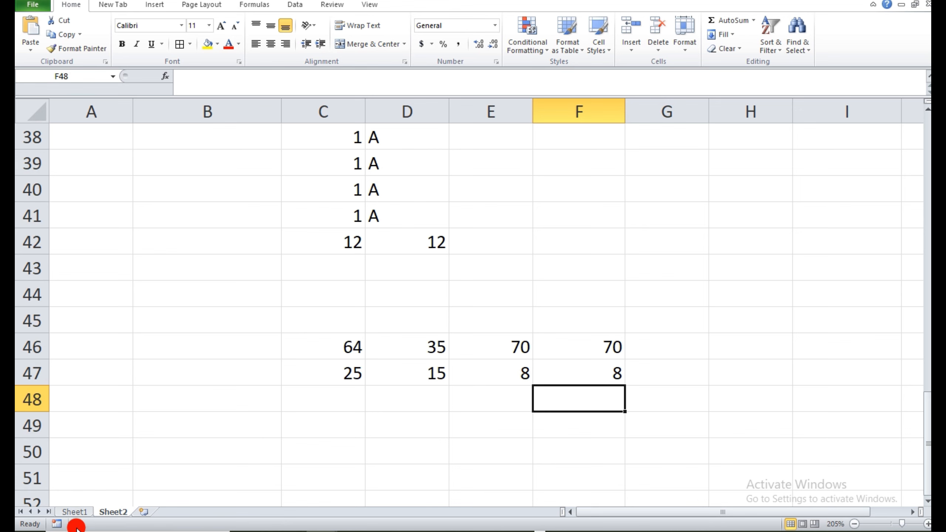
Check the next formula on Sheet1, and enter ThAnK gOd in C50 of Sheet2, widening column C to fit the text.
click(75, 512)
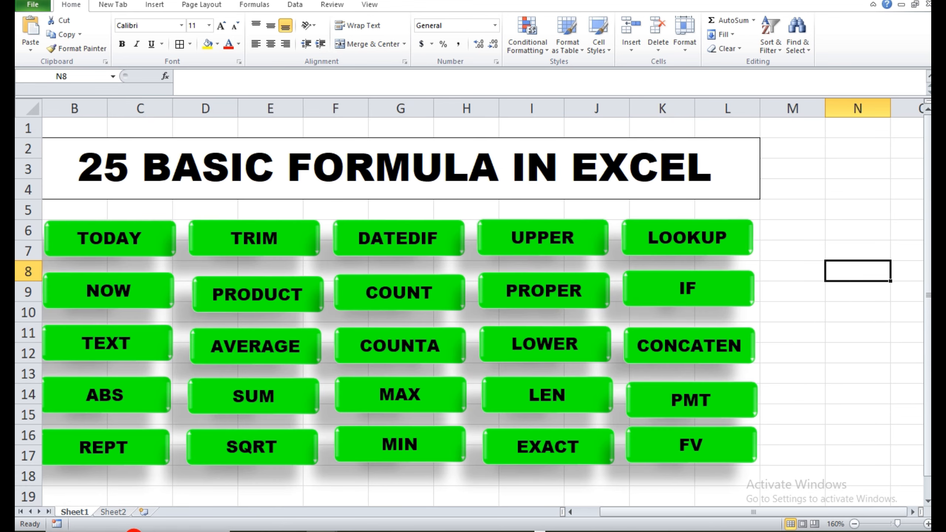
click(107, 513)
click(350, 400)
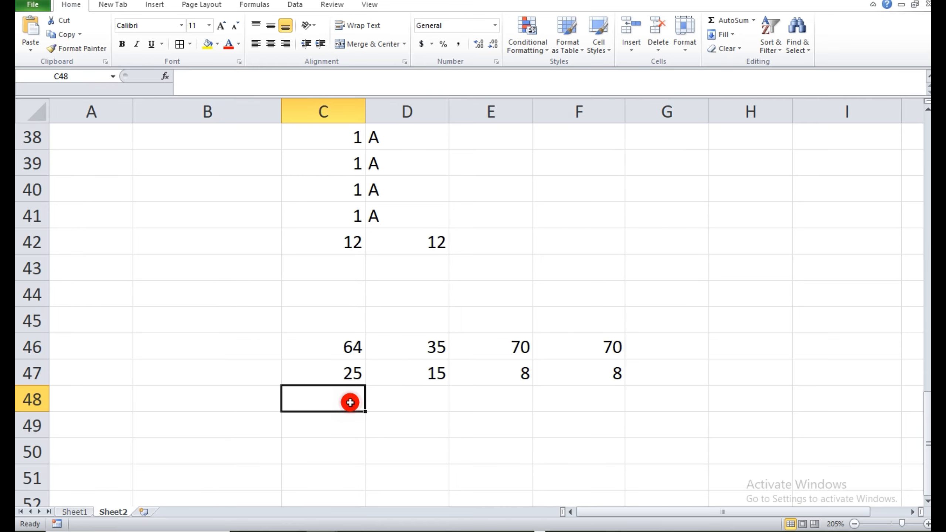
click(929, 499)
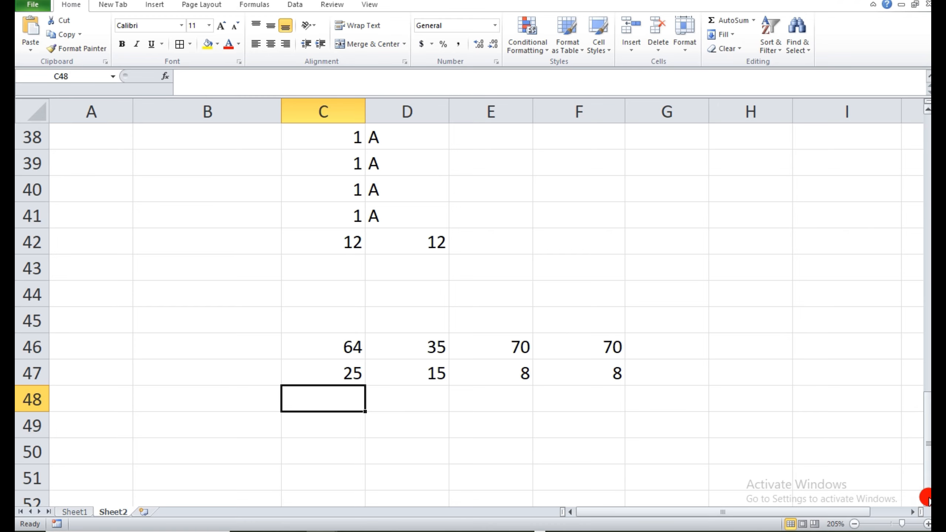
scroll(928, 499, down, 5)
click(343, 319)
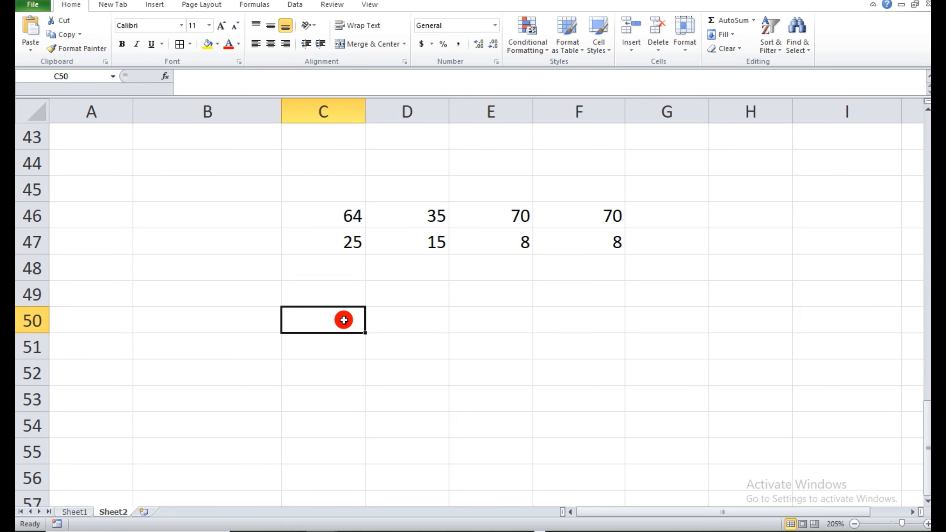
text(ThA)
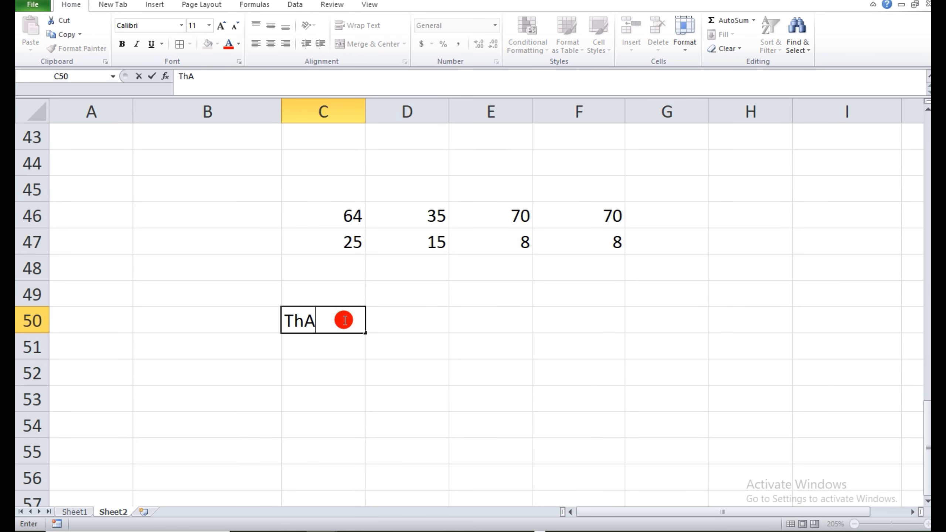
text(nK gOd)
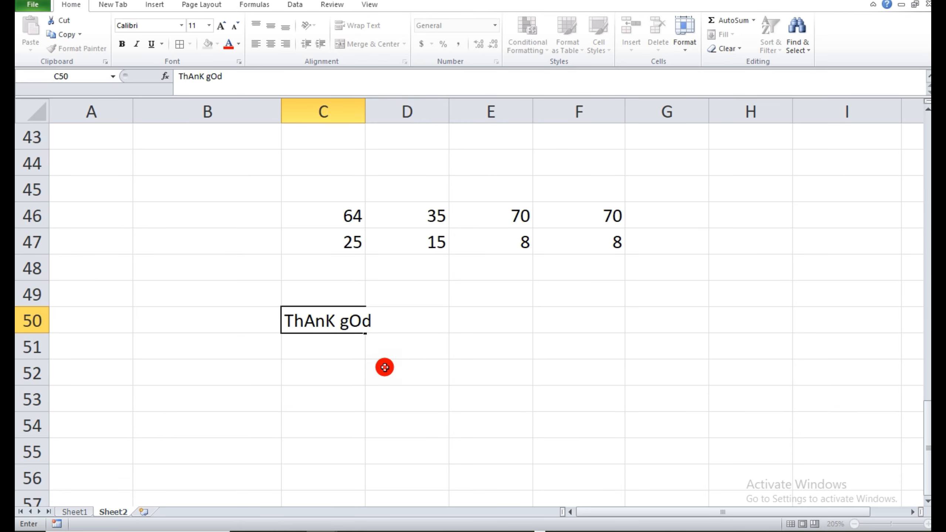
click(384, 367)
drag(365, 117, 382, 117)
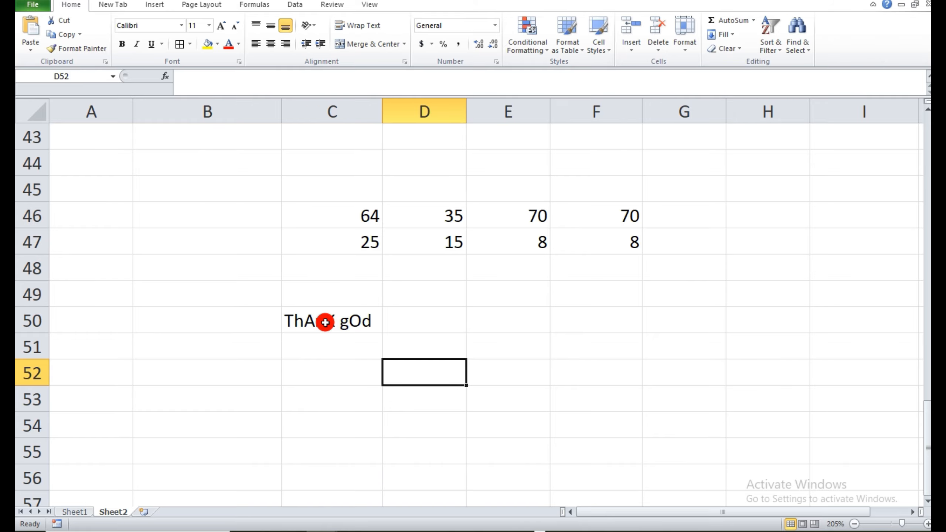
Convert the text in C50 to uppercase in cell D50 with =UPPER(C50), and widen column D to fit the result.
click(412, 322)
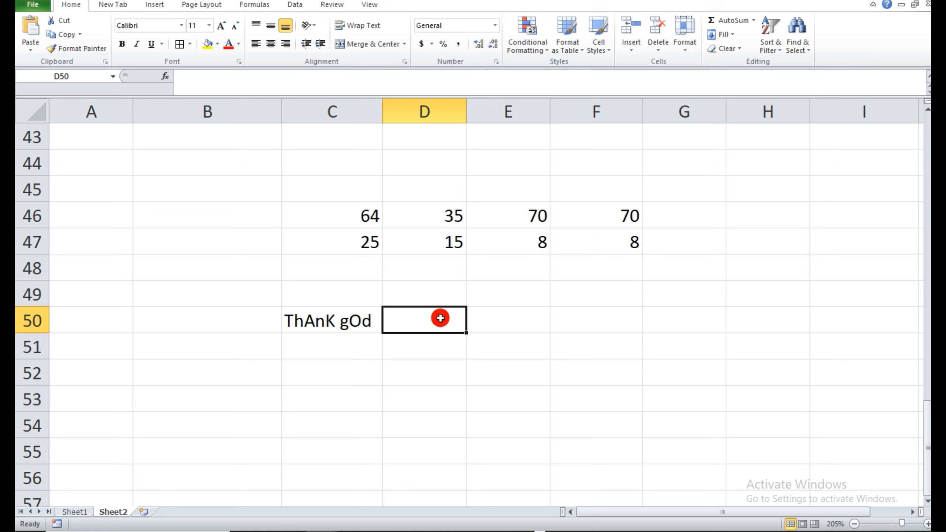
text(=up)
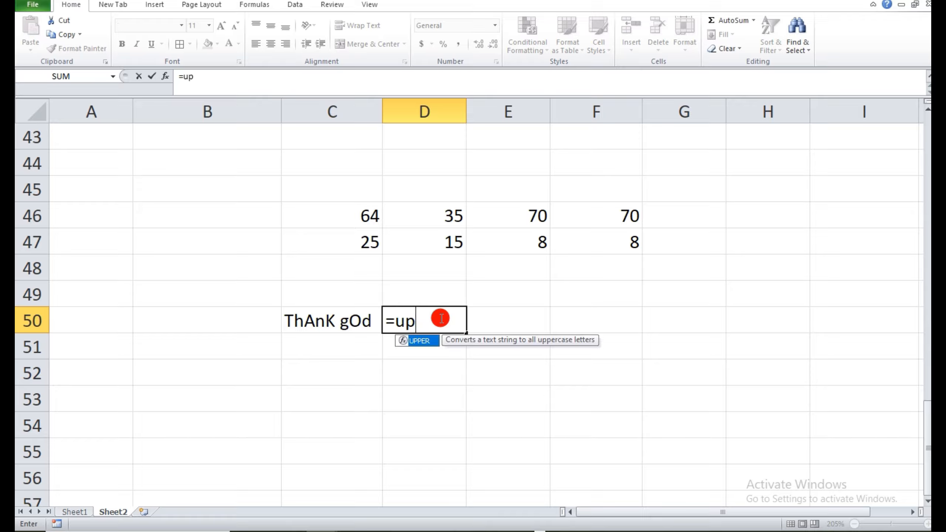
double_click(420, 341)
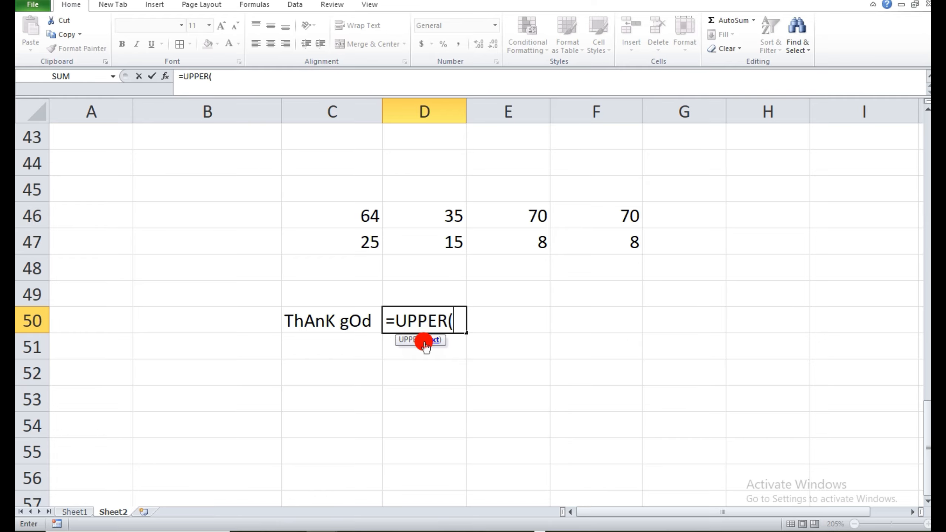
click(330, 329)
text())
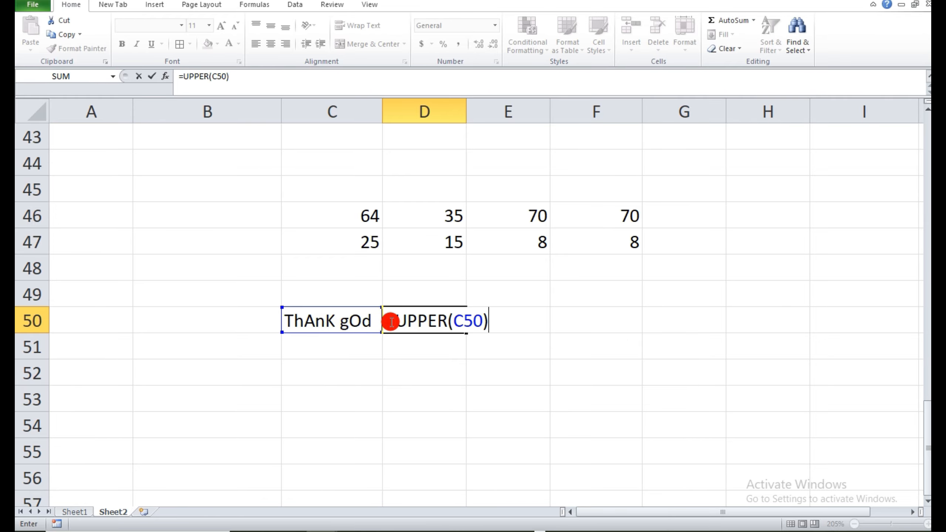
key(Return)
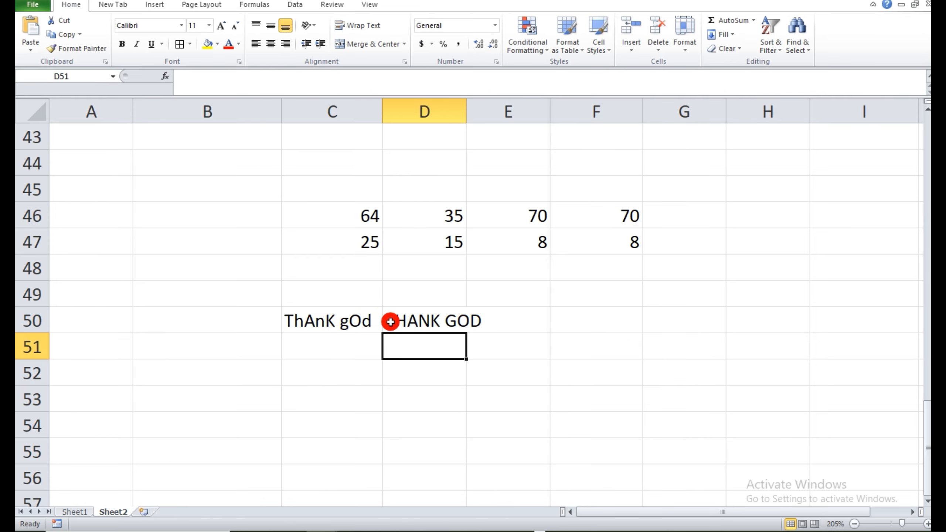
double_click(466, 108)
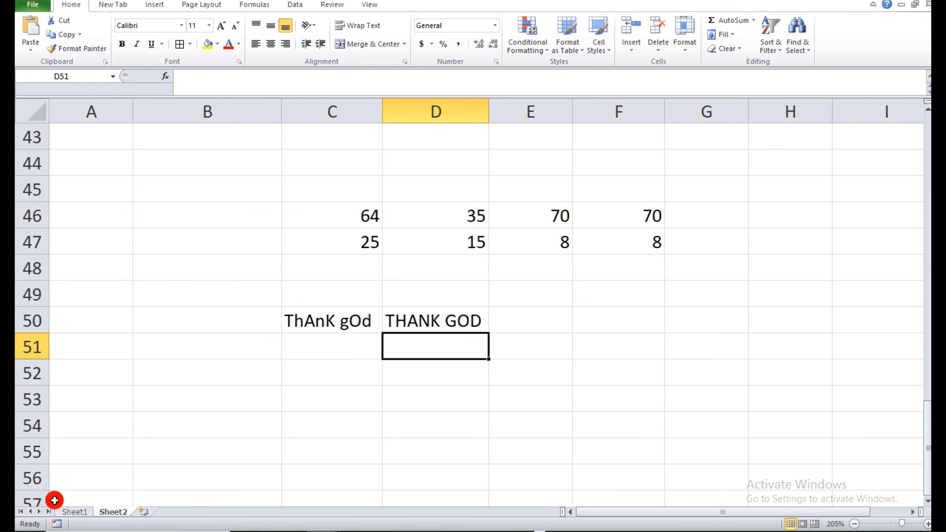
Check the next formula on Sheet1, and capitalize each word of C50 in cell D51 of Sheet2 with =PROPER(C50).
click(68, 512)
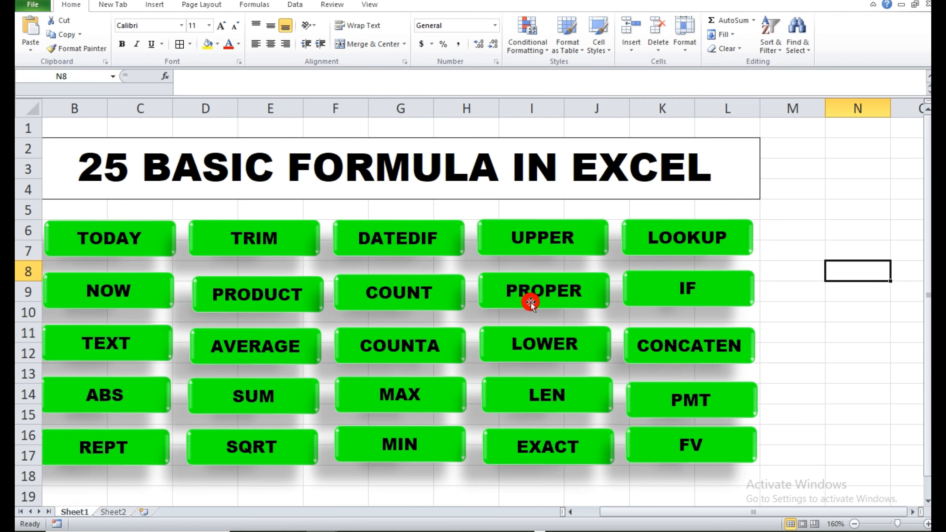
click(112, 512)
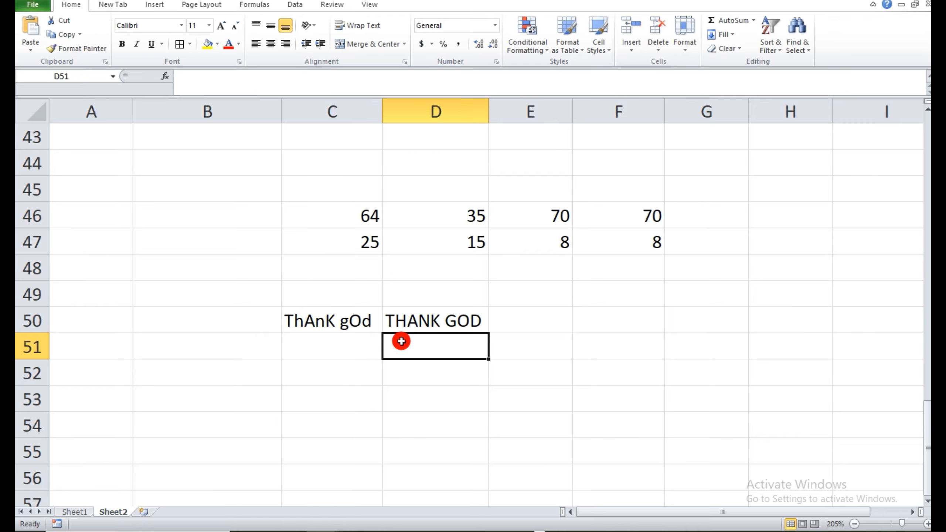
text(=pro)
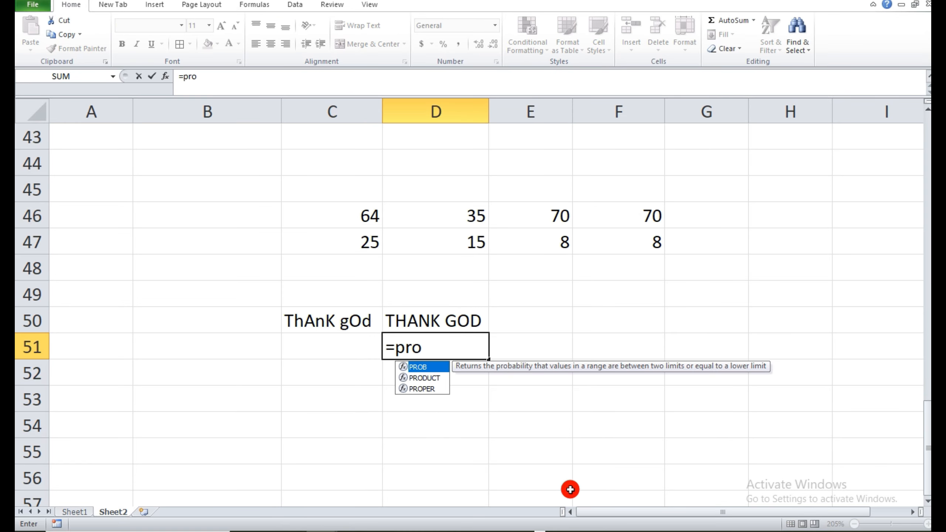
double_click(443, 389)
click(324, 321)
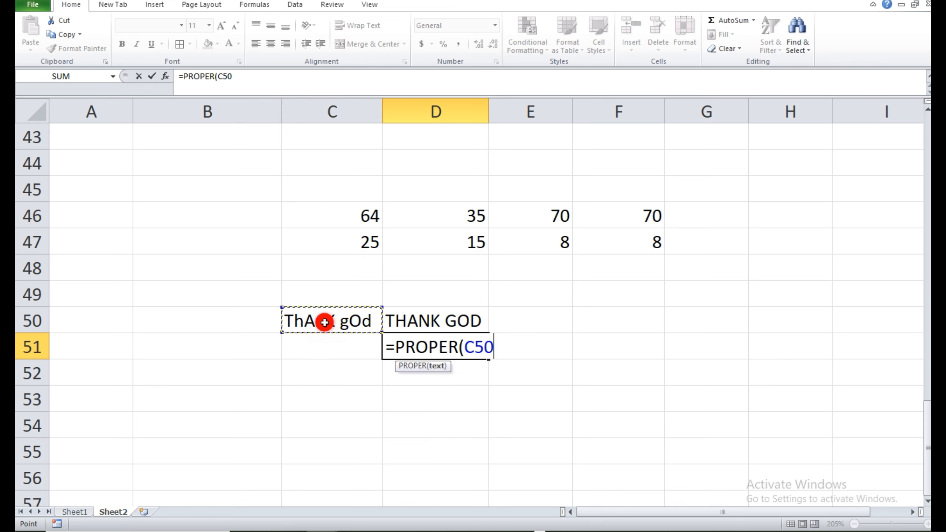
text())
key(Return)
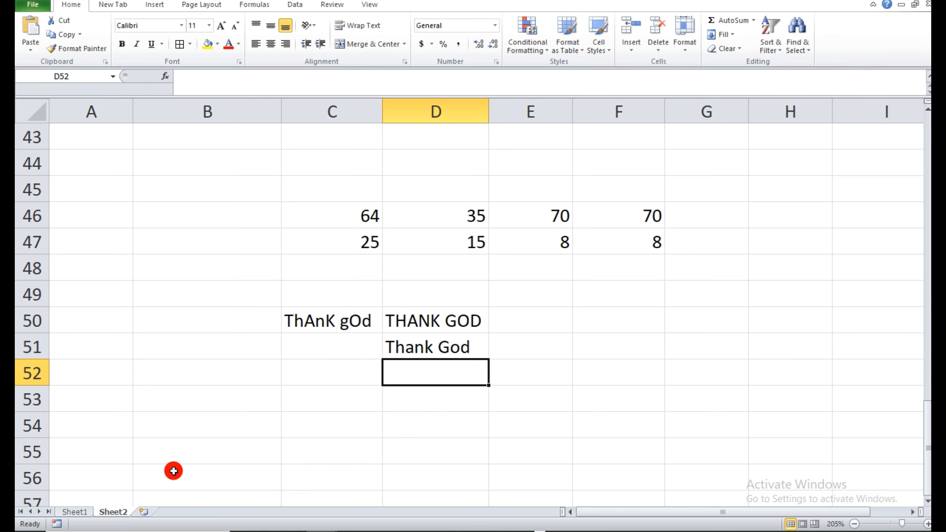
Check the next formula on Sheet1, and convert the text in C50 to lowercase in cell D52 of Sheet2 with =LOWER(C50).
click(91, 511)
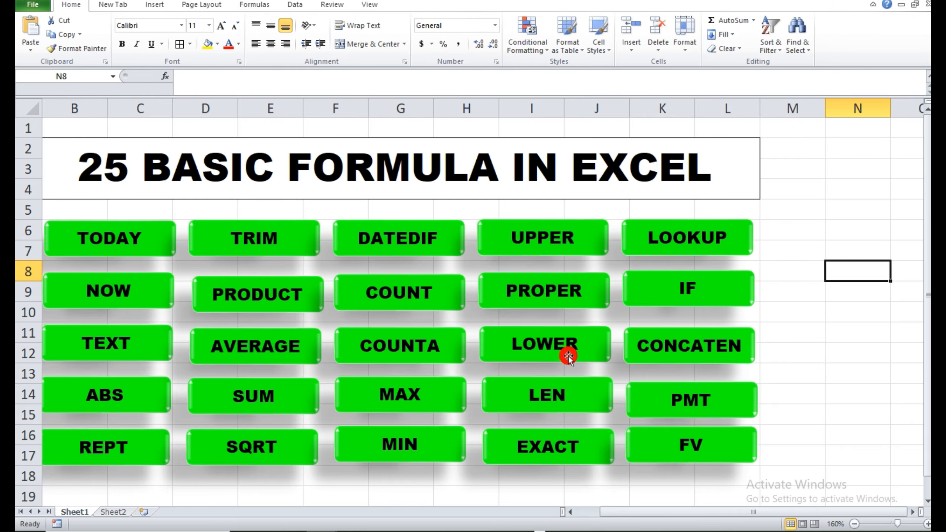
click(119, 512)
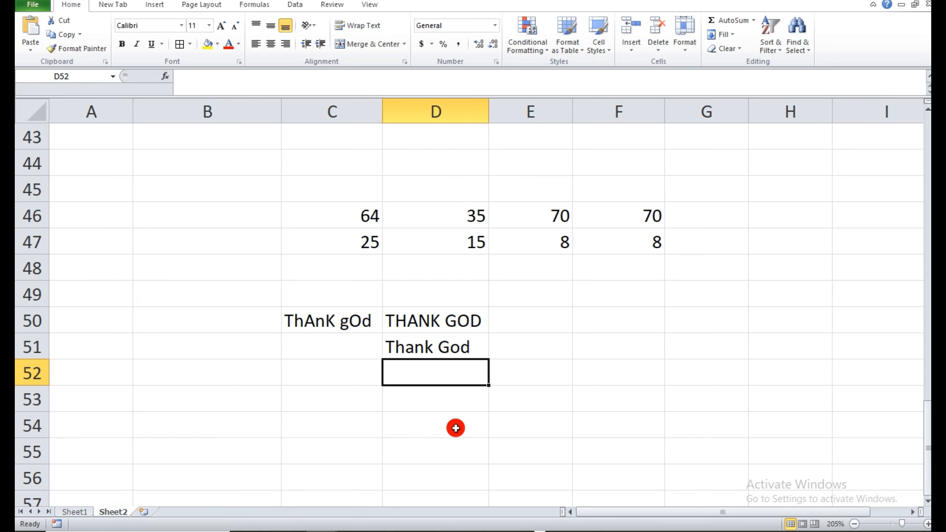
text(=lower)
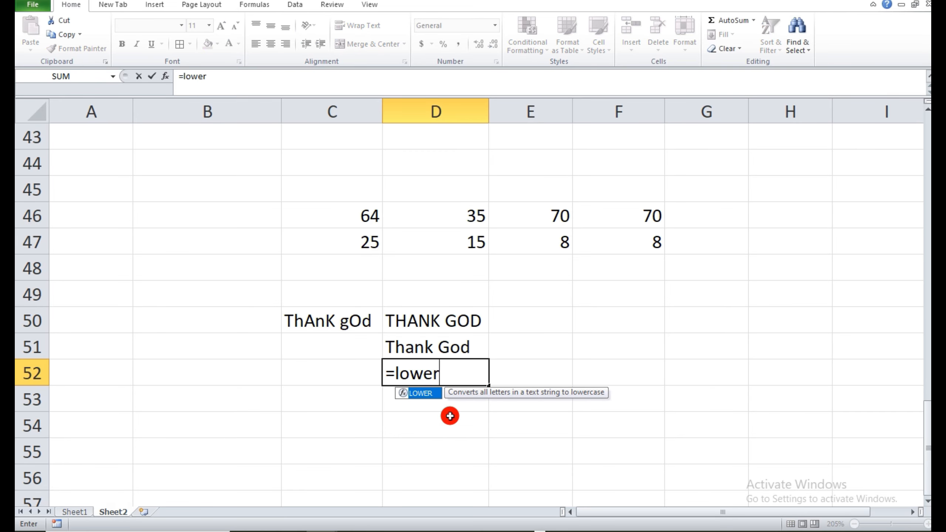
double_click(432, 391)
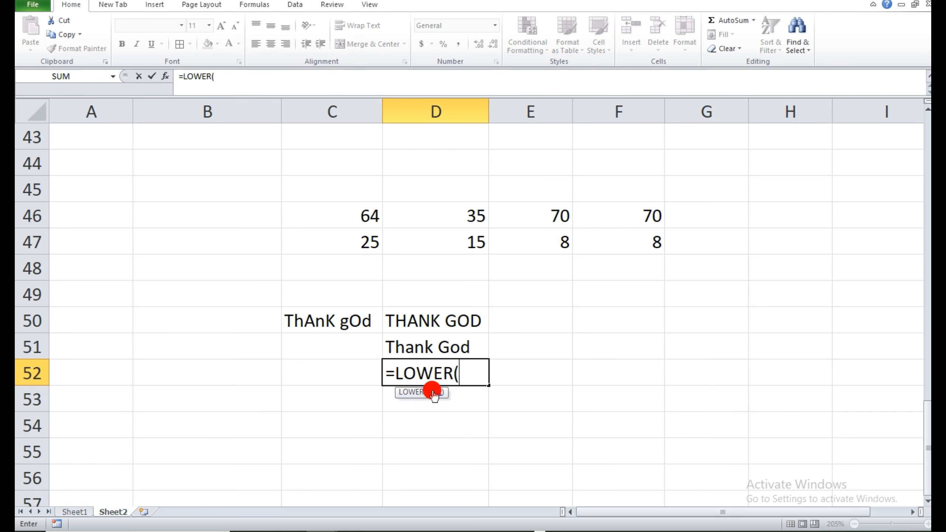
click(362, 326)
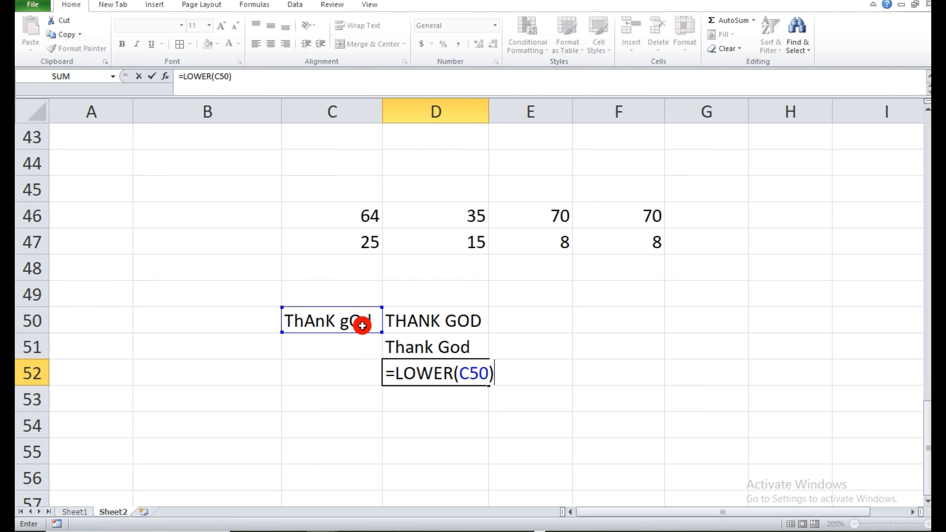
key(Return)
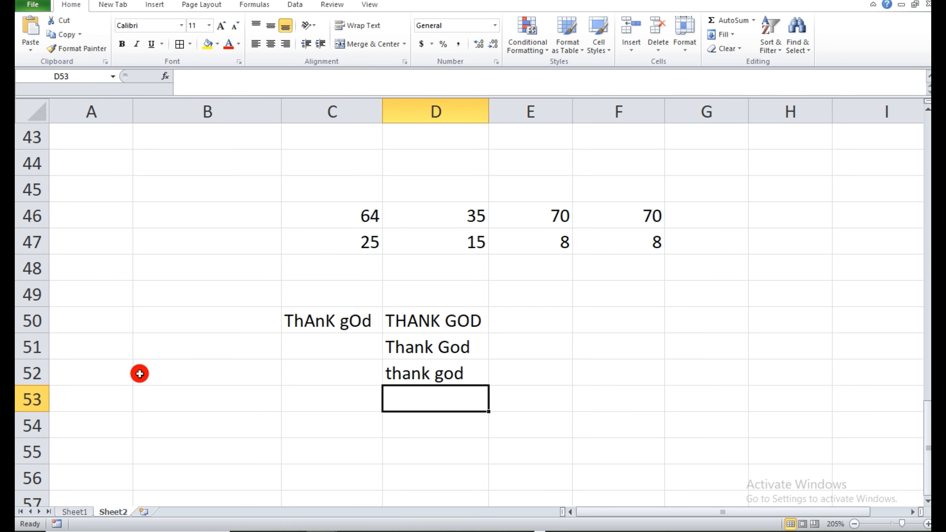
Check the next formula on Sheet1, and enter a person's full name without spaces in D54 of Sheet2, widening column D to fit it.
click(73, 513)
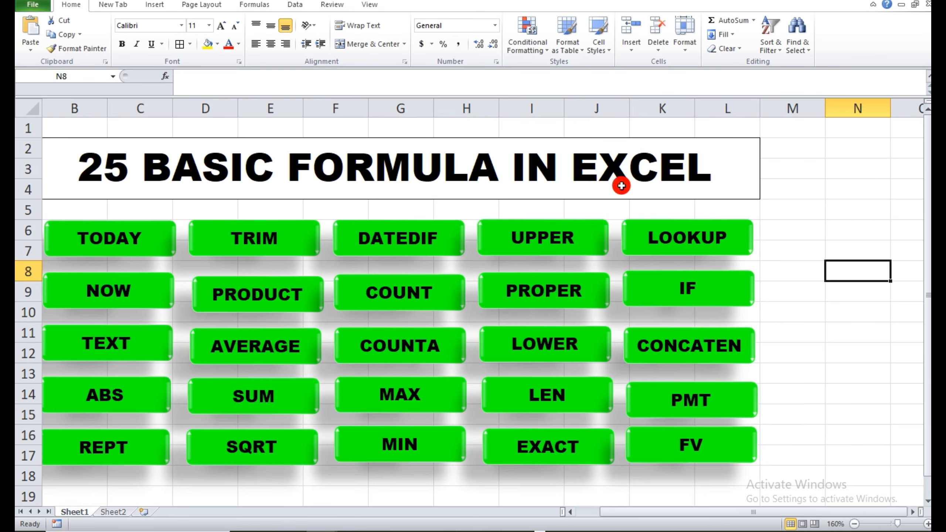
click(113, 513)
click(447, 437)
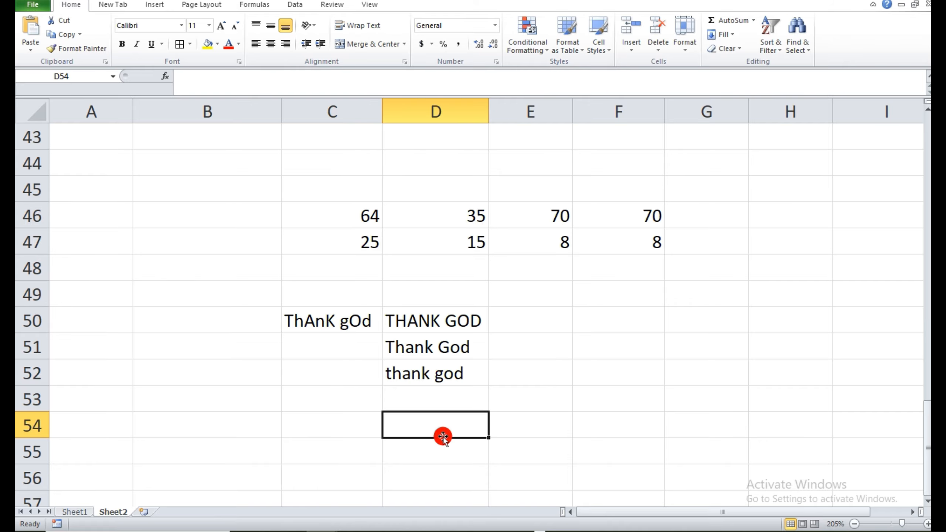
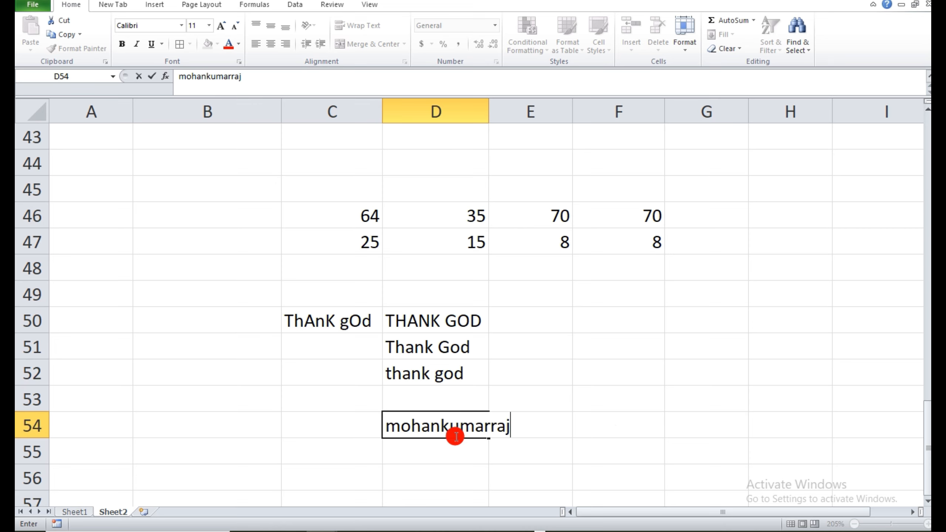
click(448, 465)
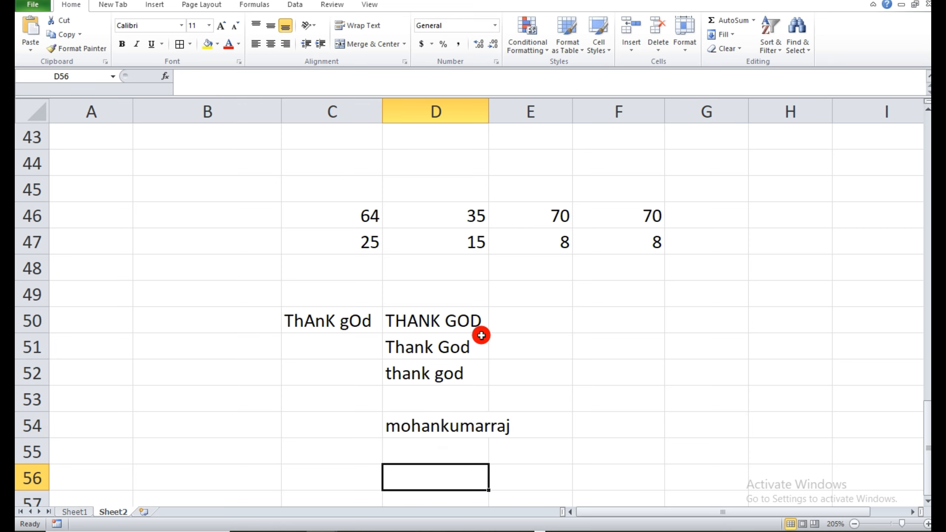
drag(489, 102, 537, 102)
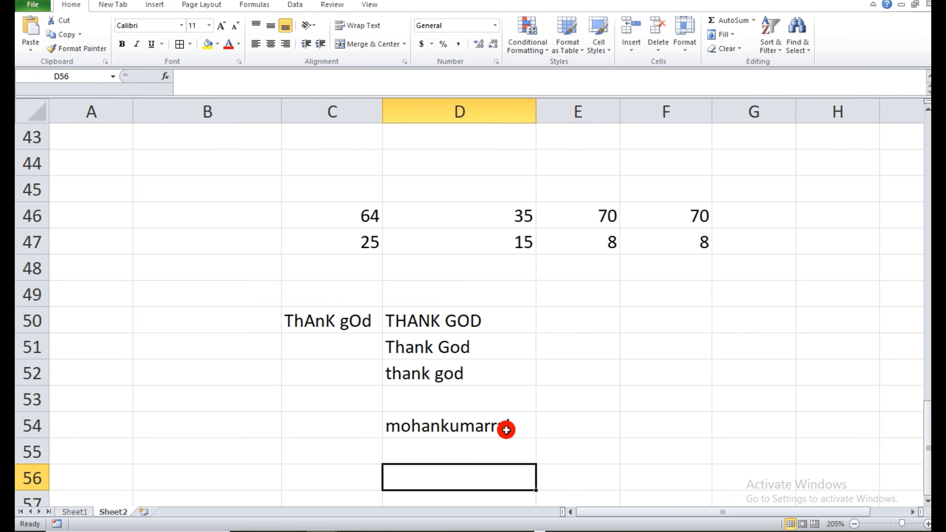
Count the characters of the name in D54 in cell D56 with =LEN(D54).
text(=len()
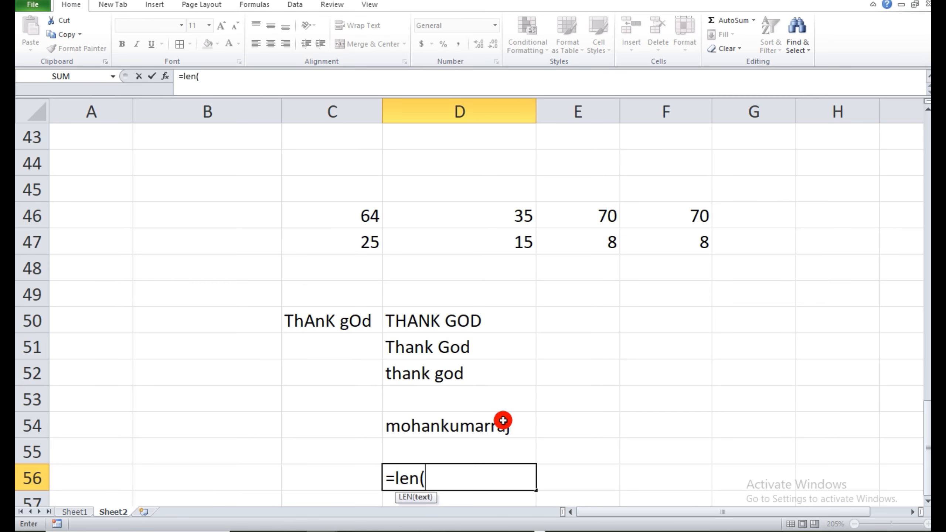
click(500, 423)
text())
key(Return)
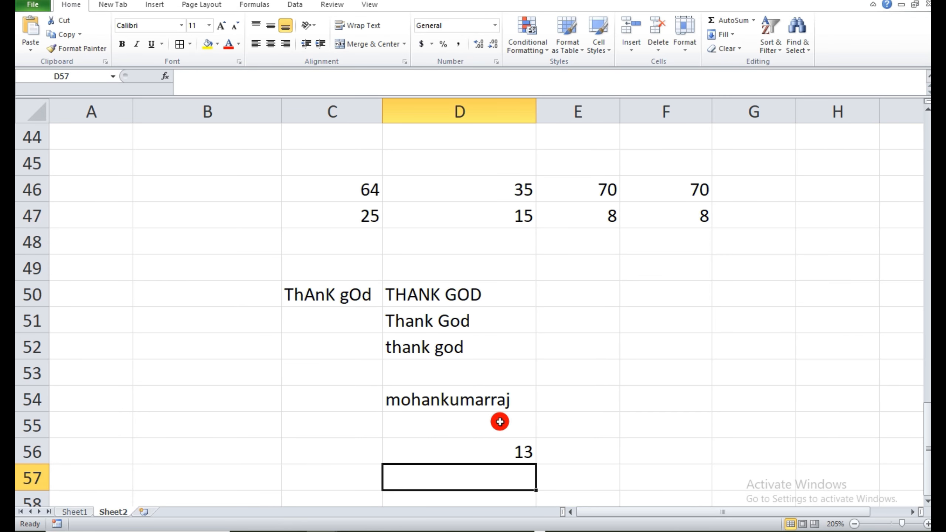
Check the next formula on Sheet1, and enter two different spellings of a first name in cells B57 and C57 of Sheet2.
click(73, 512)
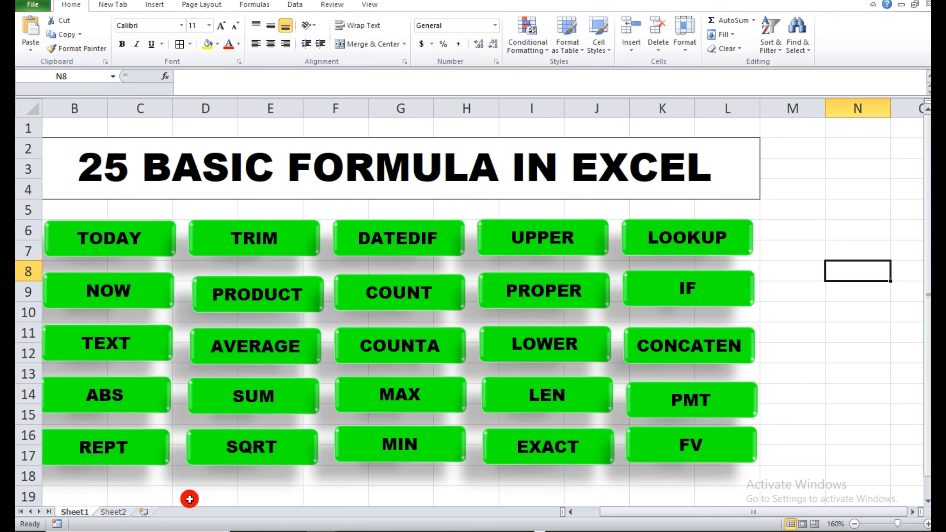
click(112, 512)
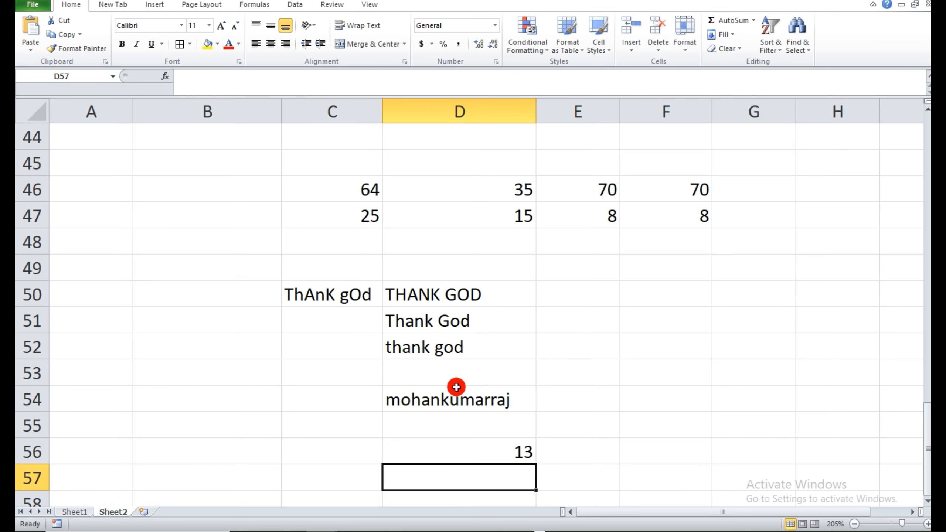
click(928, 504)
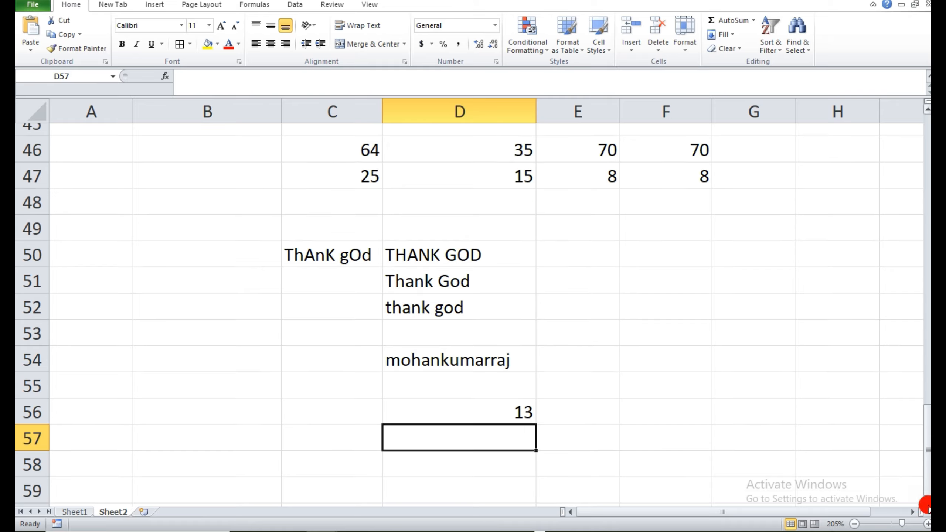
scroll(928, 505, down, 2)
click(216, 325)
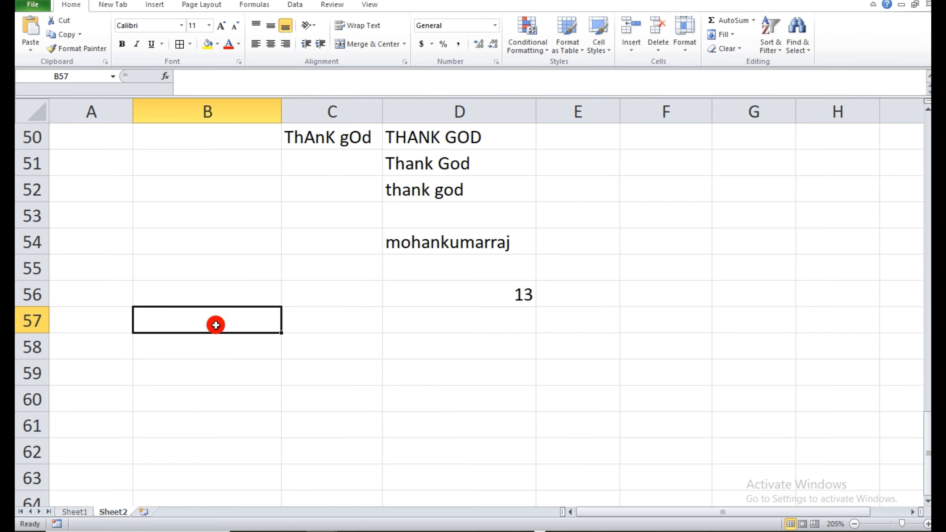
text(POOJA)
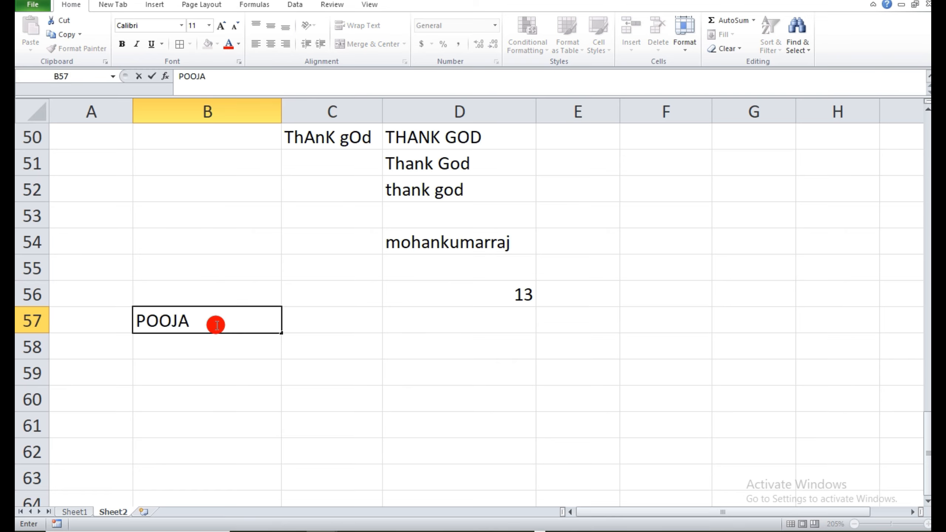
key(Tab)
text(PUJA)
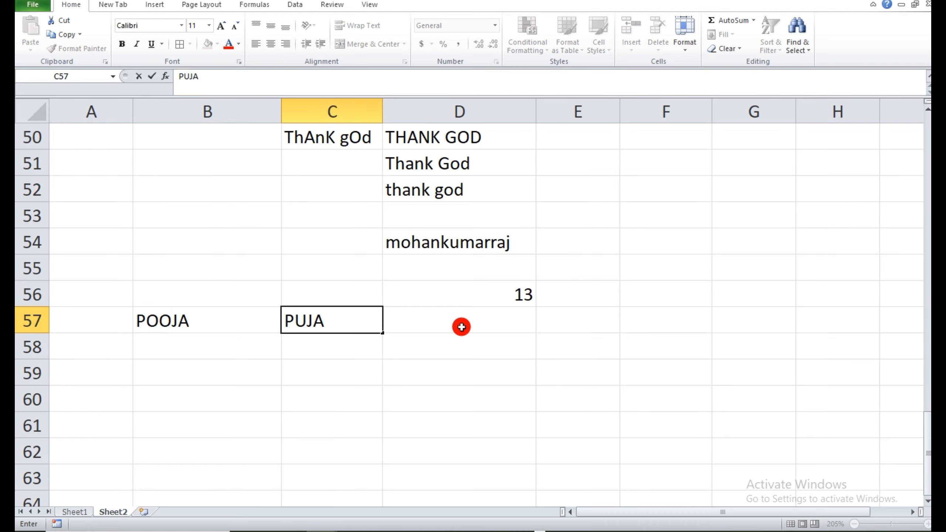
Compare the two names in row 57 for an exact match in cell D57 with =EXACT(B57,C57).
click(461, 324)
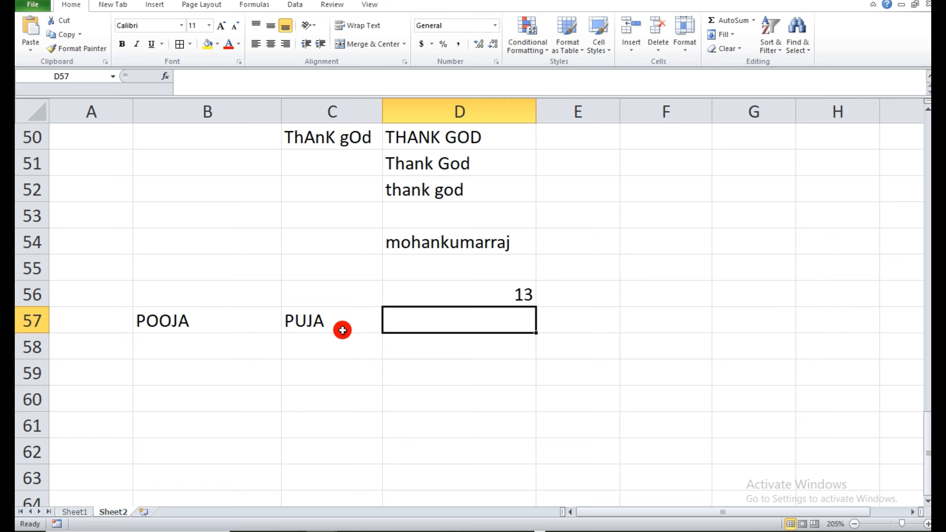
text(=EX)
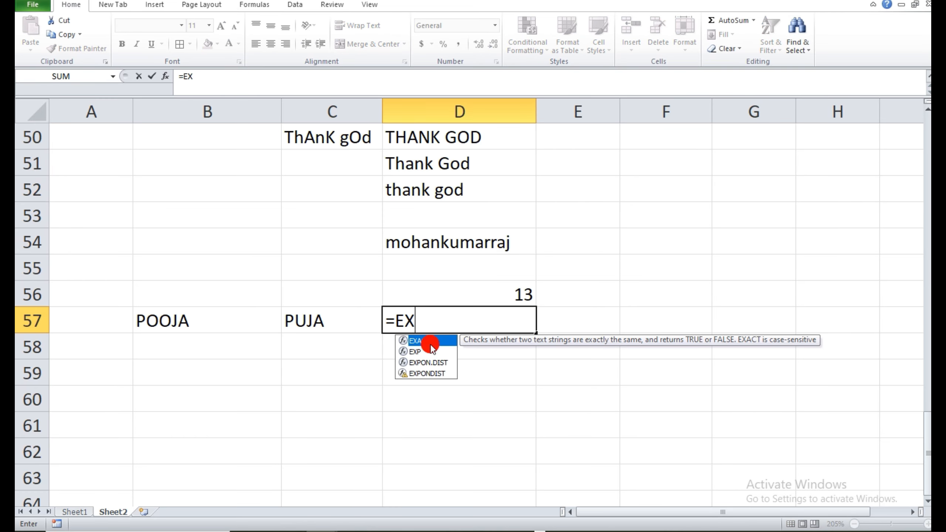
double_click(430, 342)
click(163, 323)
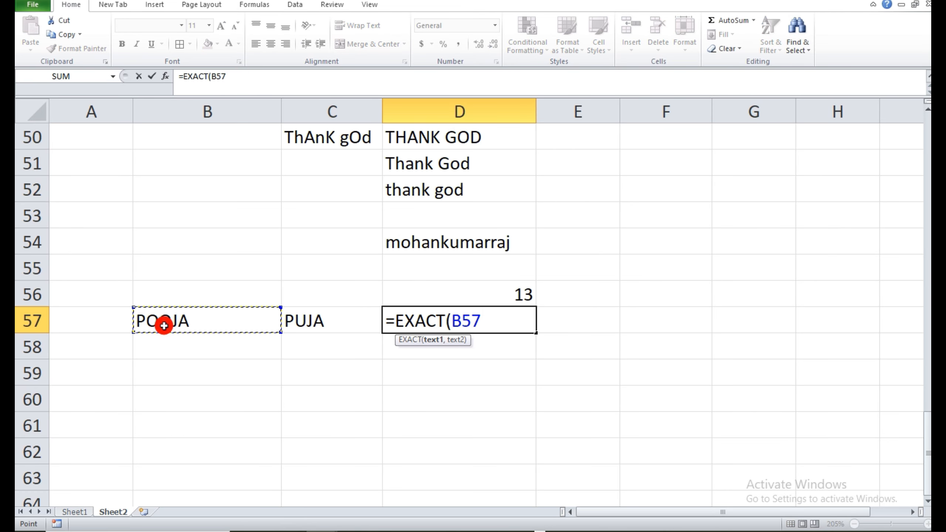
text(,)
click(296, 324)
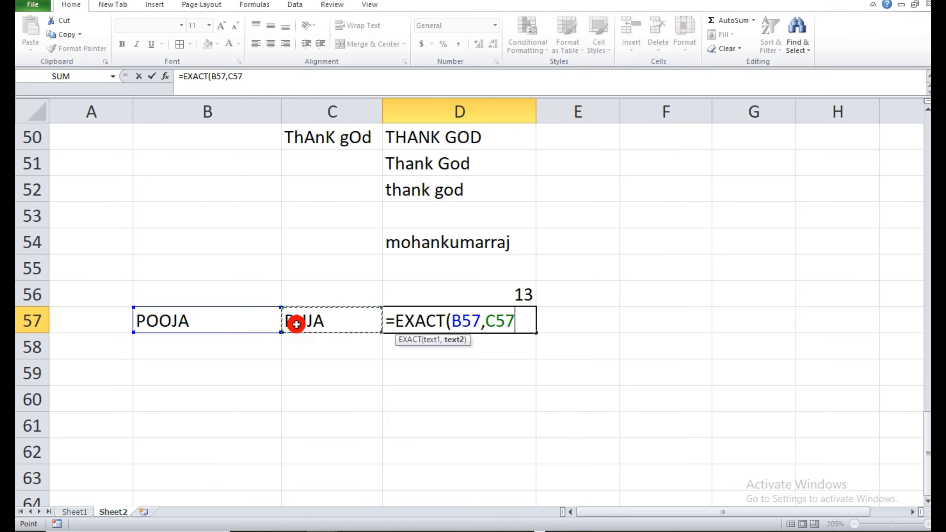
text())
key(Return)
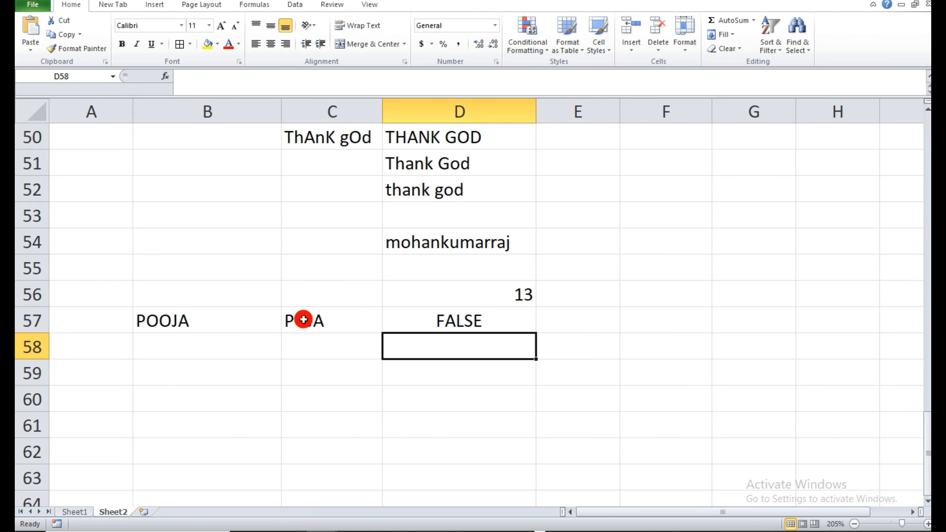
Replace the name in C57 with the same spelling as the name in B57.
click(303, 319)
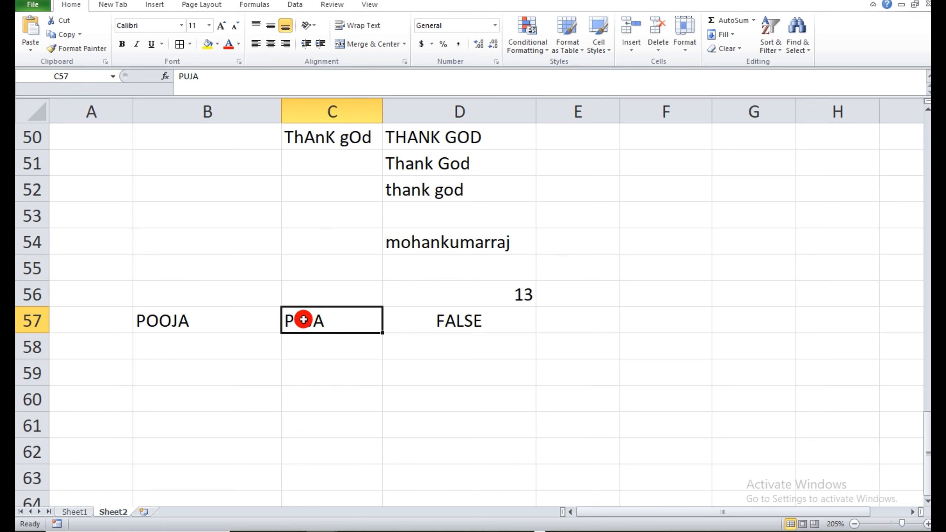
text(POOJA)
click(373, 383)
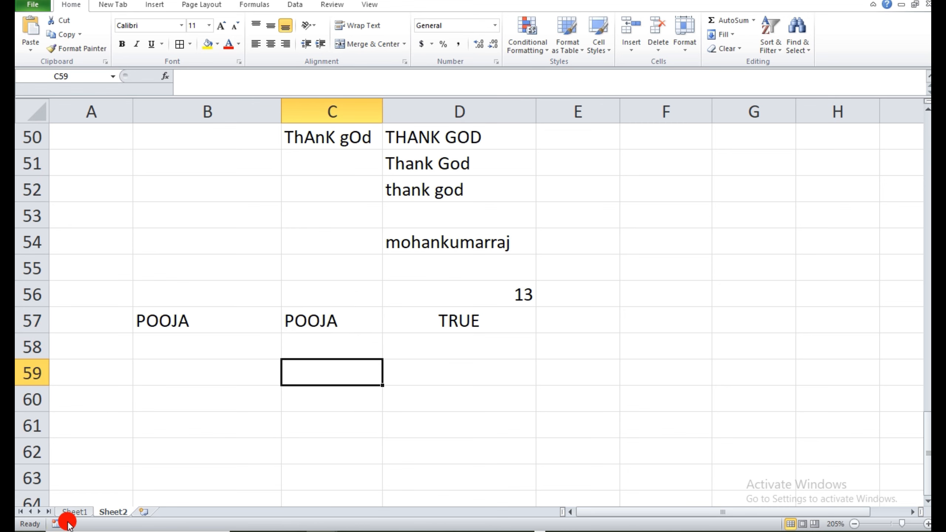
Check the next formula on Sheet1, and add a new blank worksheet after Sheet2.
click(75, 512)
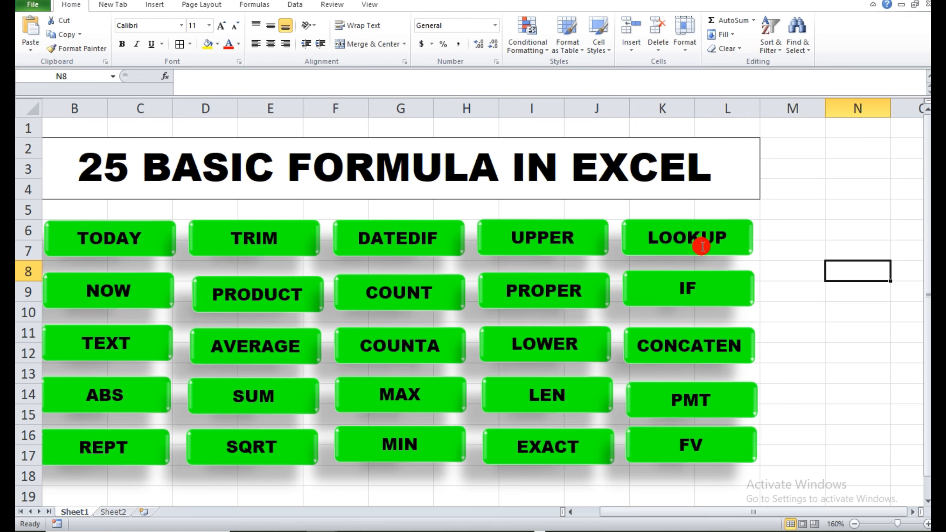
click(112, 512)
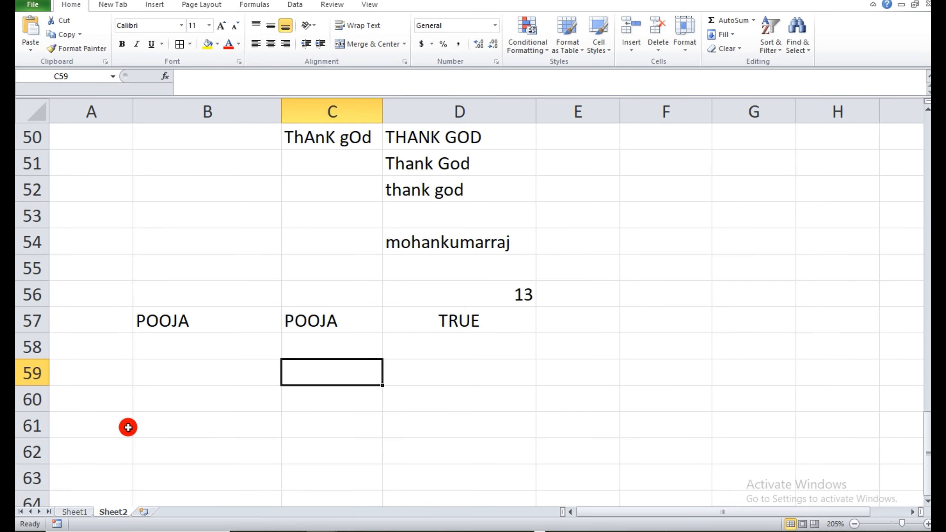
click(927, 502)
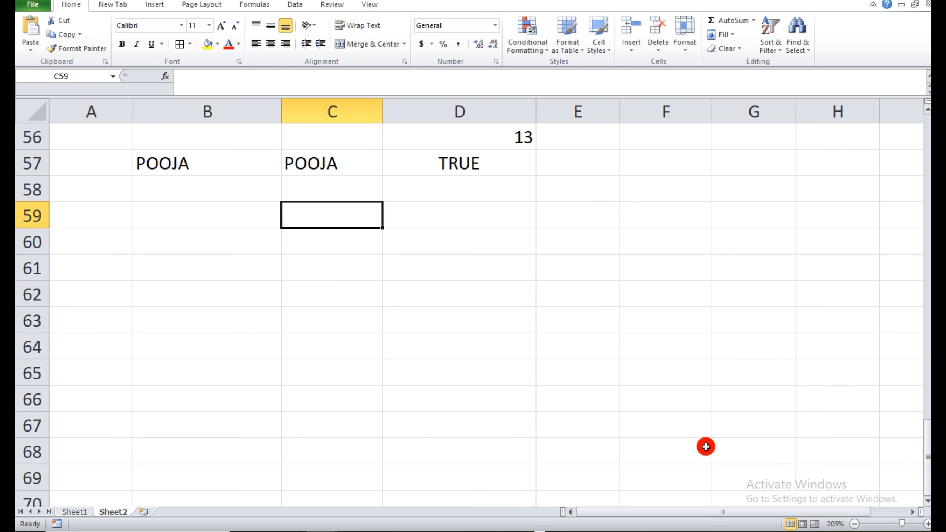
click(143, 515)
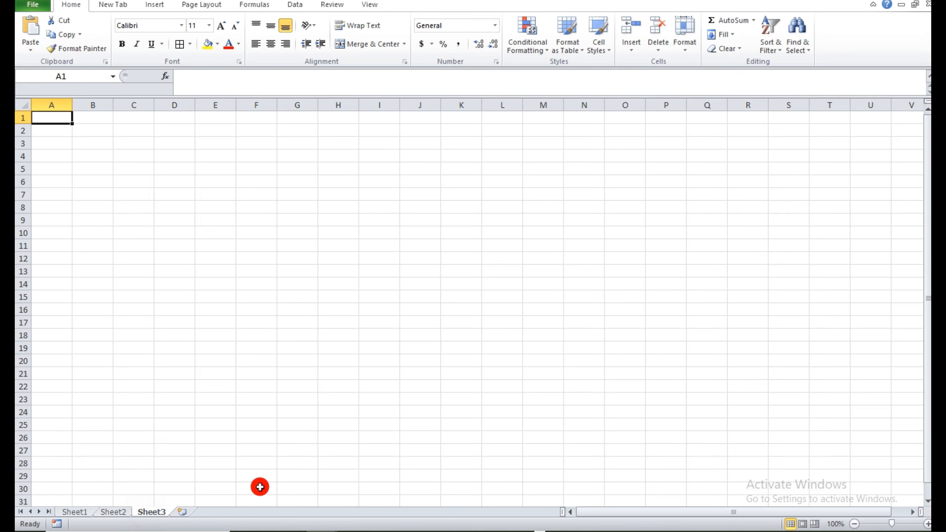
Enter the table headers ID, NAME, POST and SALARY in cells C7 to F7 of the new sheet.
click(220, 227)
scroll(248, 244, up, 2)
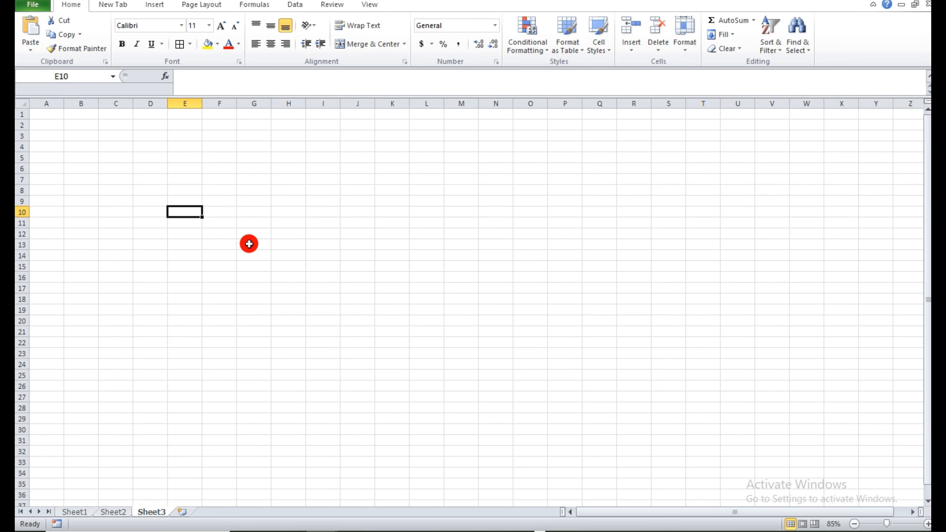
scroll(249, 244, up, 1)
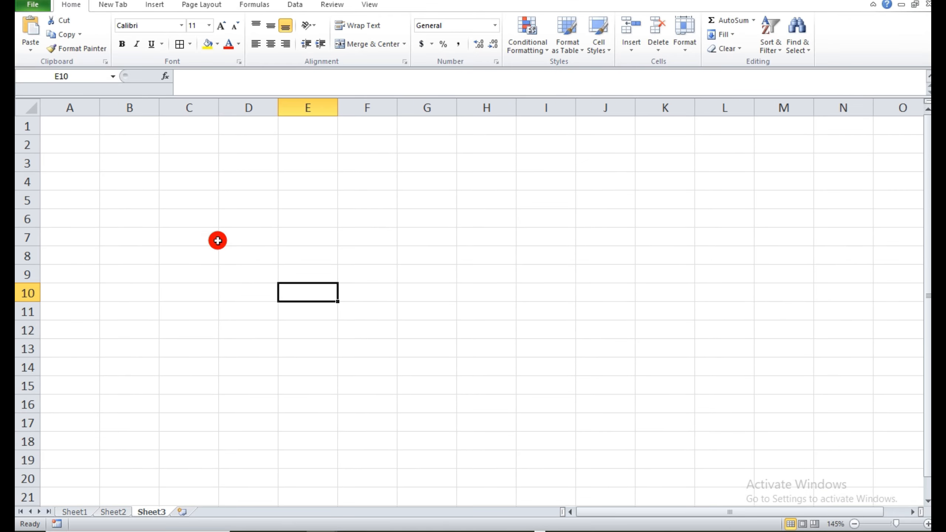
click(209, 239)
text(ID)
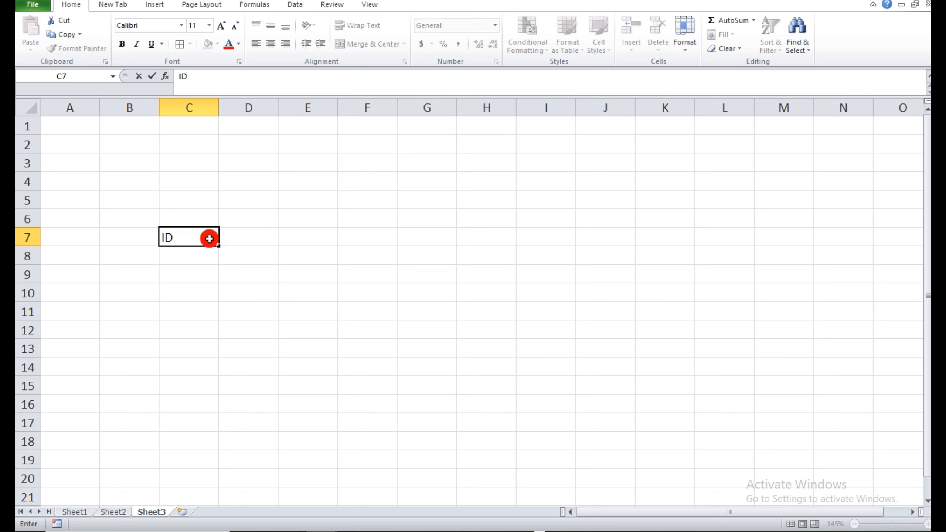
key(Tab)
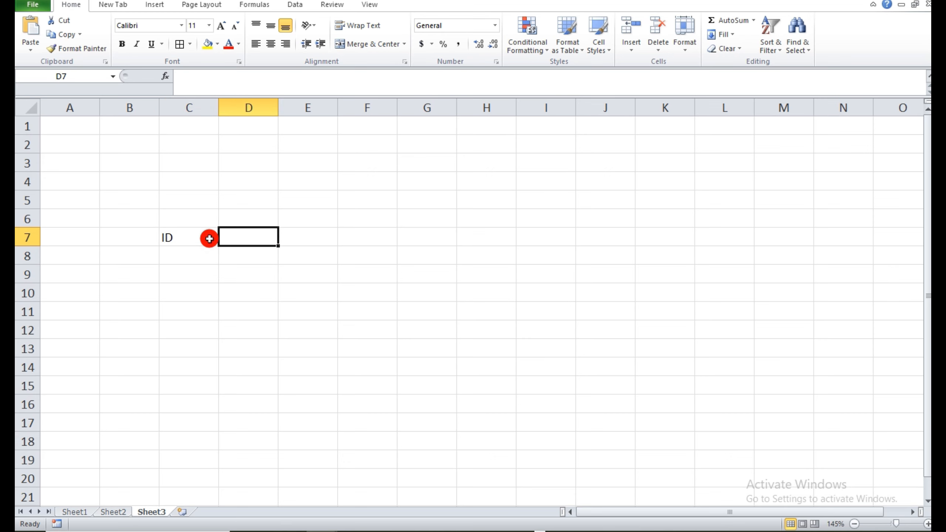
text(NAME)
key(Tab)
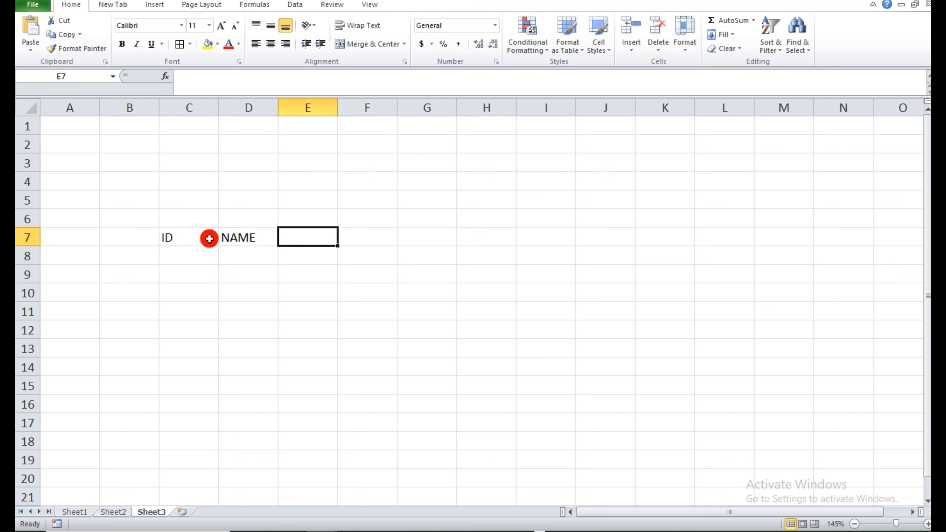
text(POST)
key(Tab)
text(S)
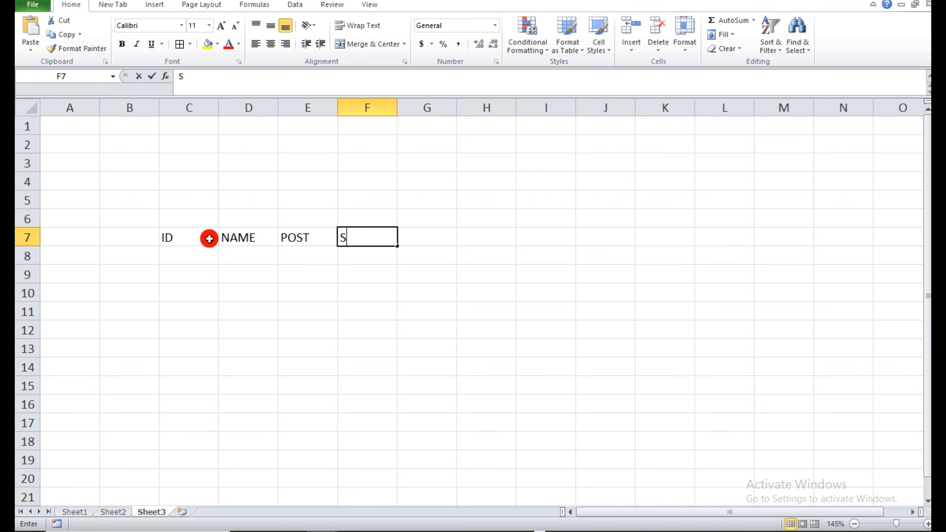
text(ALARY)
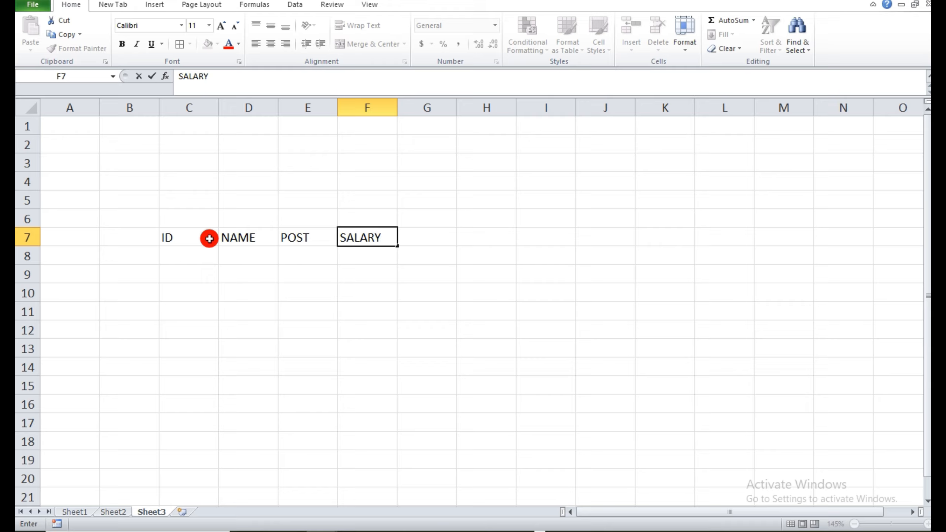
key(Return)
Fill the ID column in C8 to C12 with AV01, AV02, AV03, AV04 and AV05.
key(Left)
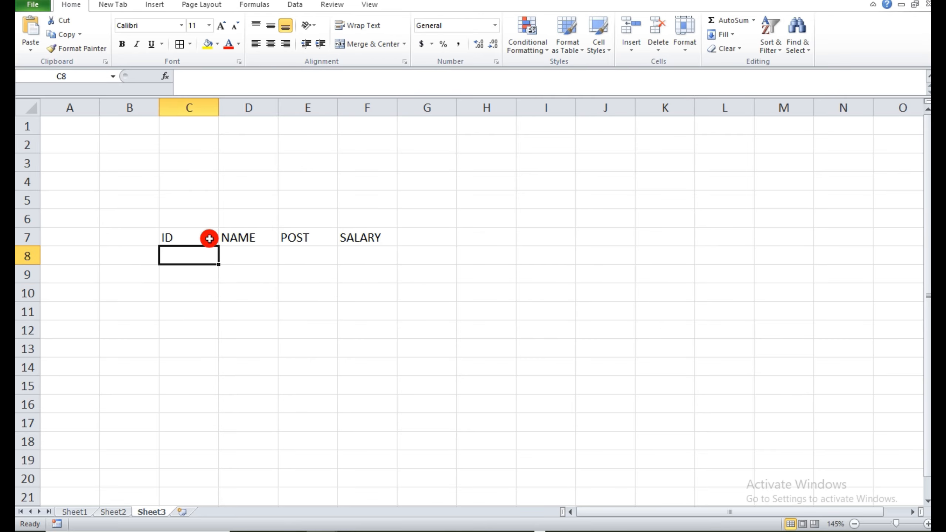
text(AV01)
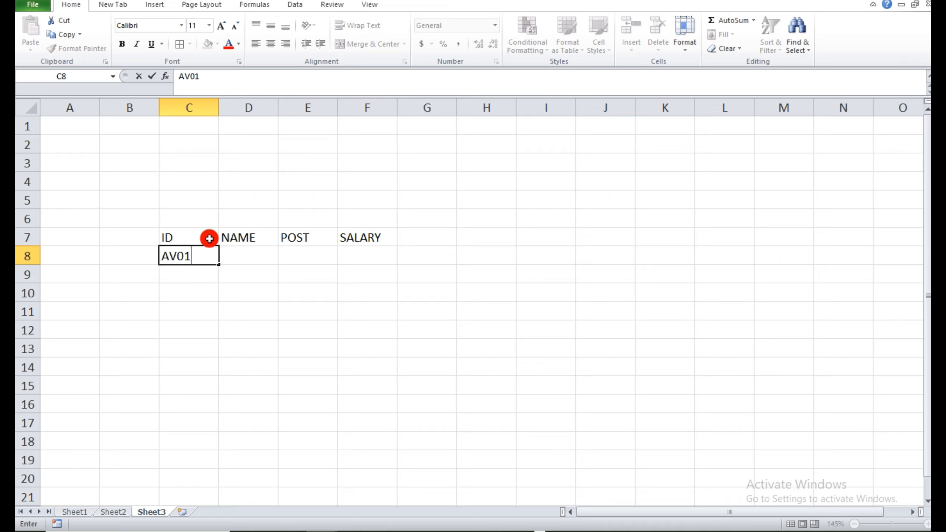
key(Return)
text(AV)
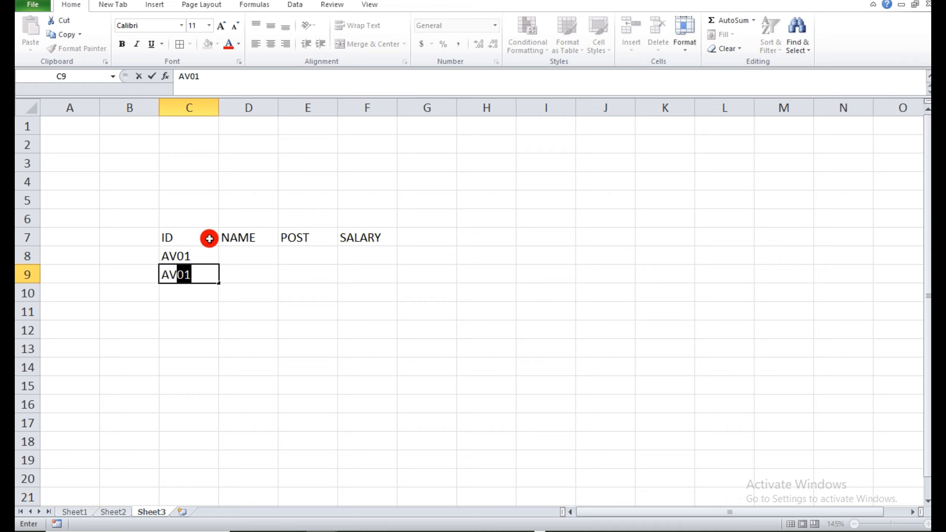
text(02)
key(Return)
text(AV03)
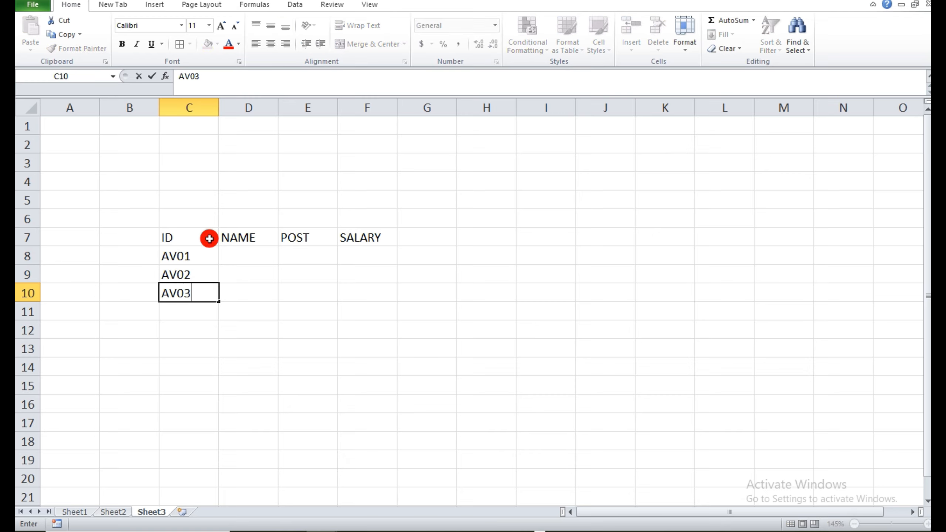
key(Return)
text(AV04)
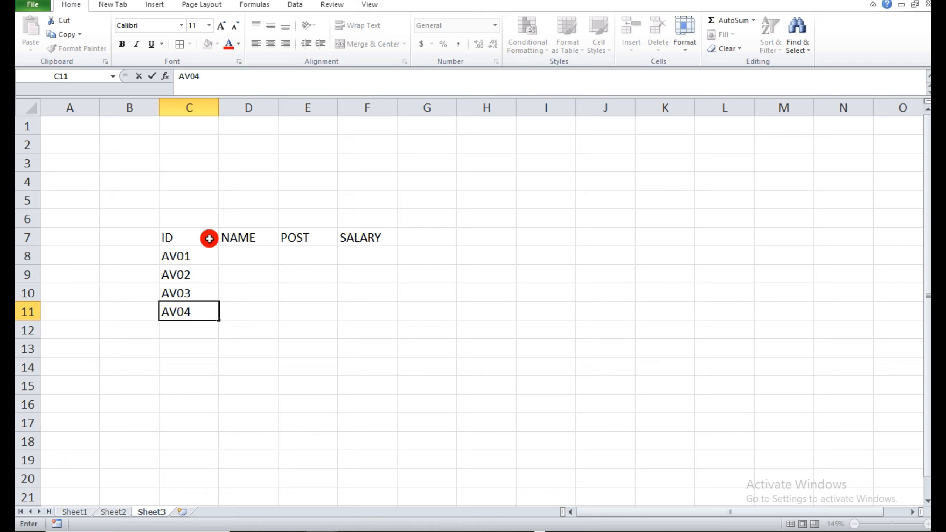
key(Return)
text(AV05)
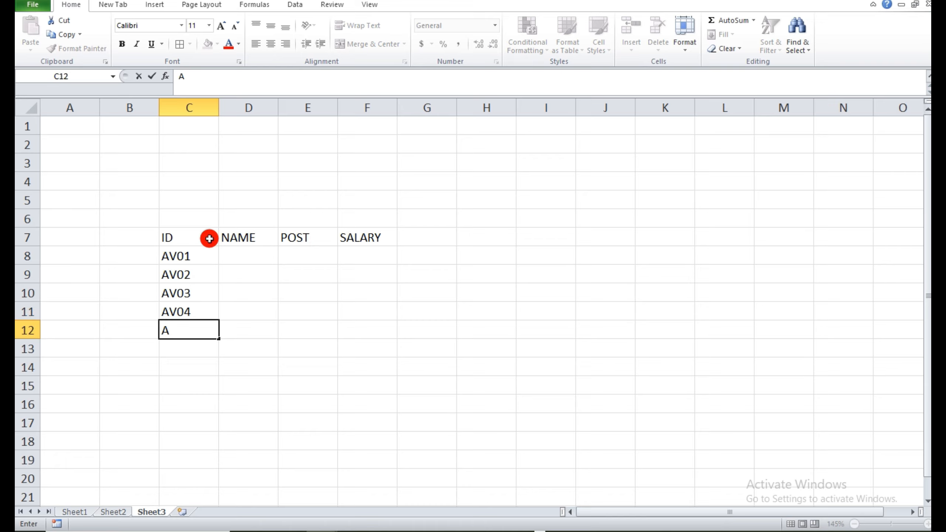
Fill the NAME column in D8 to D12 with five employees' first names.
key(Right)
key(Up)
key(Up)
key(Up)
key(Up)
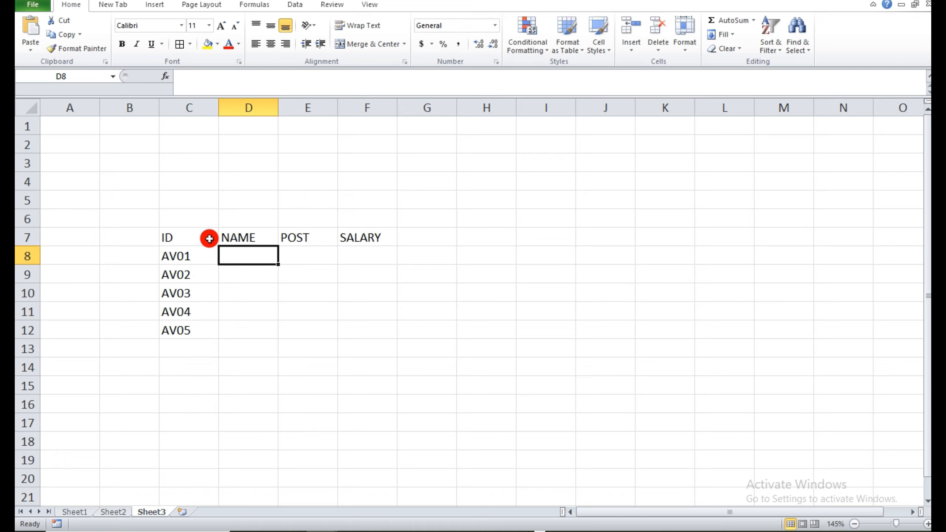
text(RINA)
key(Return)
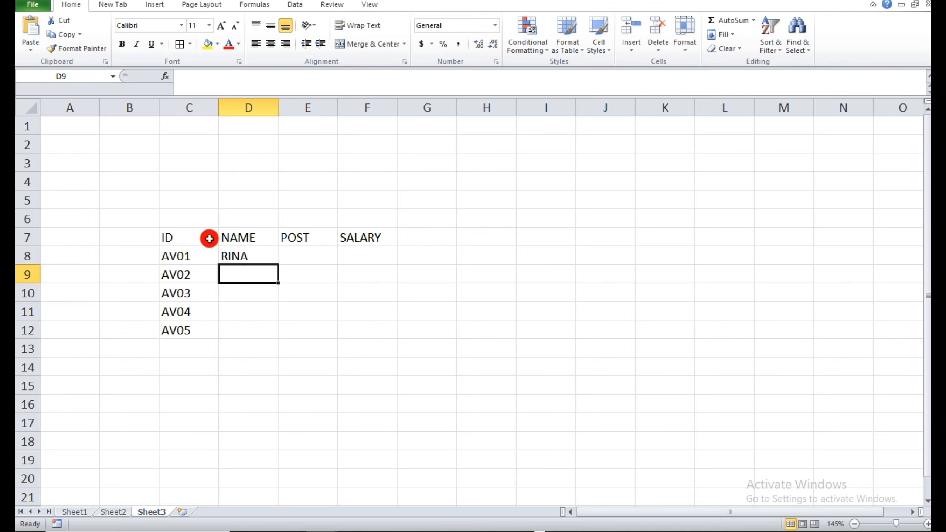
text(SARABANI)
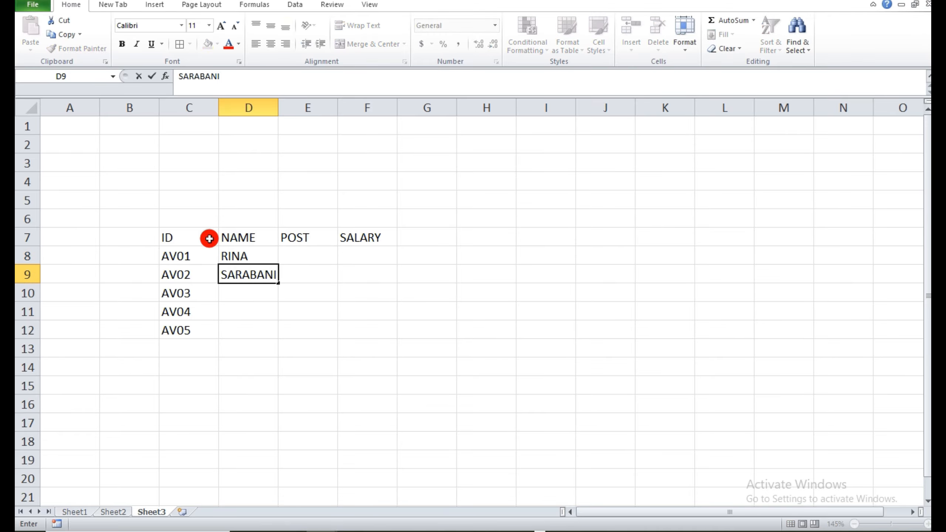
key(Return)
text(AMIT)
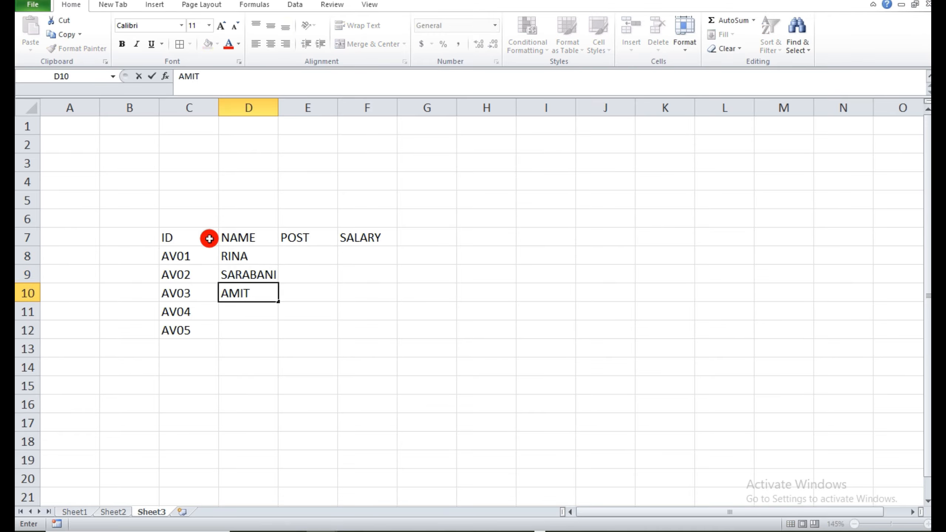
key(Return)
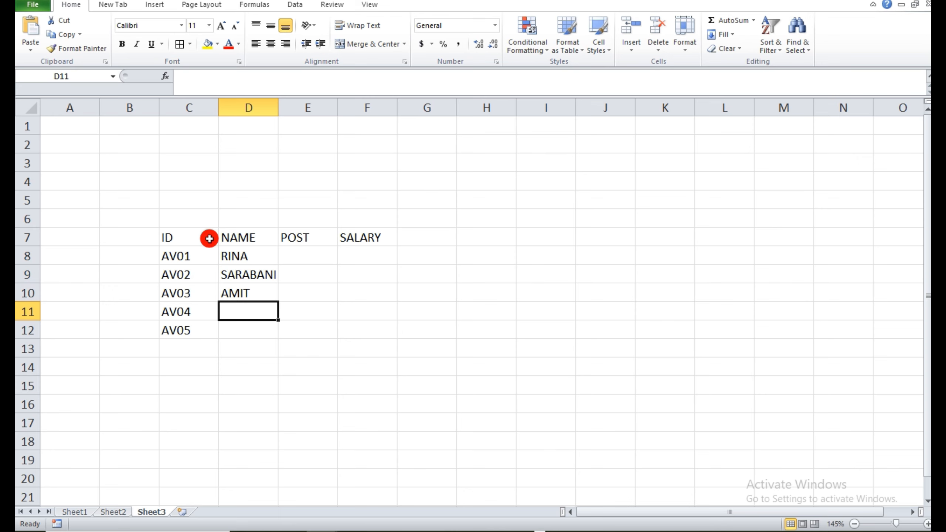
text(NAYAN)
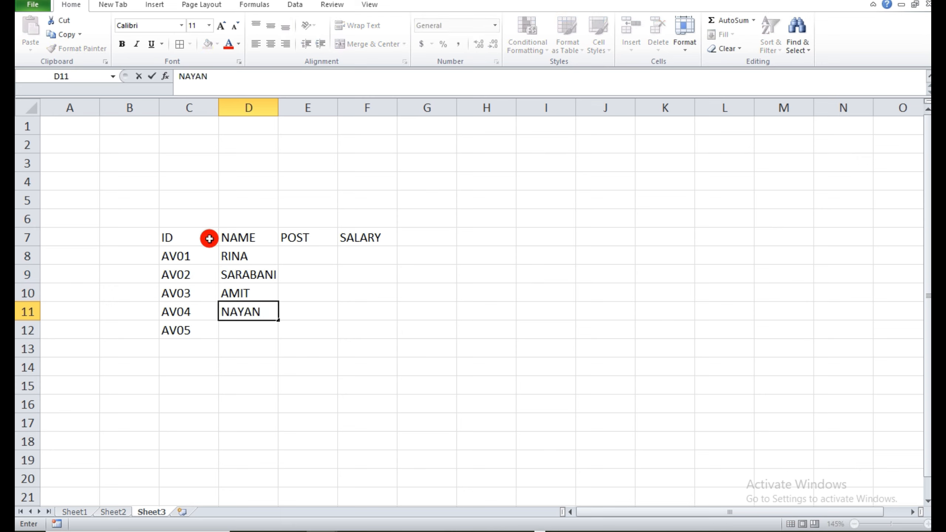
key(Return)
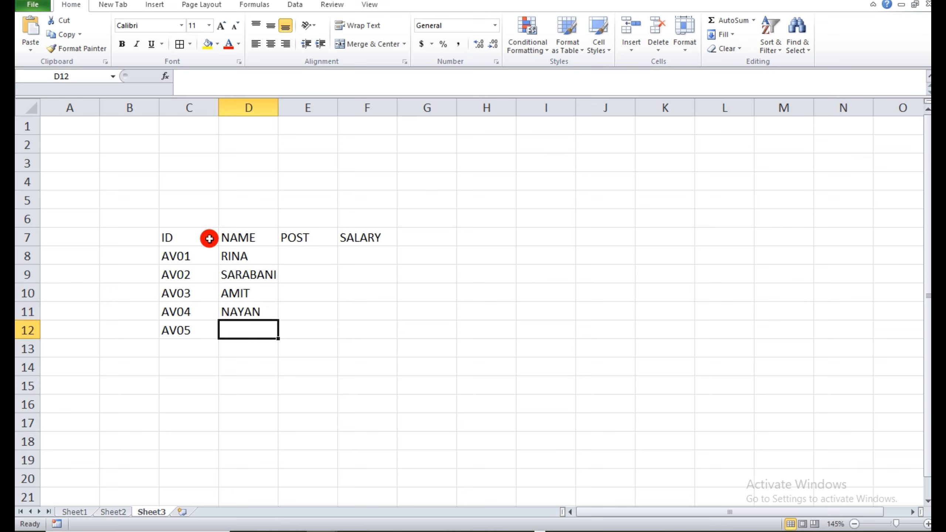
text(SONALI)
key(Tab)
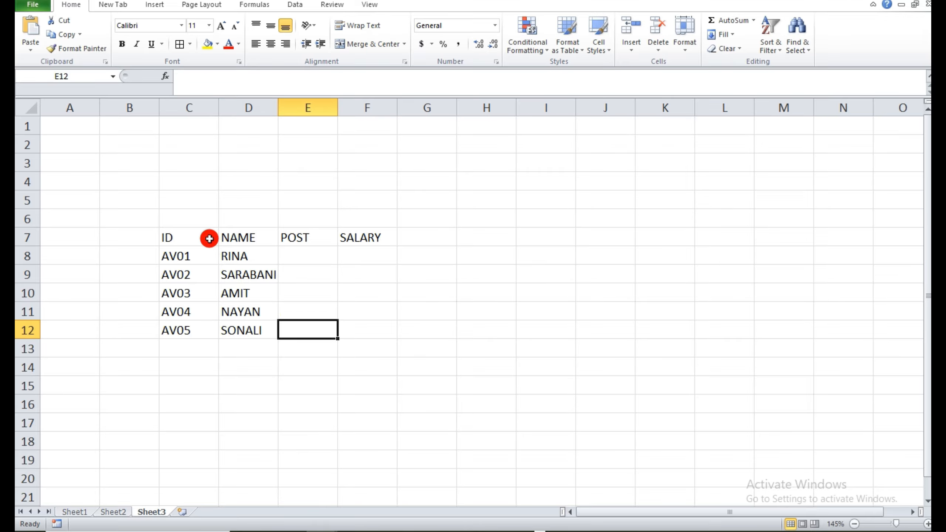
Fill the POST column in E8 to E12 with HR, GM, SALES, IT and ACC.
key(Up)
key(Up)
key(Up)
key(Up)
key(Up)
key(Down)
text(H)
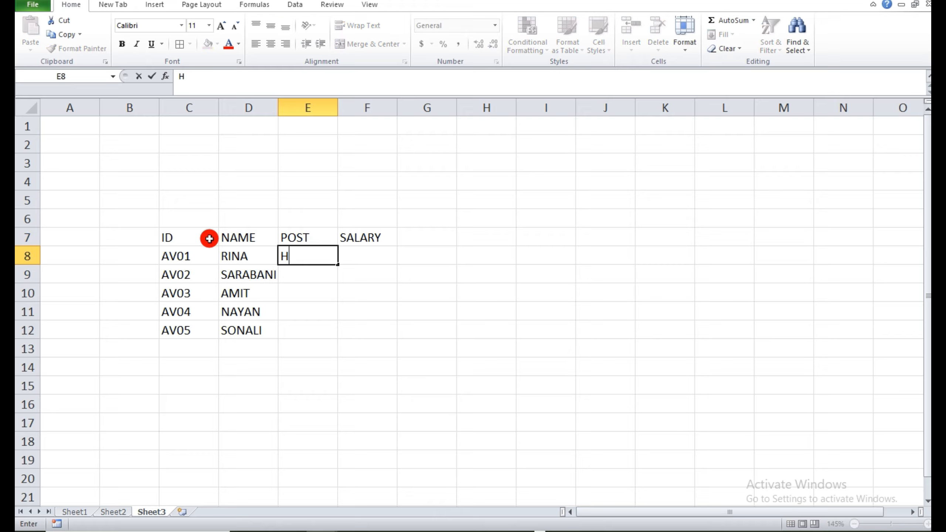
text(R)
key(Return)
text(GM)
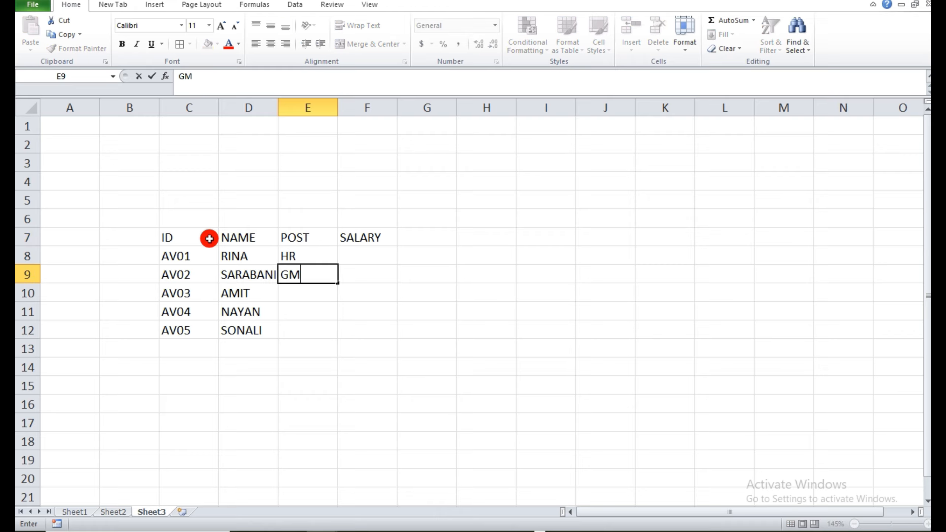
key(Return)
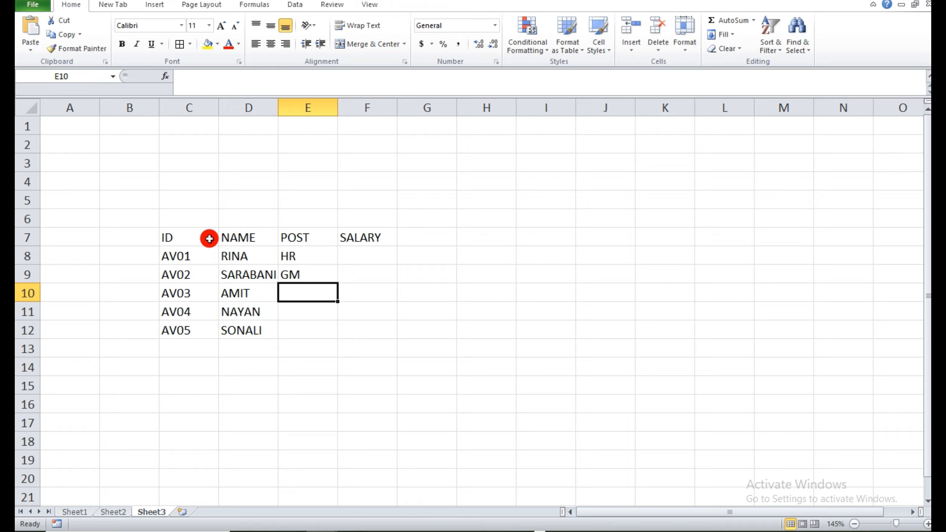
text(SALES)
key(Return)
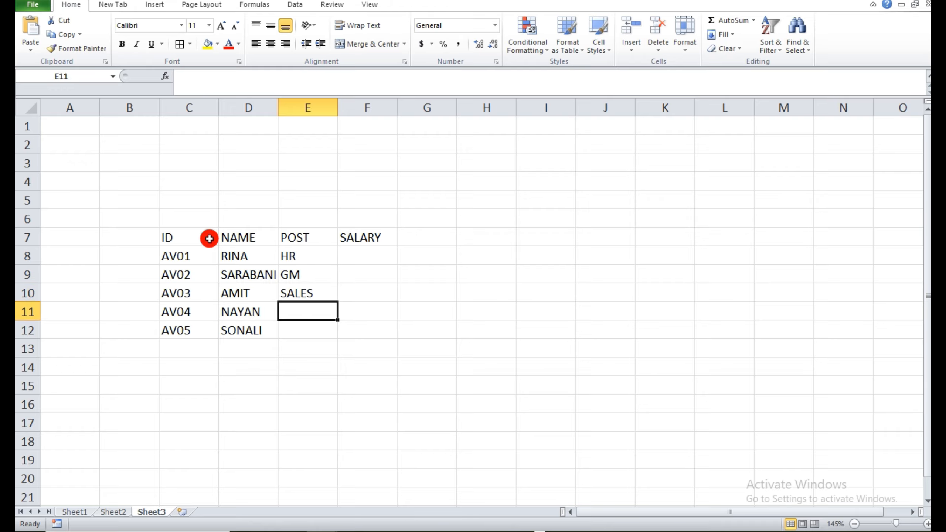
text(IT)
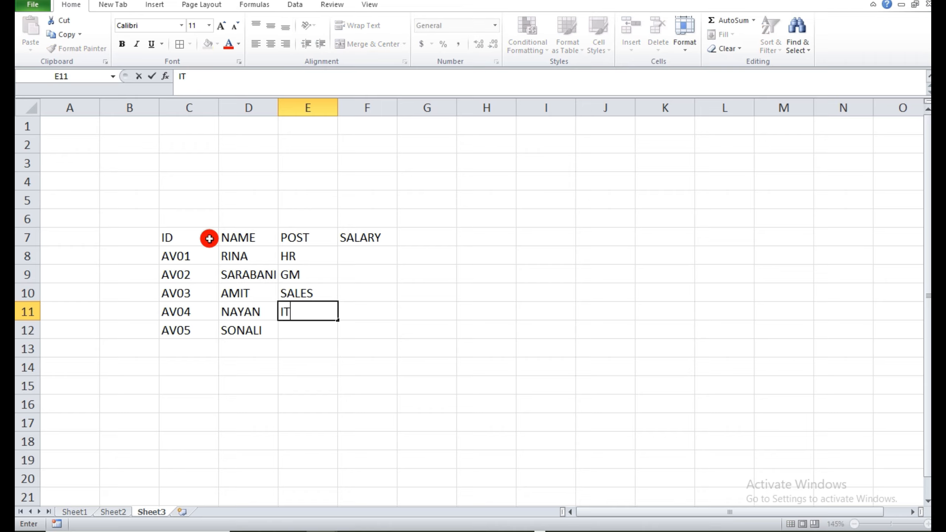
key(Return)
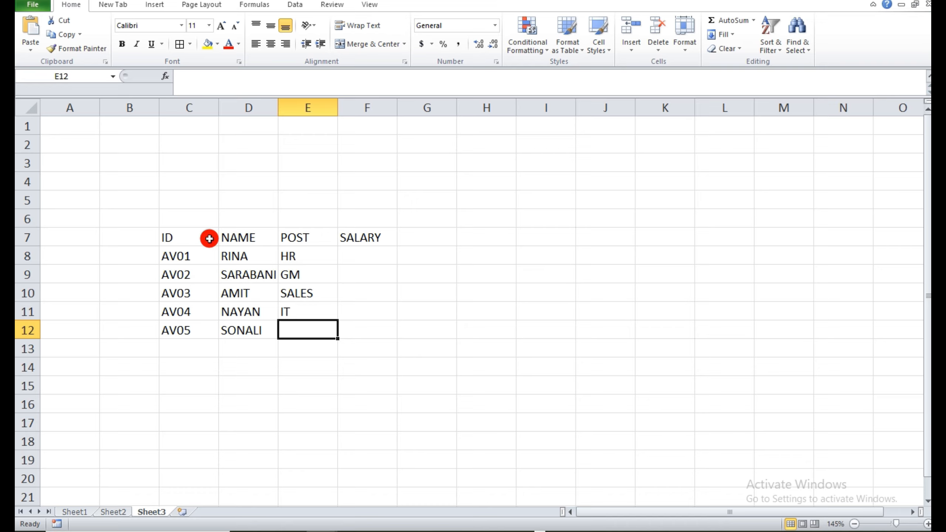
text(ACC)
key(Tab)
Fill the SALARY column in F8 to F12 with 35000, 60000, 15000, 20000 and 25000.
key(Up)
key(Up)
key(Up)
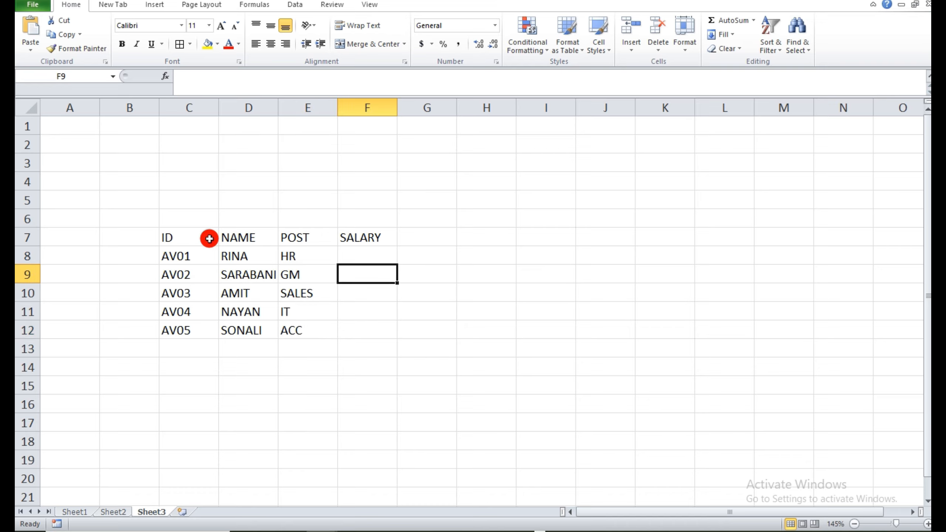
key(Up)
text(35000)
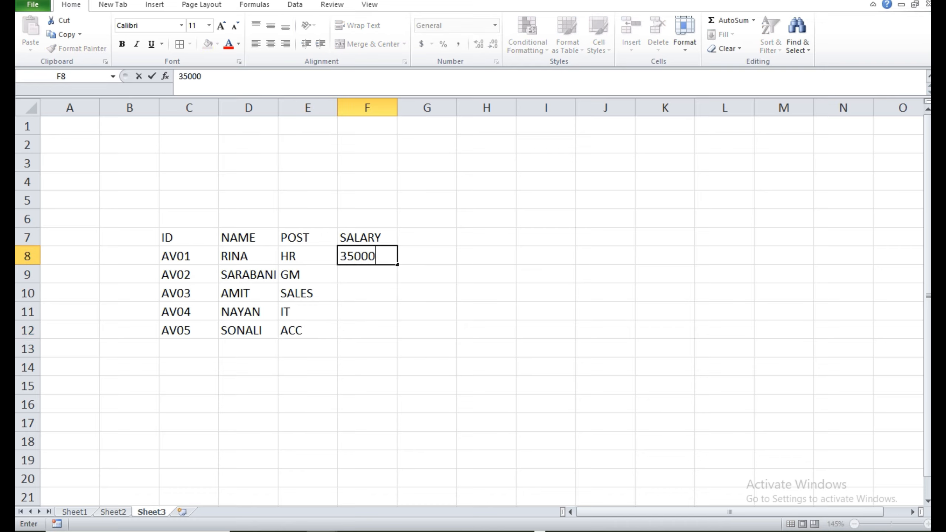
key(Return)
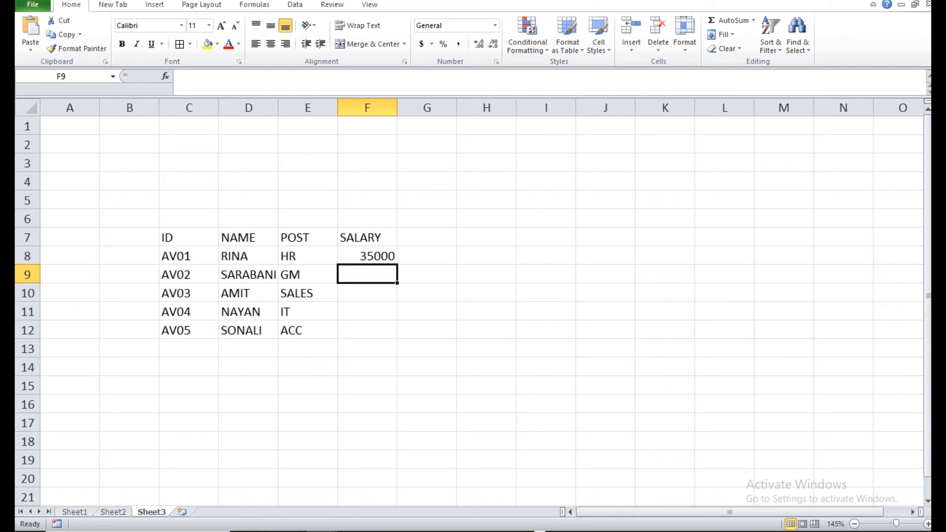
text(60000)
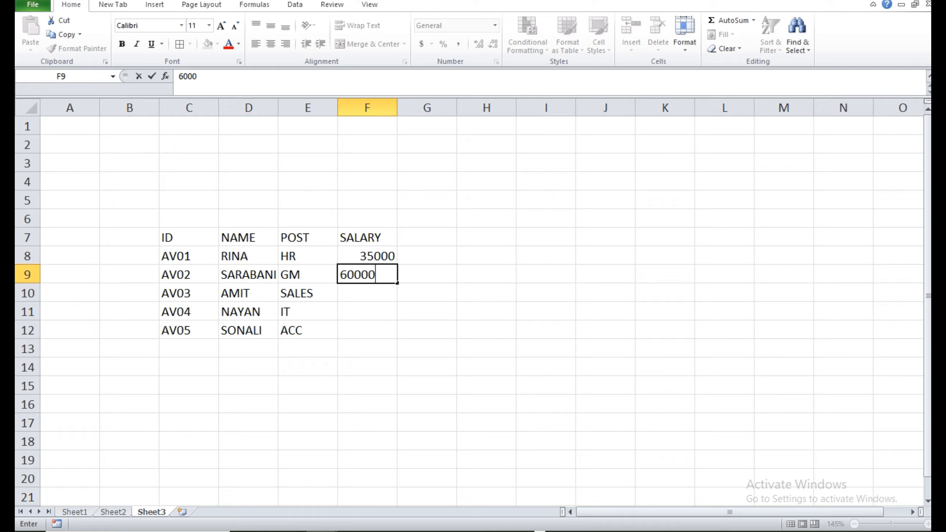
key(Return)
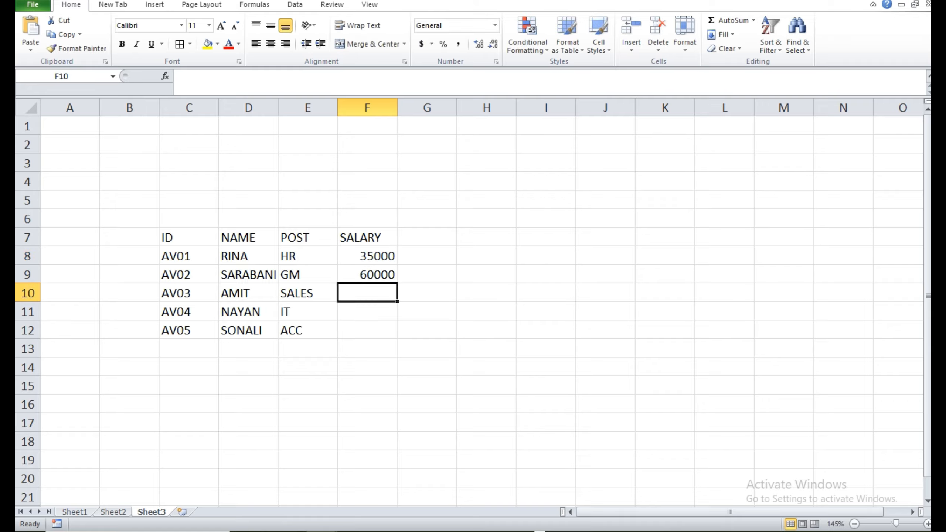
text(15000)
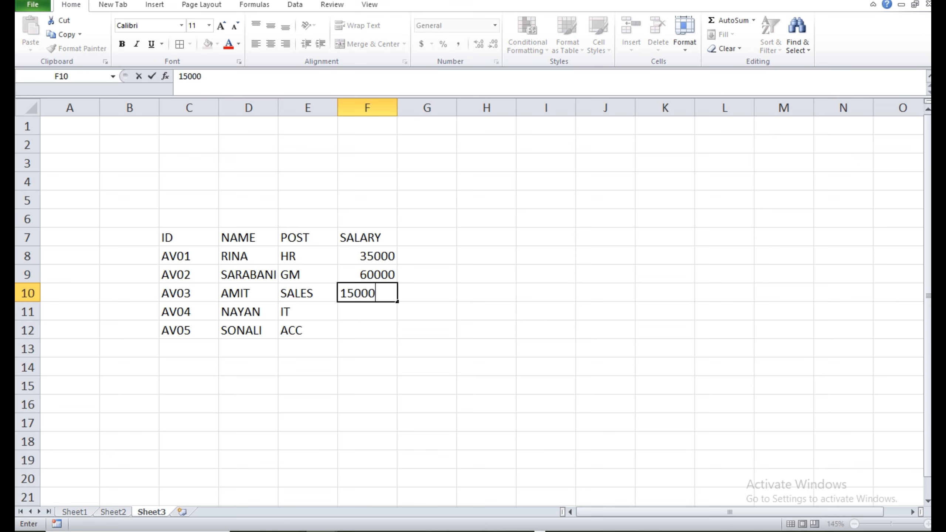
key(Return)
text(20000)
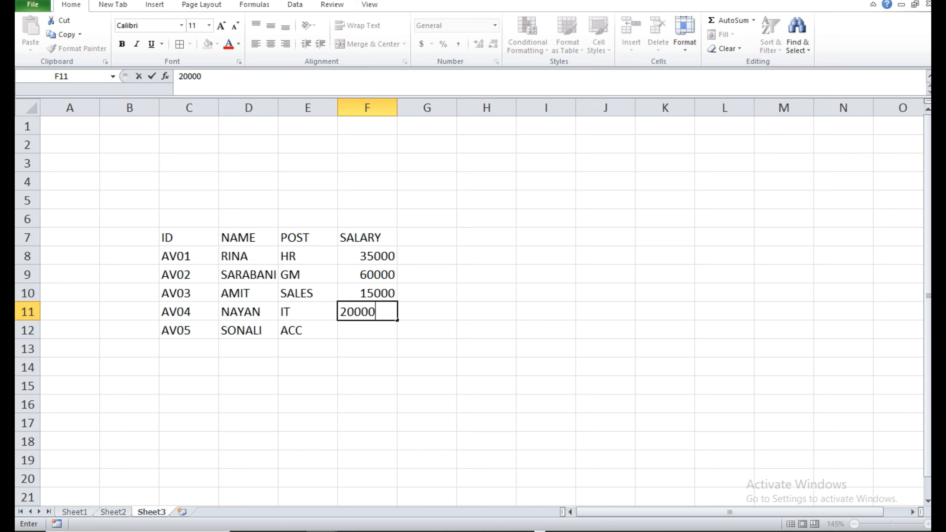
key(Return)
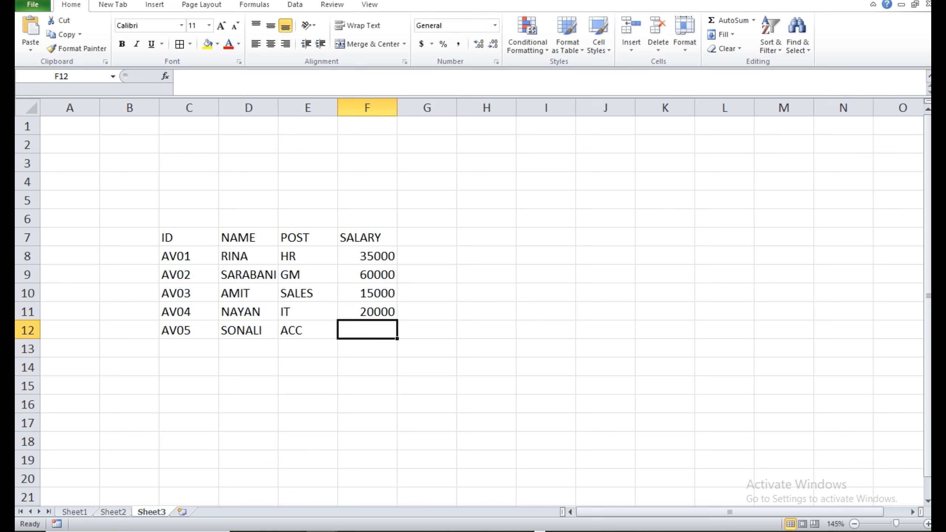
text(25000)
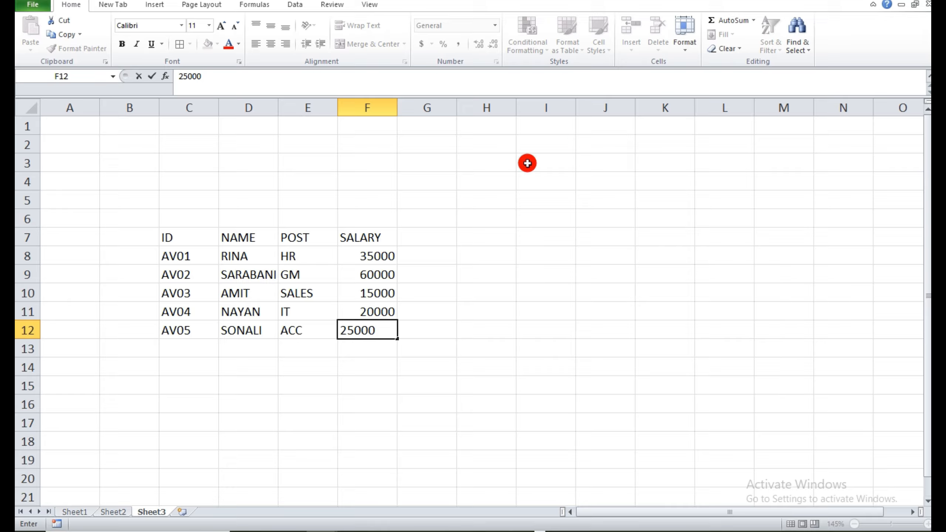
click(353, 387)
Enter the lookup headers ID in D14 and SALARY in E14 below the employee table.
click(259, 374)
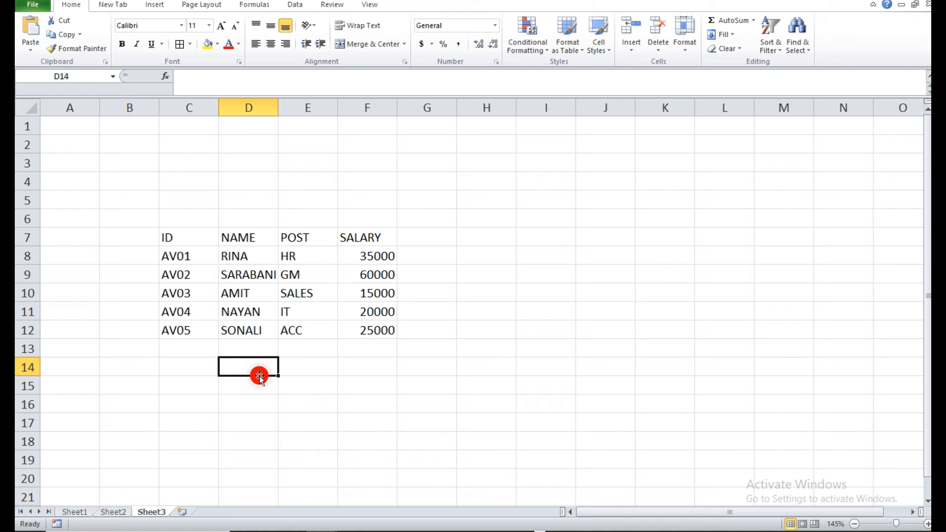
text(ID)
key(Tab)
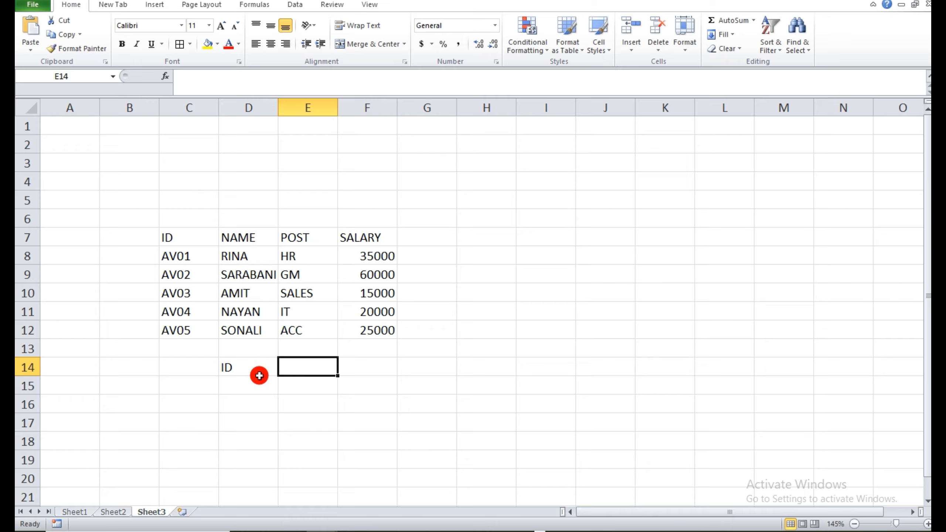
text(SALARY)
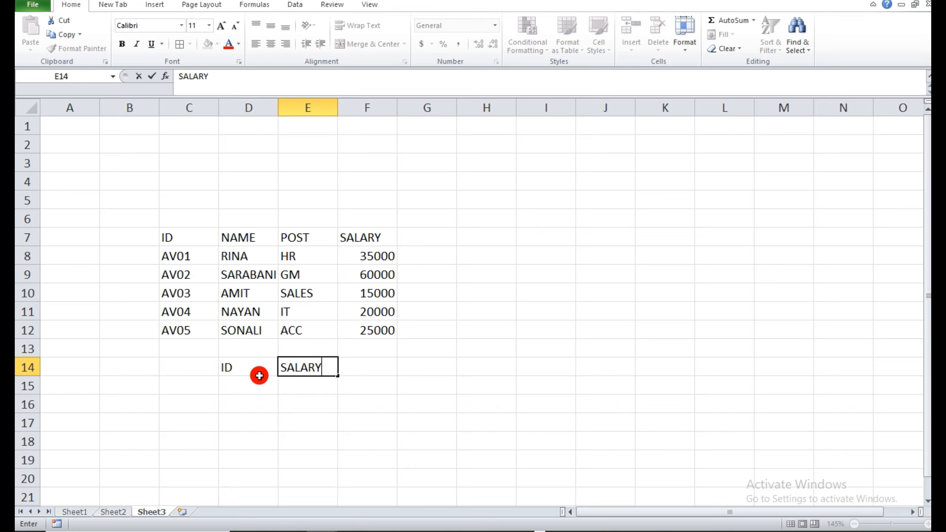
click(274, 421)
Enter the formula =LOOKUP(D15,C8:F12) in cell E15 under the SALARY header.
click(241, 383)
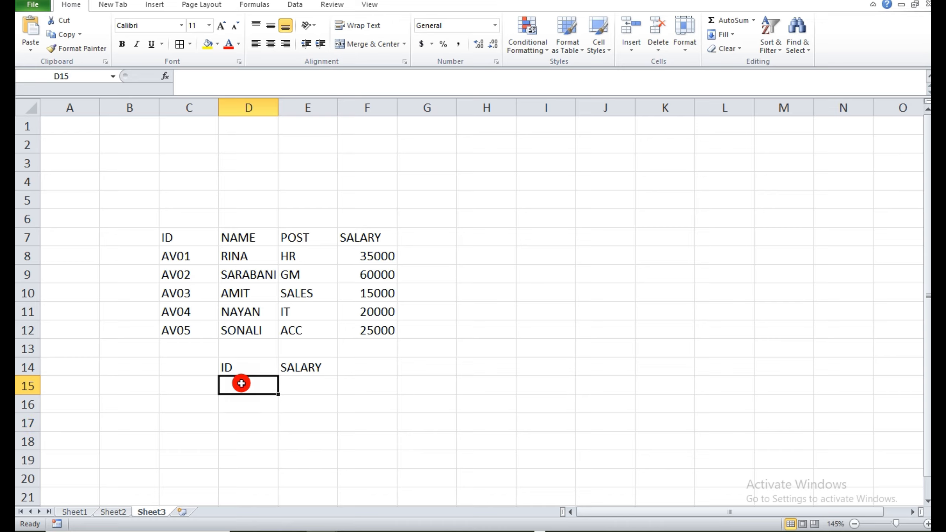
click(286, 391)
text(=)
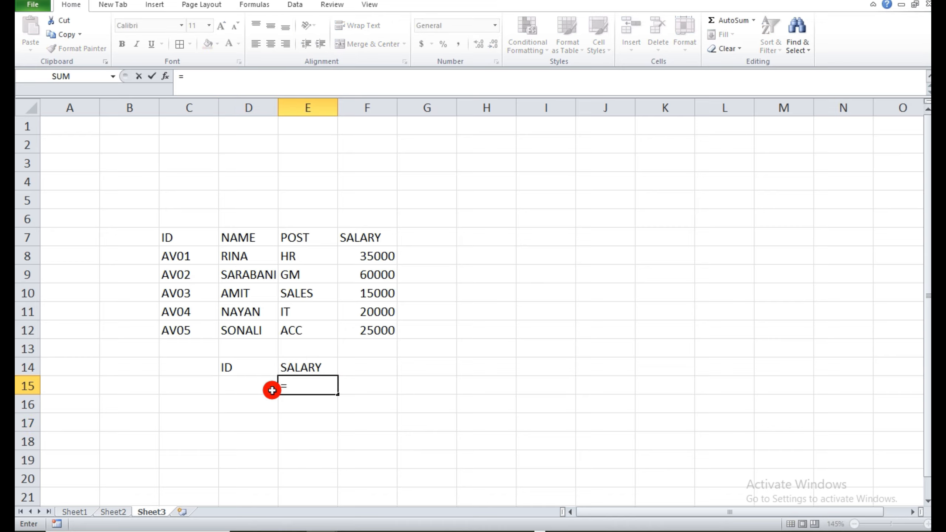
text(LOO)
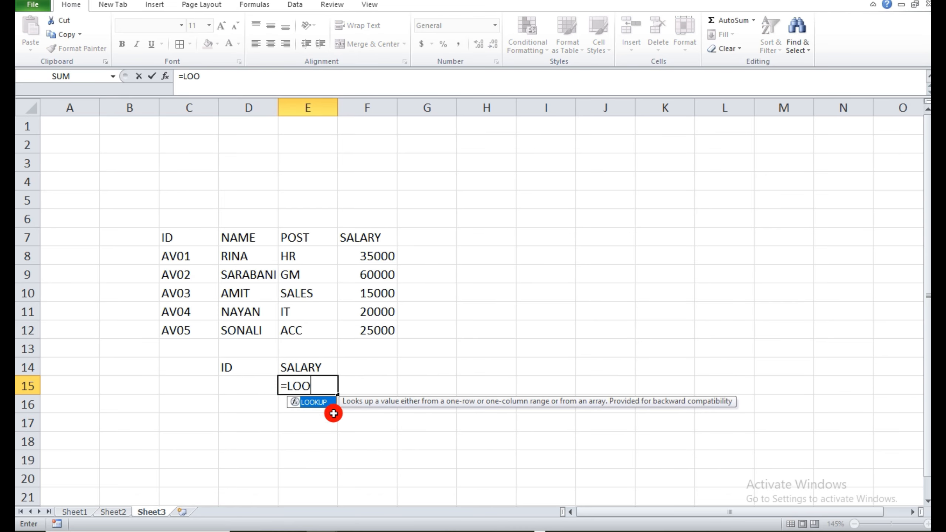
double_click(328, 404)
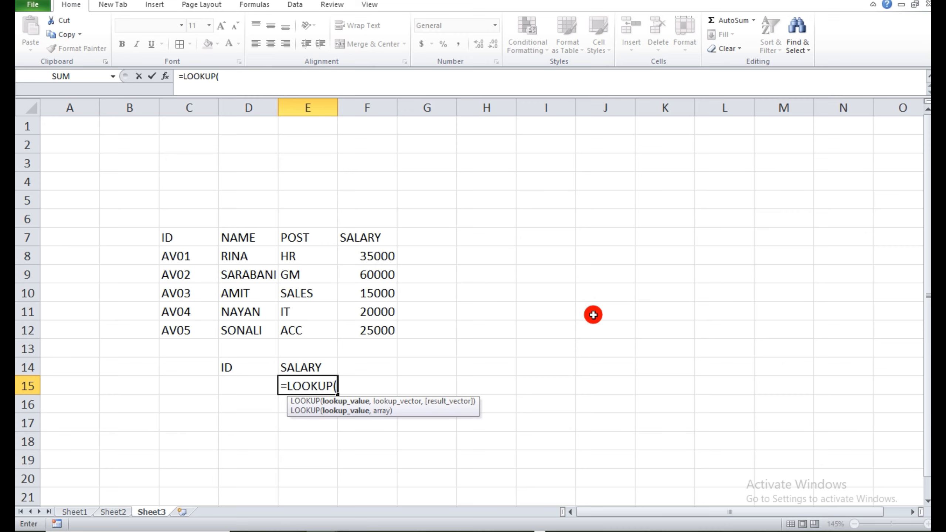
click(238, 386)
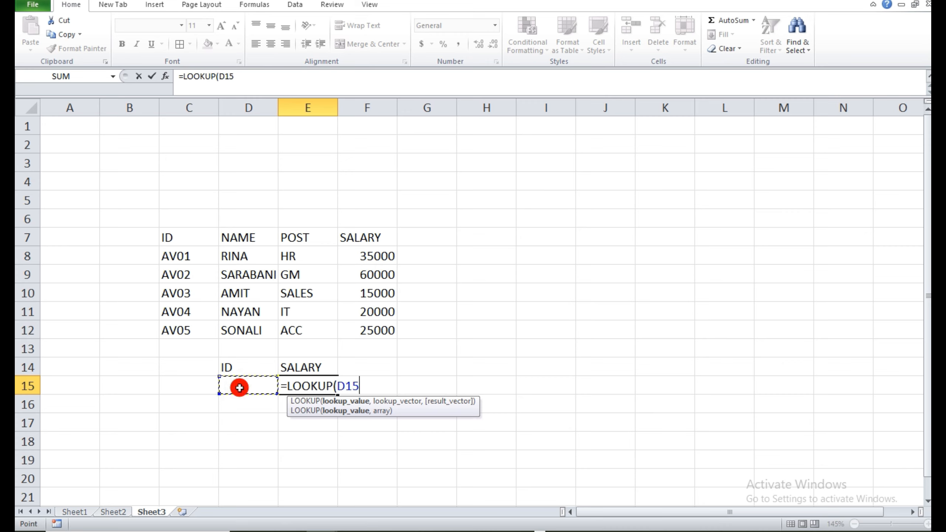
text(,)
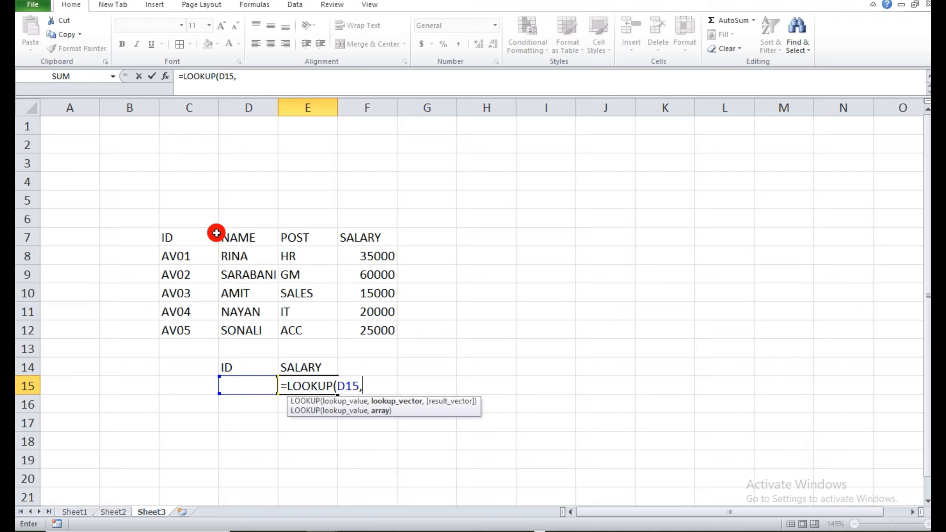
drag(183, 254, 376, 325)
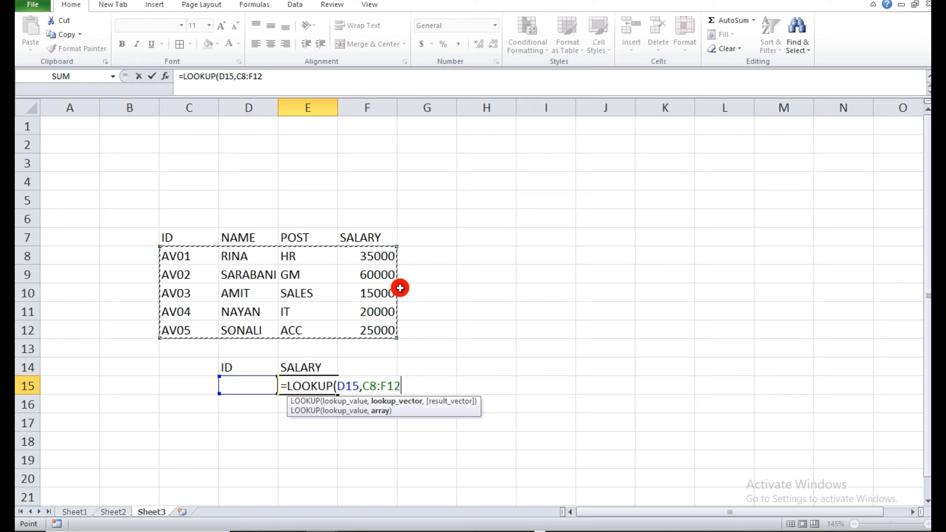
text())
key(Return)
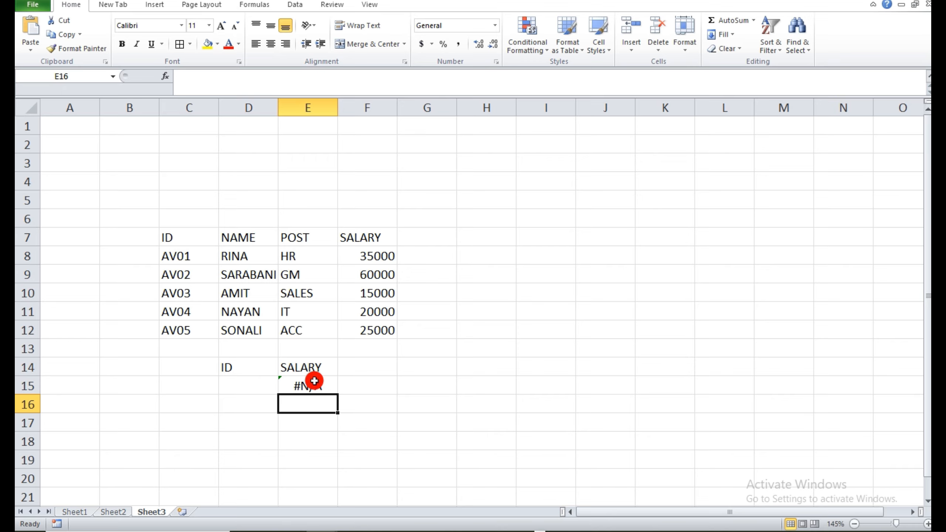
Enter AV04 as the lookup ID in cell D15.
click(262, 382)
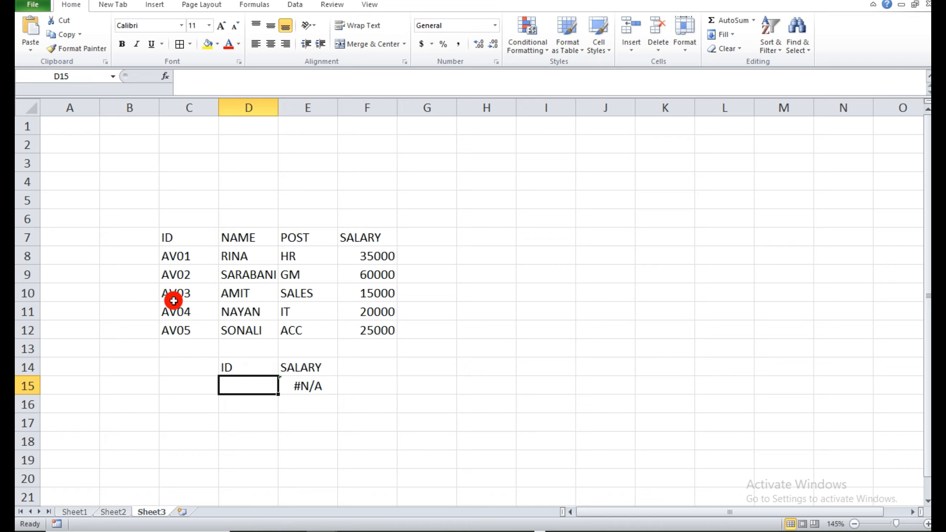
text(AV04)
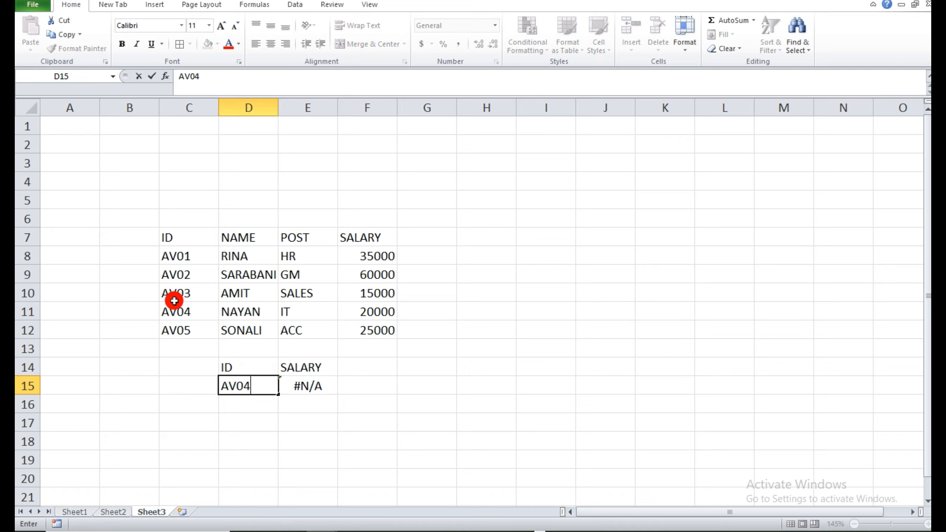
key(Return)
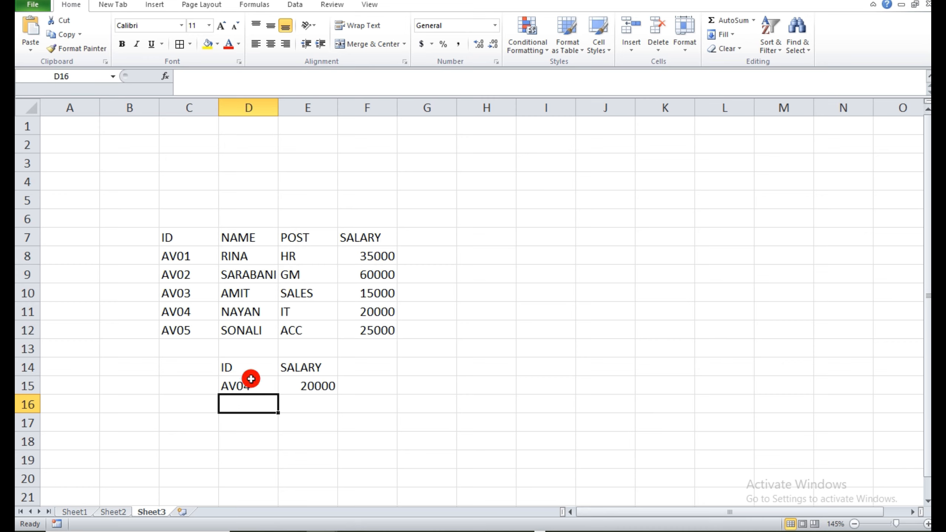
click(380, 434)
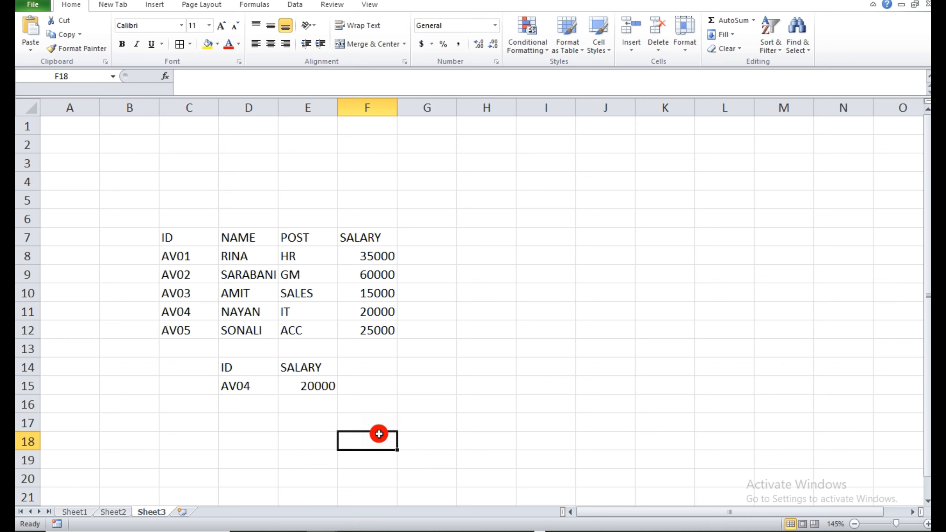
Check the next formula in the list on Sheet1, and return to Sheet3 at cell I9.
click(76, 512)
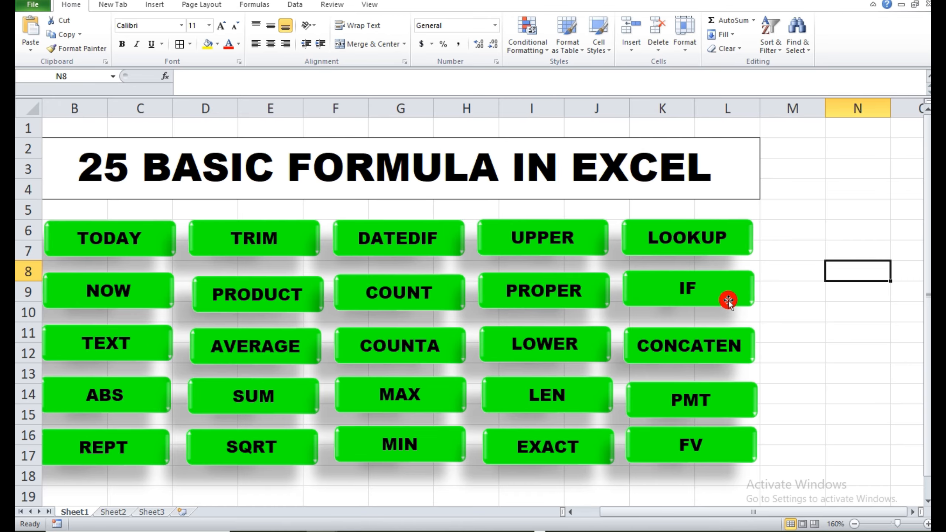
click(153, 512)
click(570, 280)
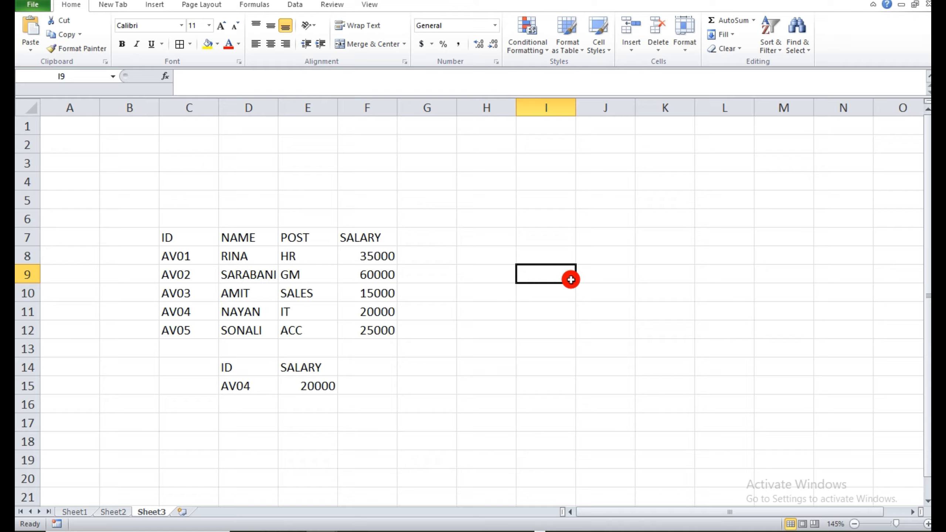
Enter the condition note "100< GOOD" in cell J6.
click(589, 220)
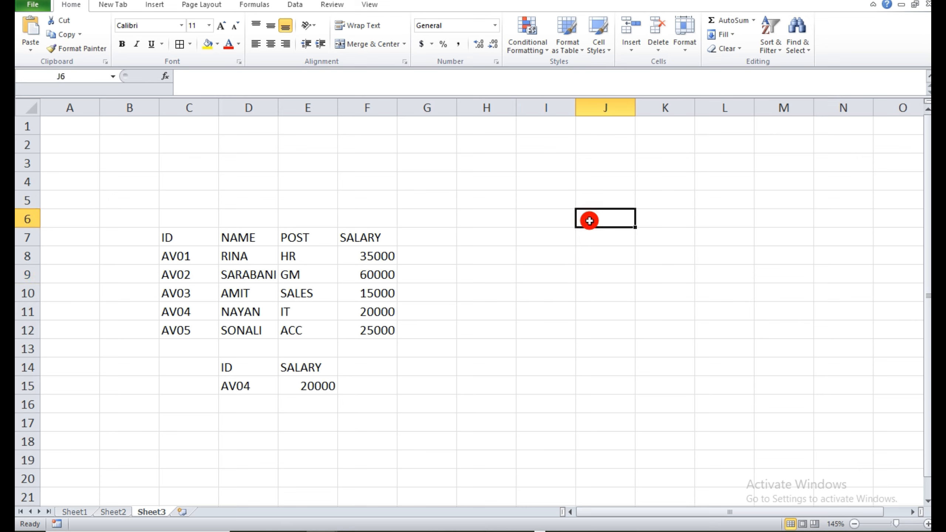
text(100)
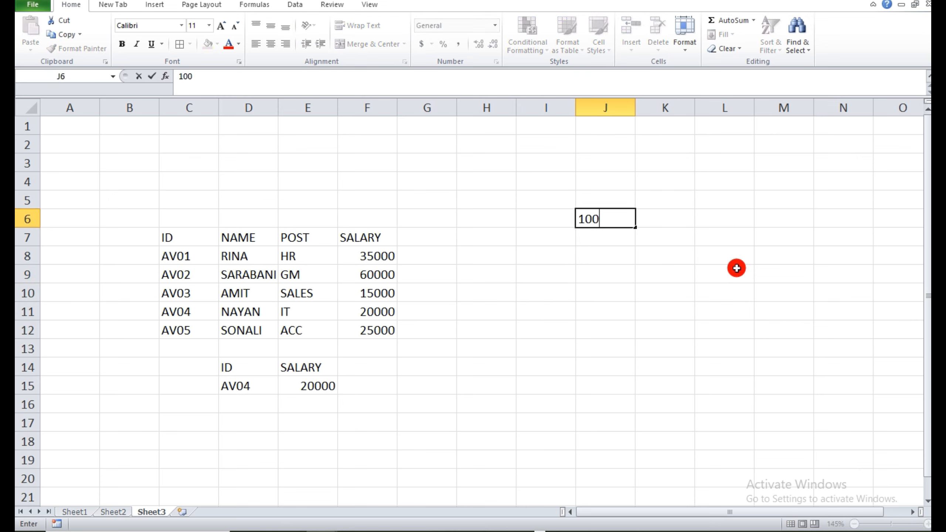
text(< B)
key(BackSpace)
text(GOOD)
key(Return)
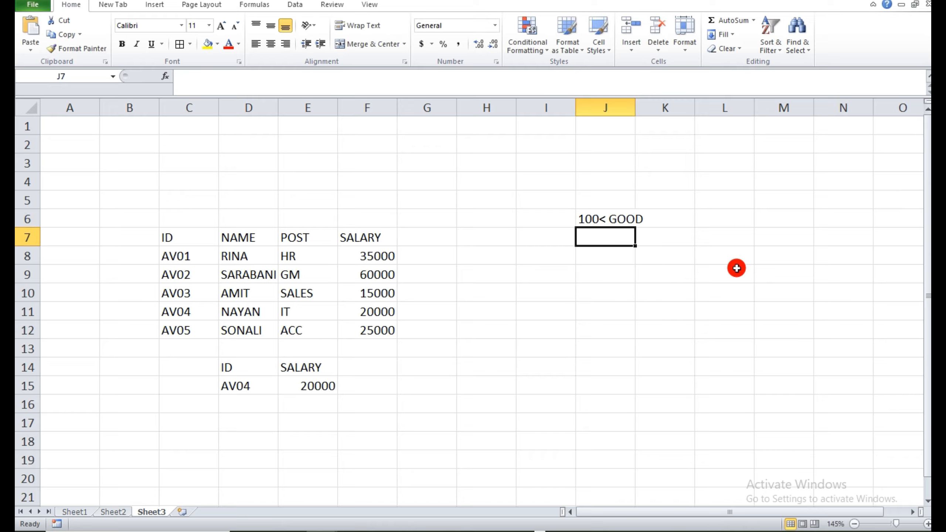
Enter the condition note "100> BAD" in cell J7.
text(100)
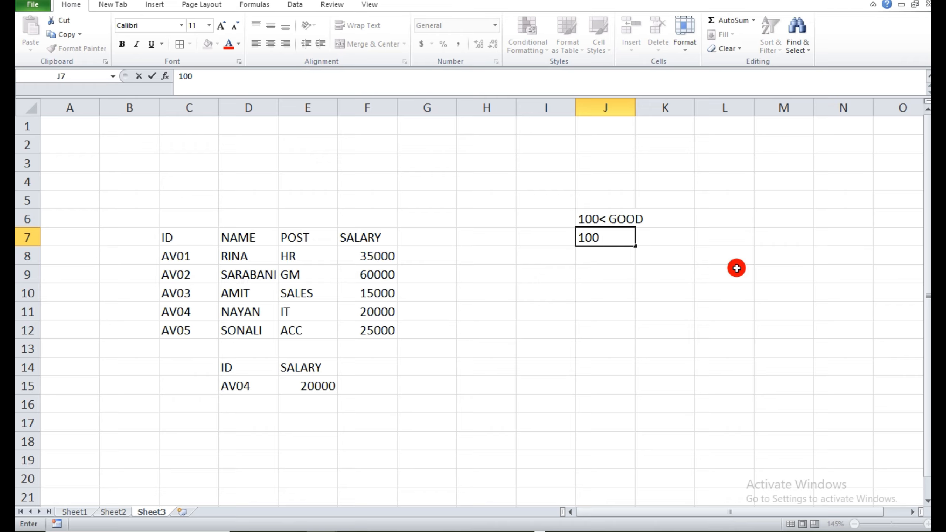
text(> BAD)
click(600, 333)
click(609, 276)
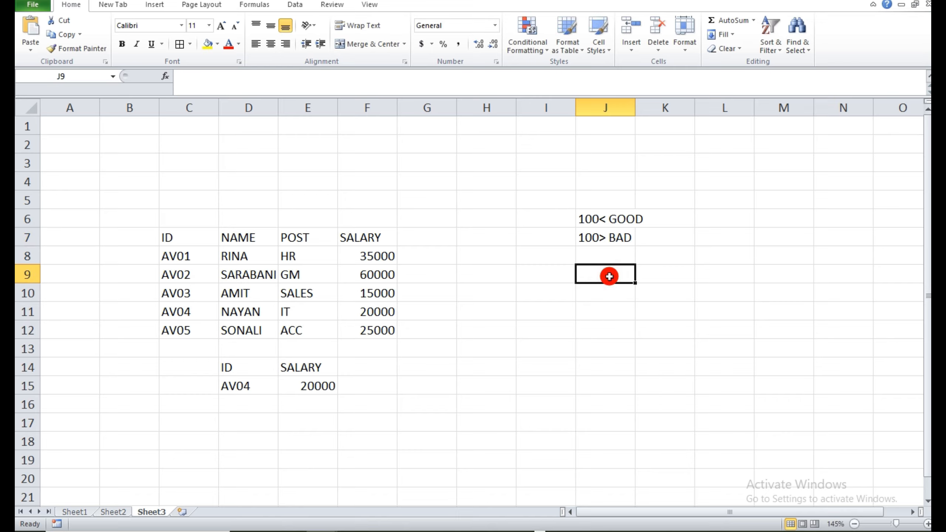
text(=)
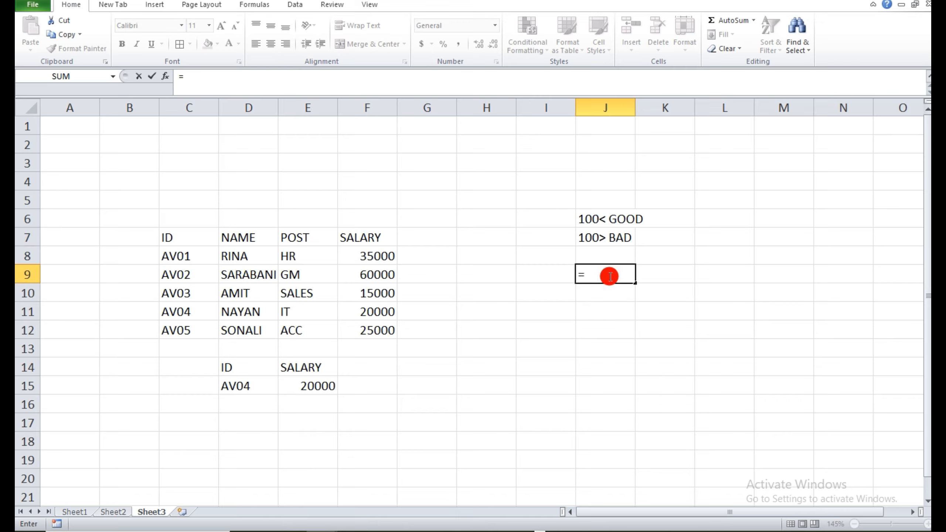
key(Escape)
Enter the value 100 in cell L9.
click(704, 274)
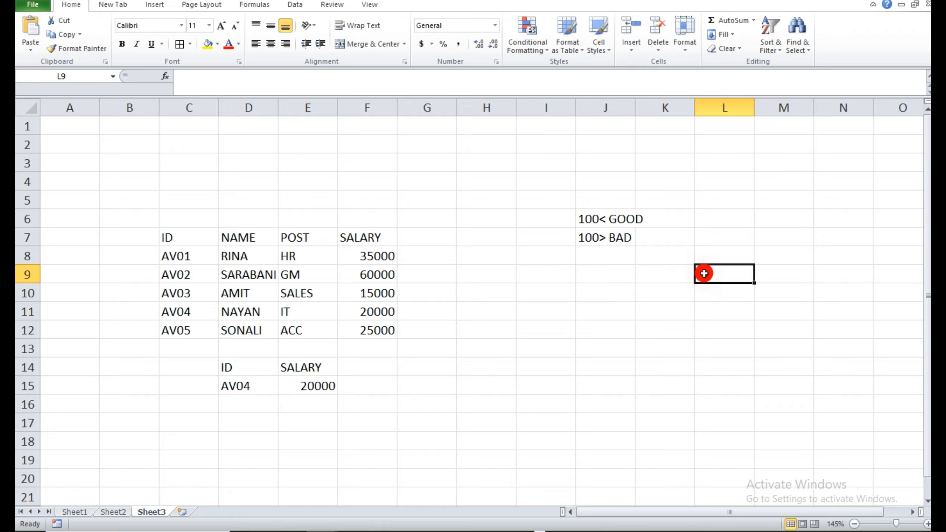
text(100)
key(Return)
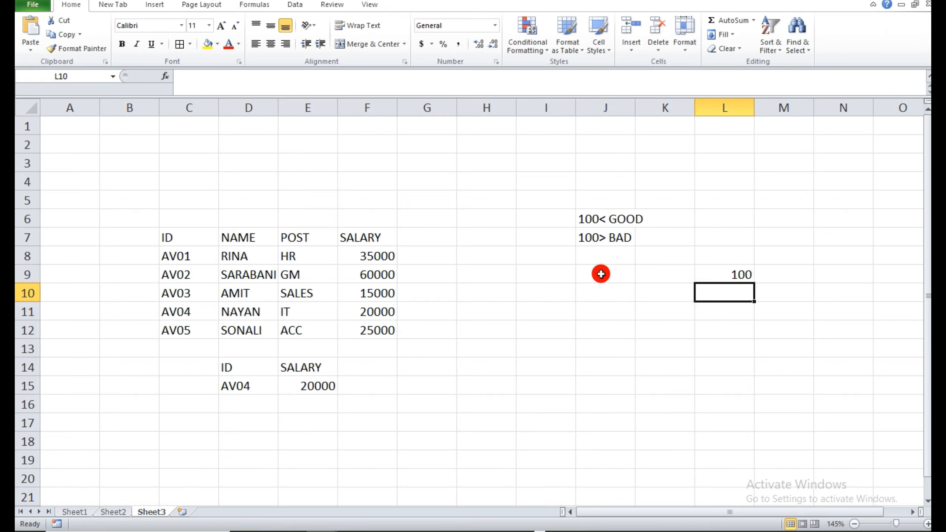
click(601, 274)
text(=IF()
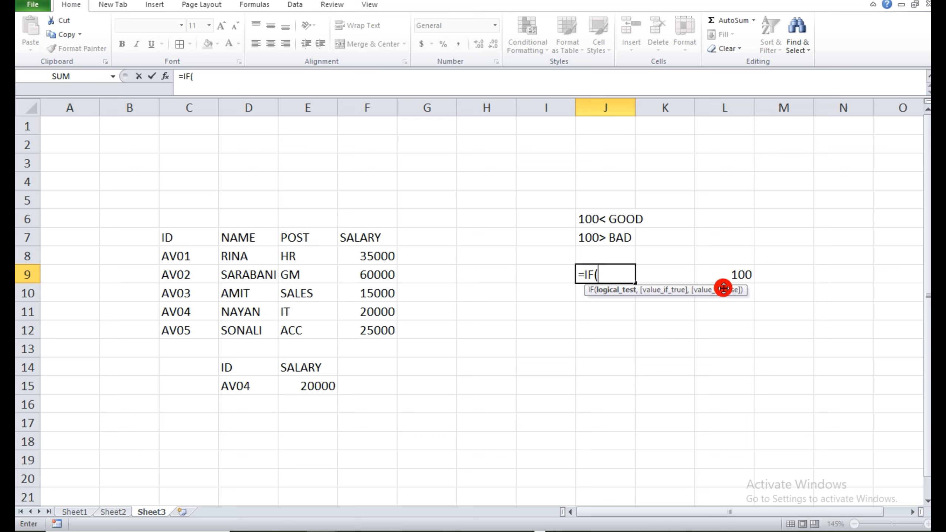
click(729, 274)
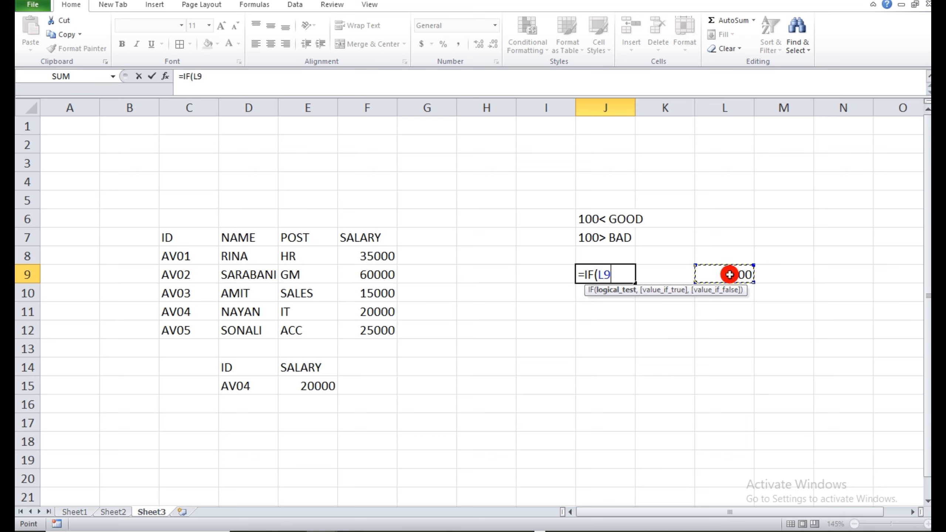
key(BackSpace)
key(BackSpace)
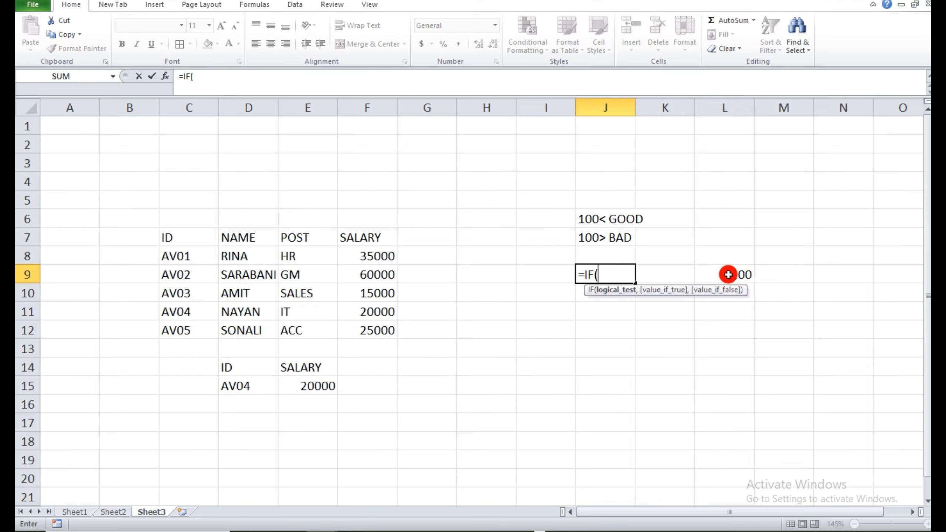
key(BackSpace)
key(BackSpace)
key(BackSpace)
key(BackSpace)
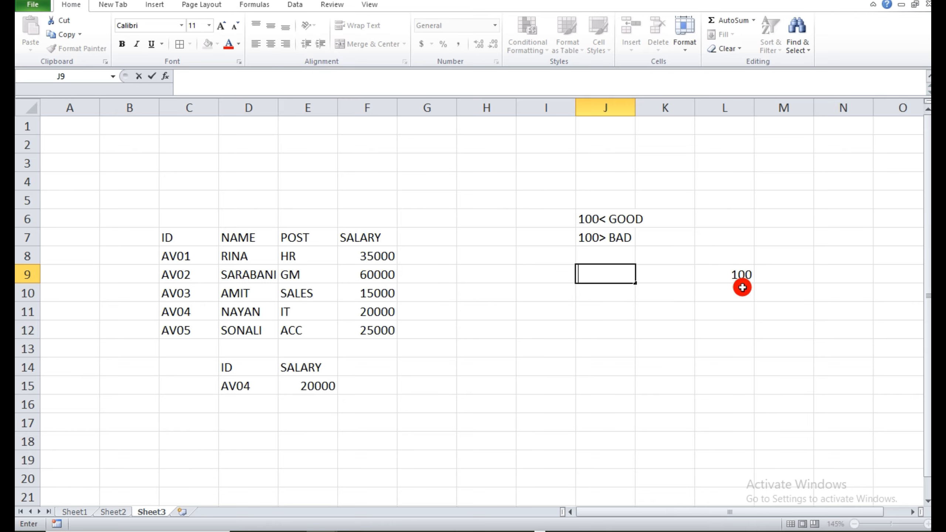
Enter the test value 50 in cell L8 and the formula =IF(L8>=100,"GOOD","BAD") in cell J9.
click(740, 257)
text(50)
click(609, 277)
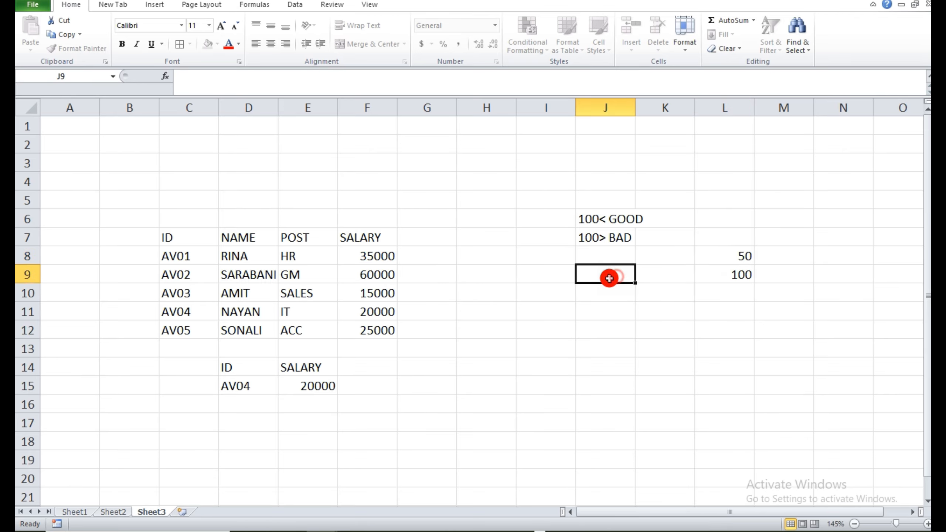
text(=IF()
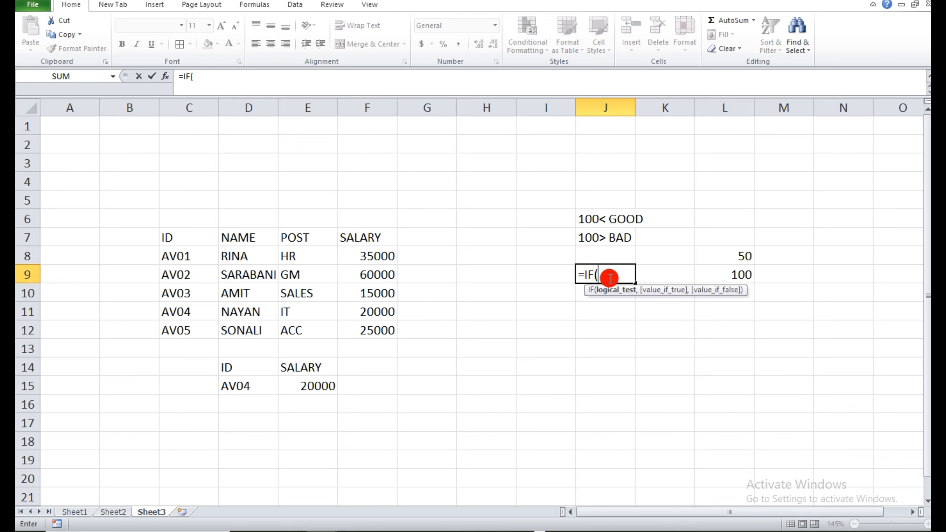
click(710, 257)
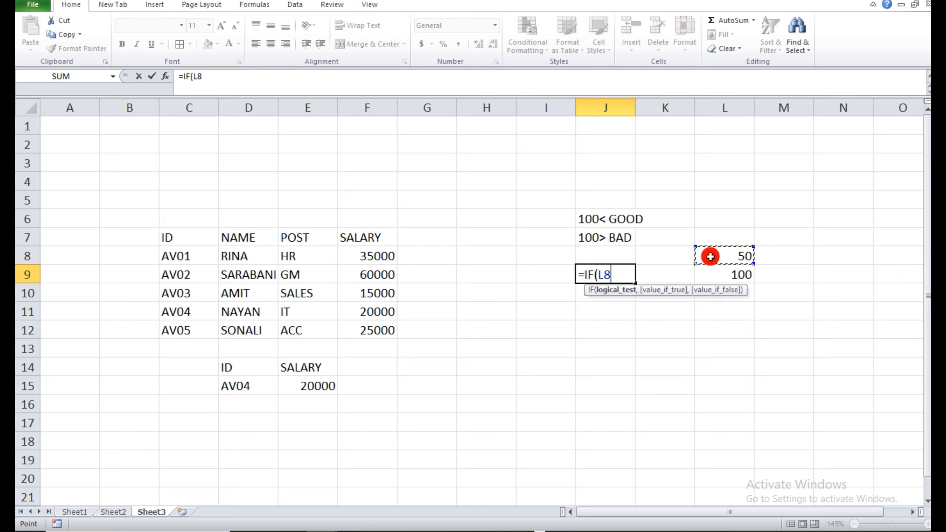
text(>=100)
text(,)
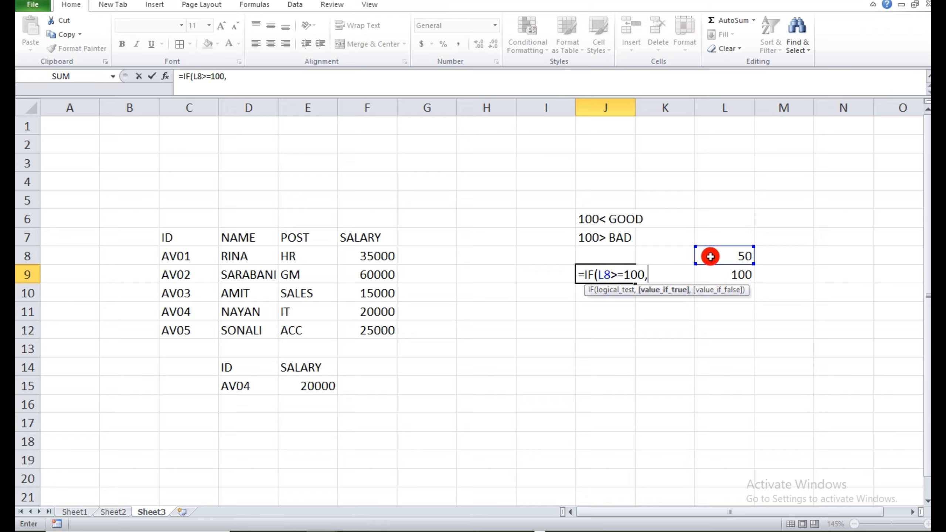
text("GOOD)
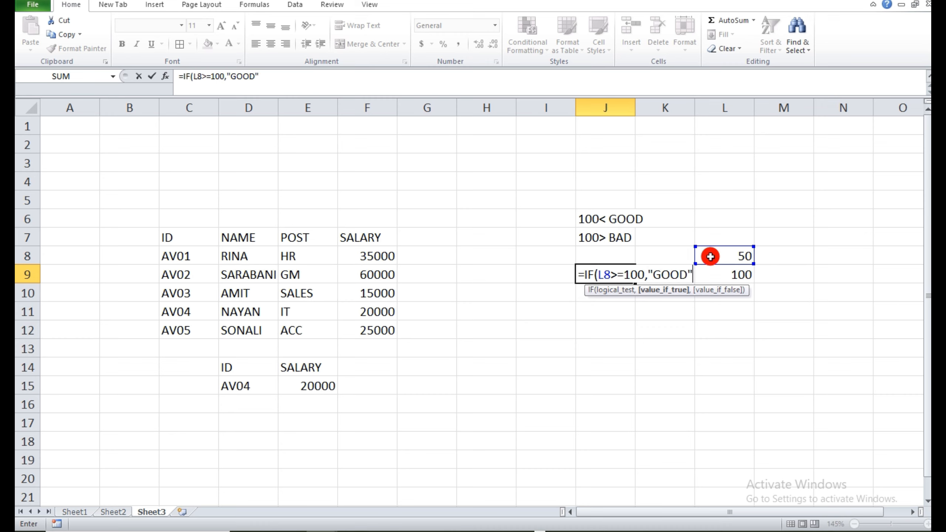
text(",)
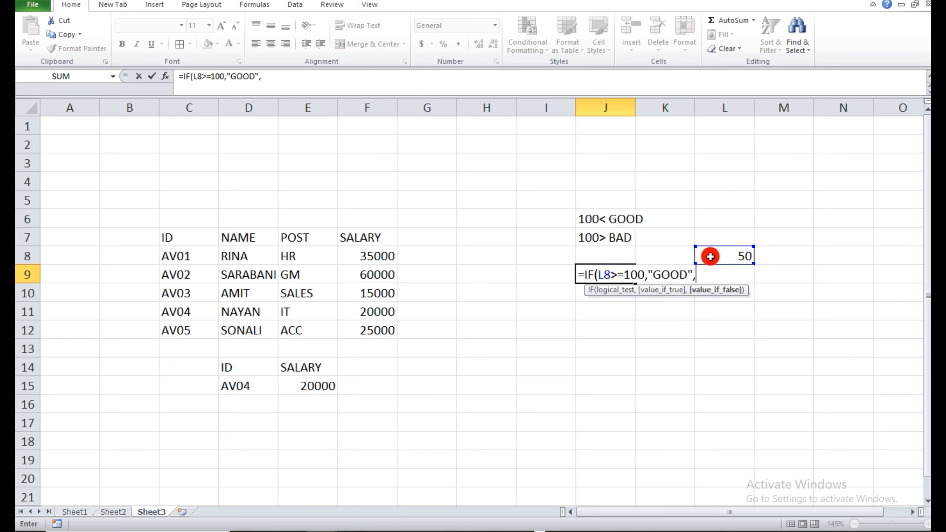
text("BAD"))
key(Return)
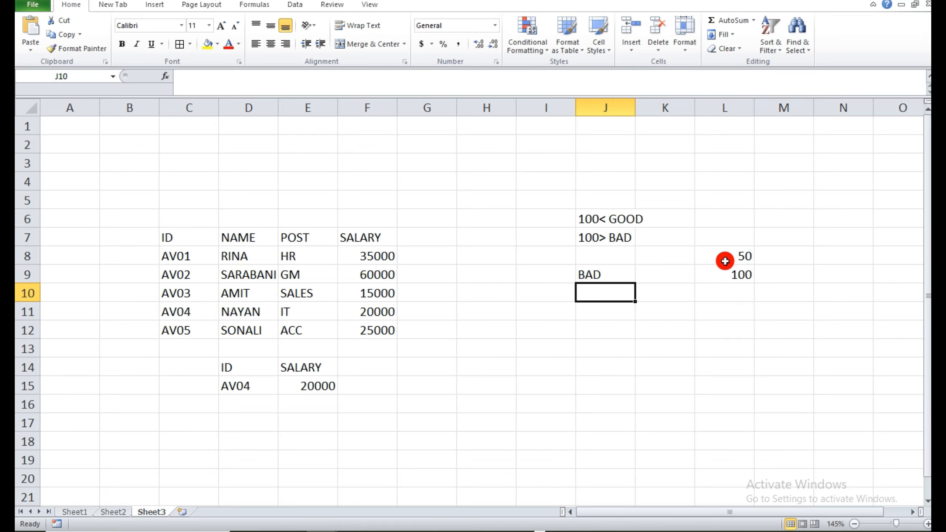
Test the IF formula by changing L8 first to 105 and then to 60.
click(736, 258)
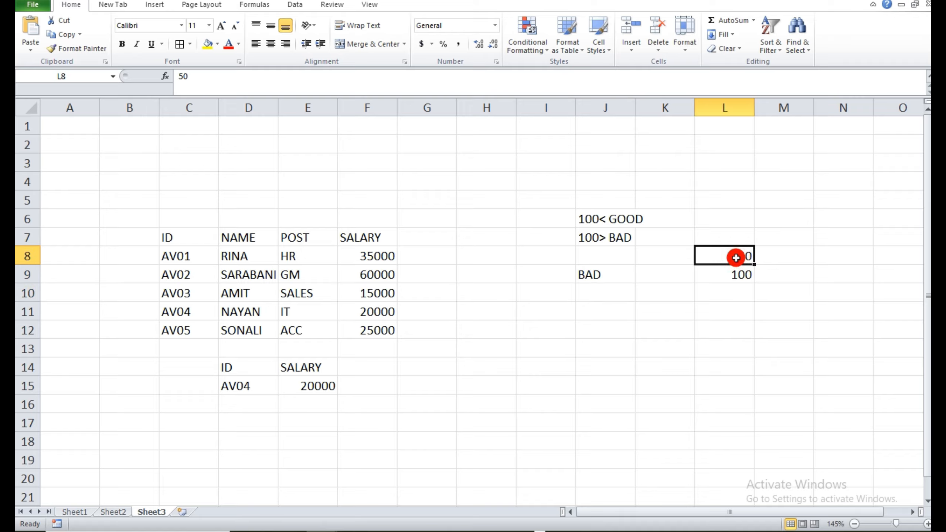
text(1)
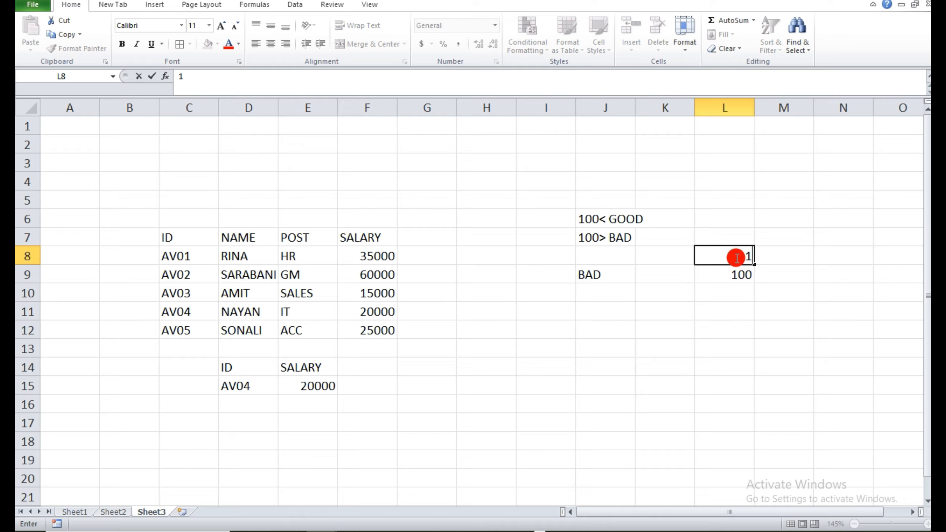
text(05)
key(Return)
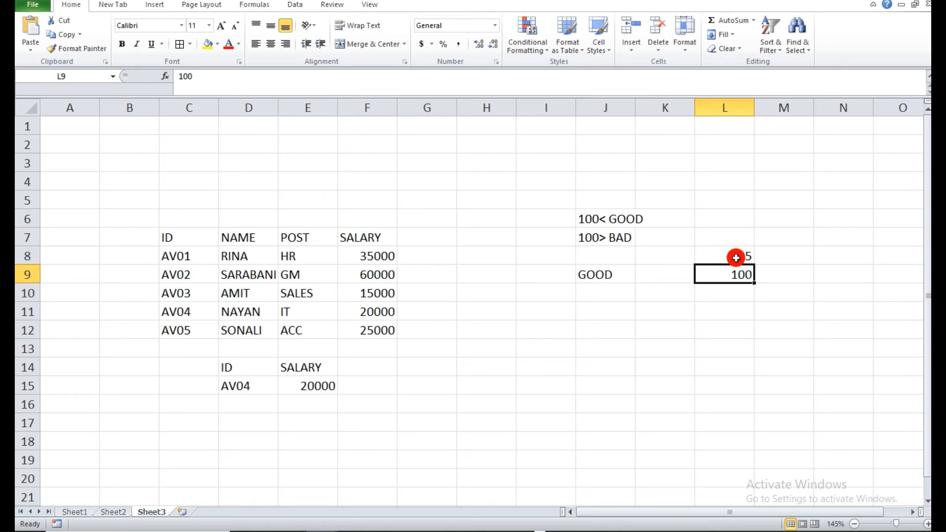
click(735, 258)
text(80)
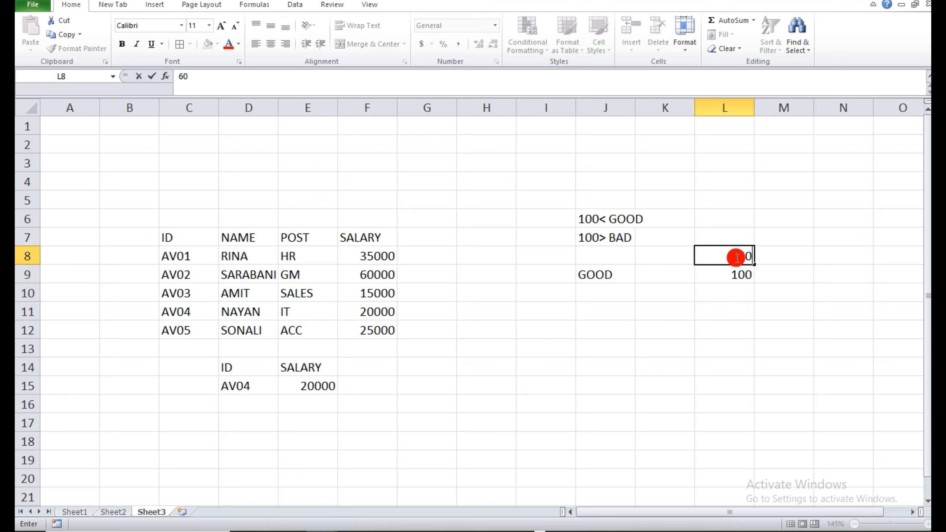
key(Return)
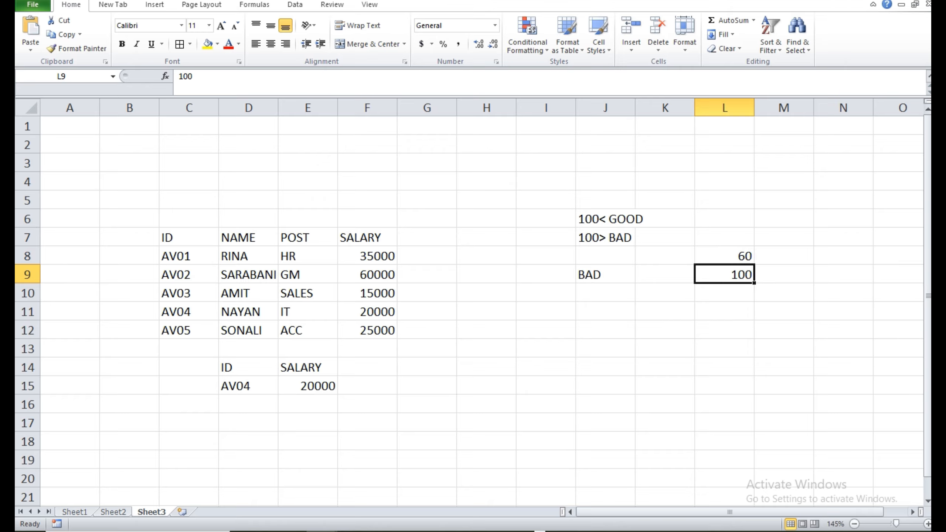
Check the next formula in the list on Sheet1, and return to Sheet3 at cell G17.
click(76, 513)
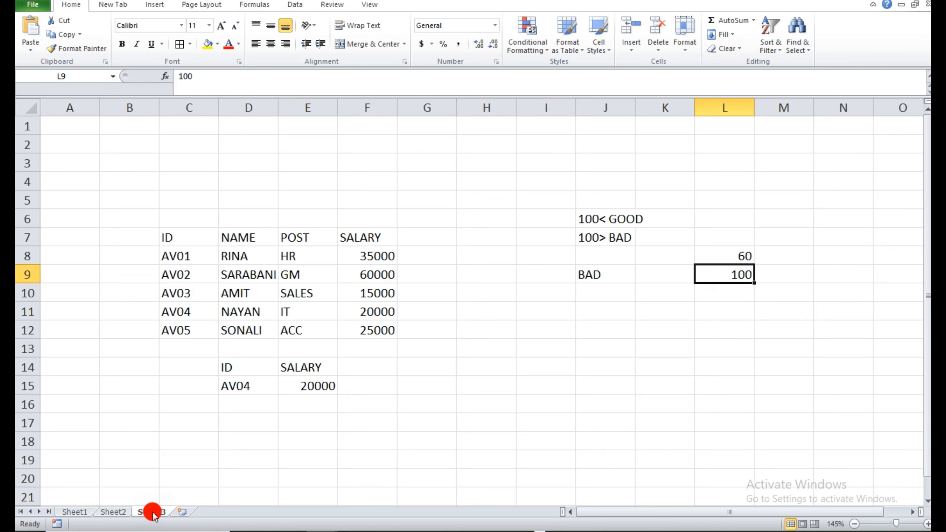
click(151, 513)
click(436, 430)
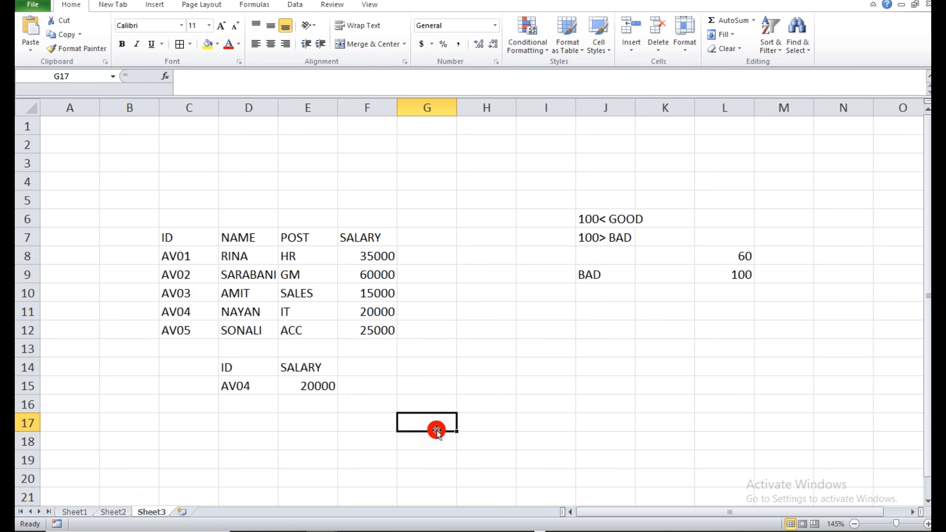
Enter the words I, AM, GOOD and BOY in separate cells from G17 to J17.
text(I)
key(Tab)
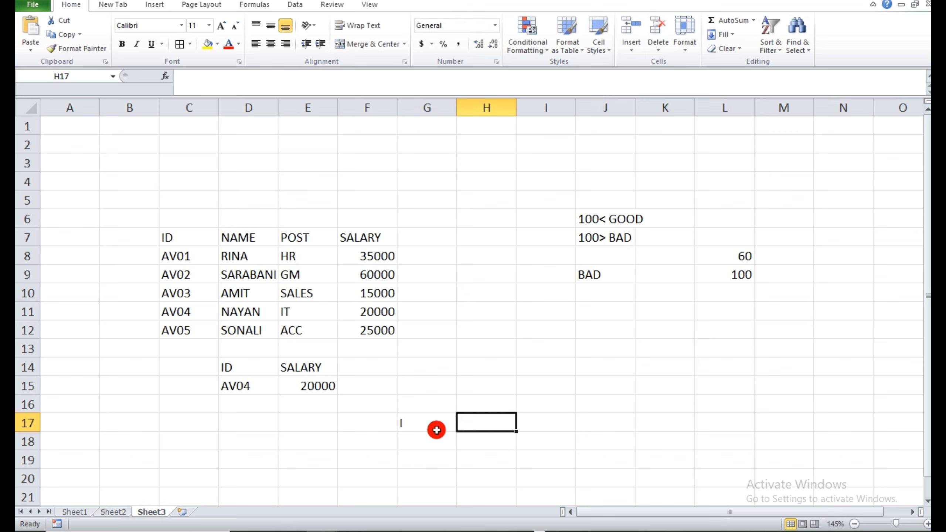
text(AM)
key(Tab)
text(GOOD)
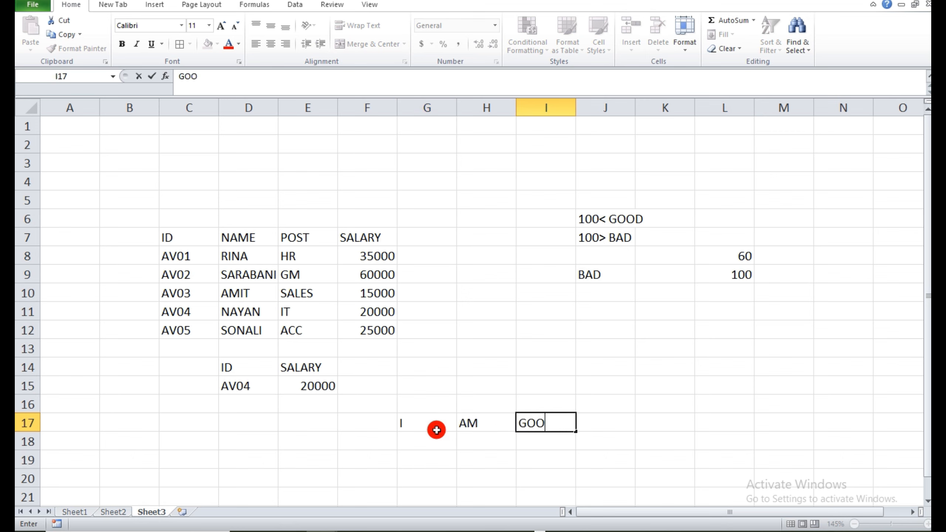
click(610, 421)
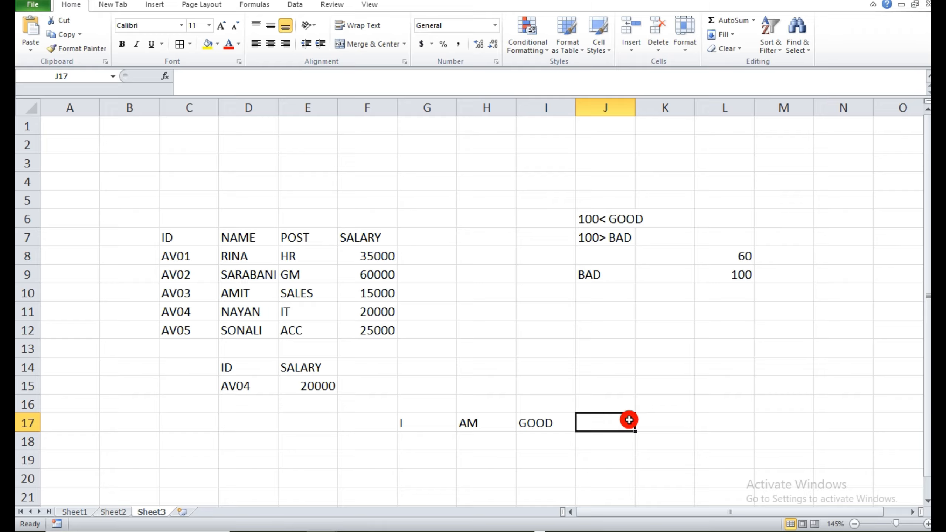
text(BOY)
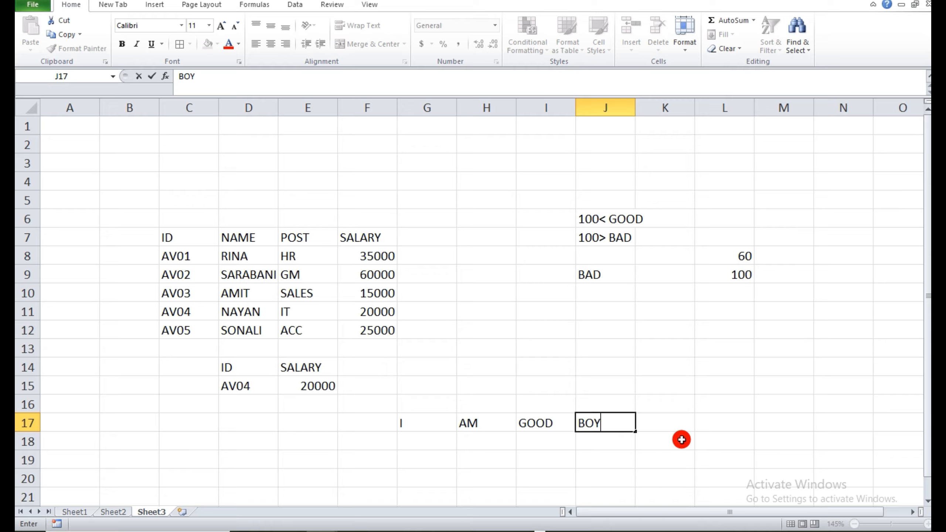
click(682, 439)
Widen column K and enter =CONCATENATE(G17,H17,I17,J17) in cell K17 to join the four words.
click(673, 425)
drag(707, 113, 794, 110)
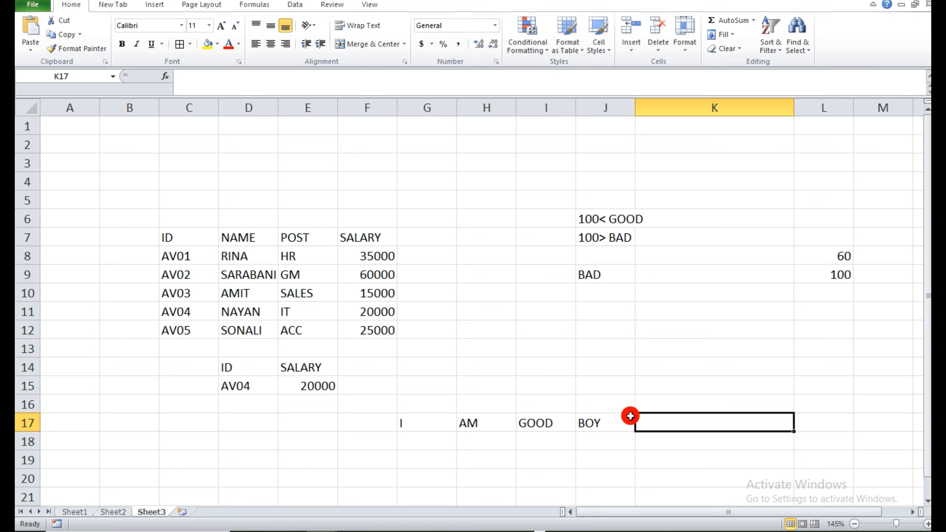
text(=CON)
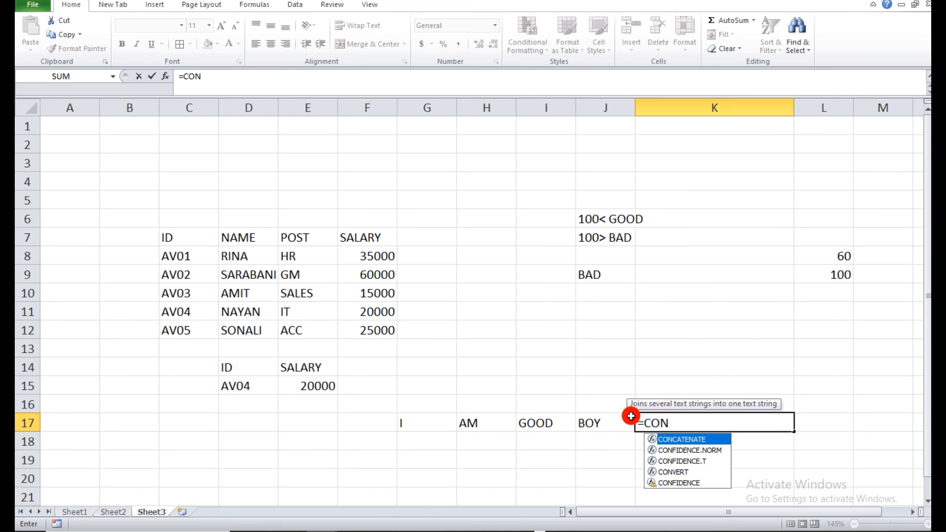
double_click(671, 439)
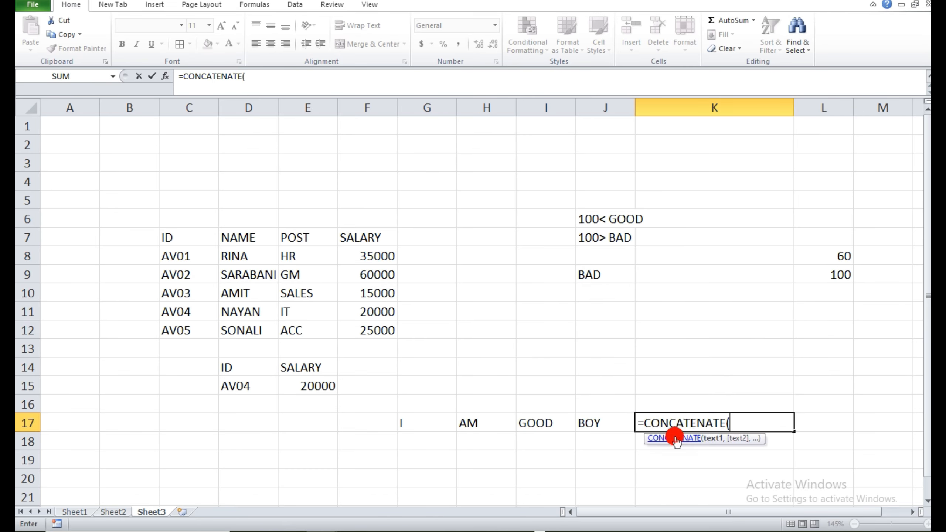
click(411, 425)
text(,)
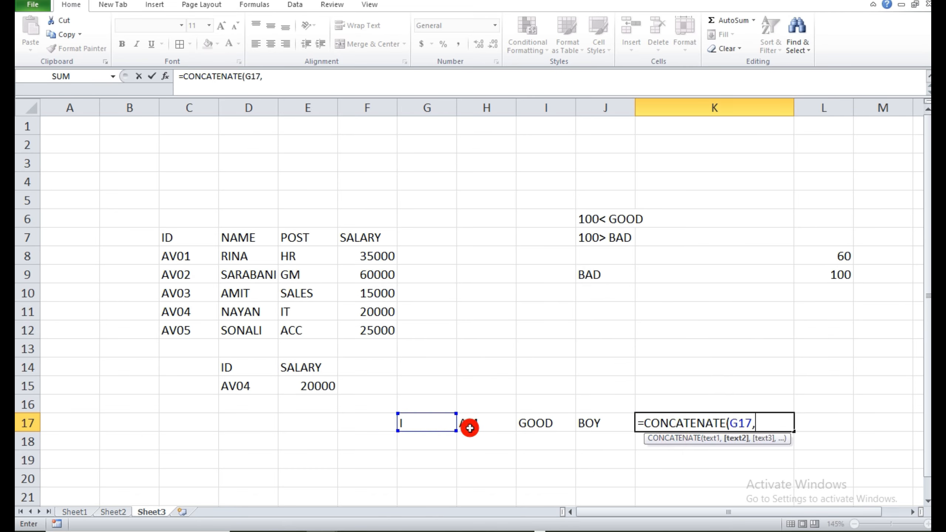
click(469, 428)
text(,)
click(530, 426)
text(,)
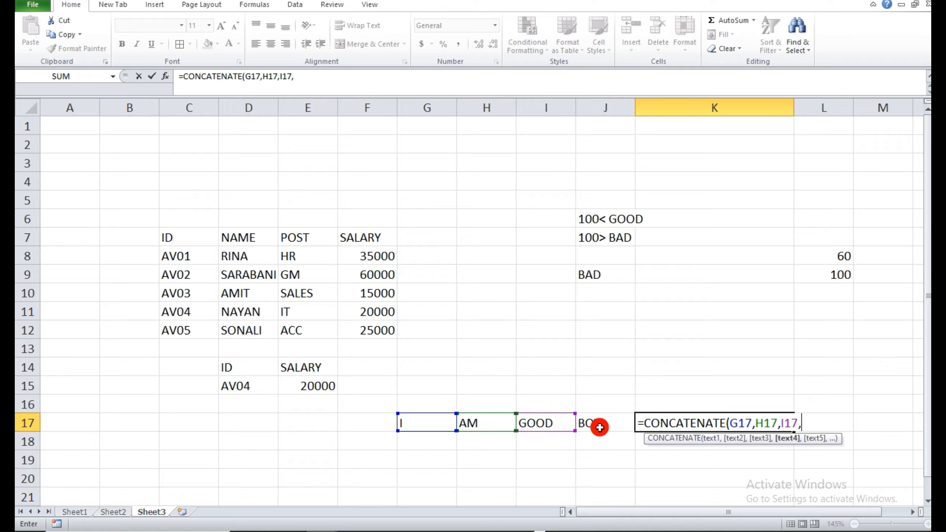
click(599, 427)
text())
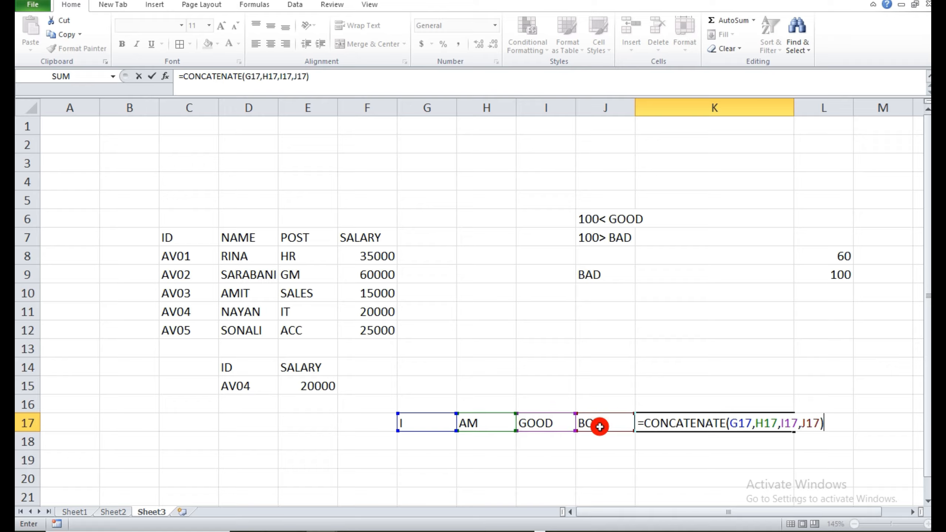
key(Return)
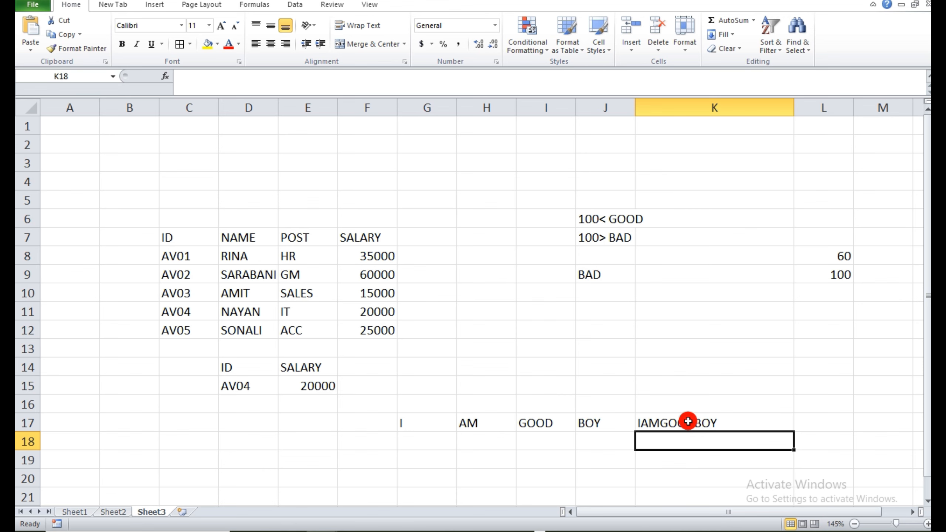
Check which formula follows CONCATENATE in the list on Sheet1, and return to Sheet3.
click(74, 512)
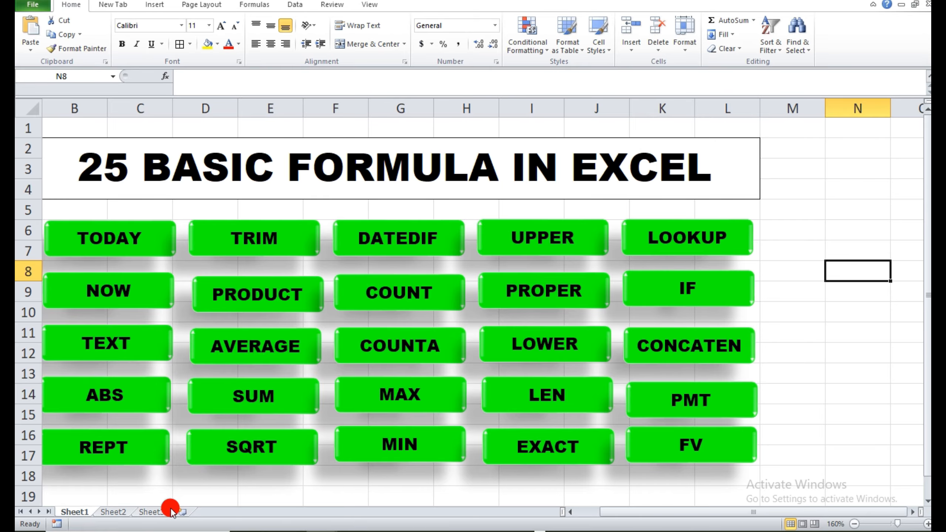
click(158, 514)
click(370, 453)
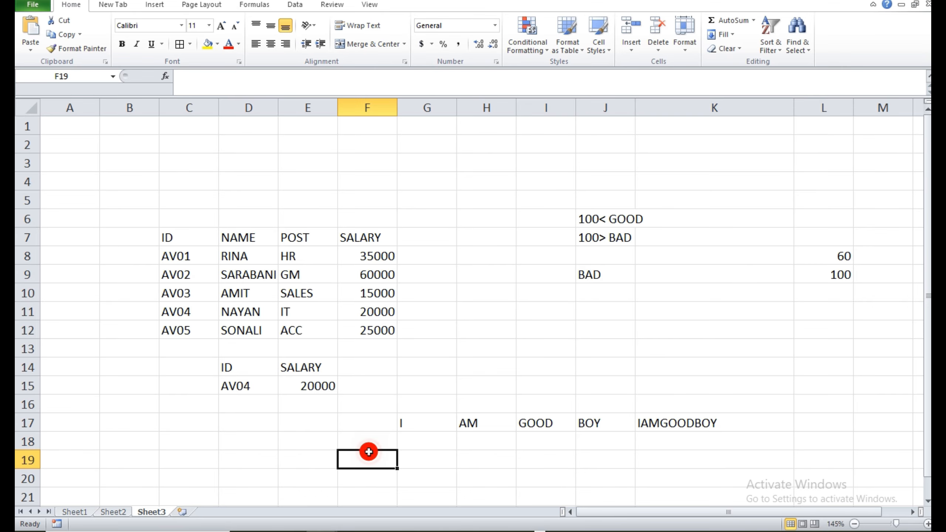
Enter the PMT example amounts 35000 in cell C20 and 12000 in cell D20.
click(927, 501)
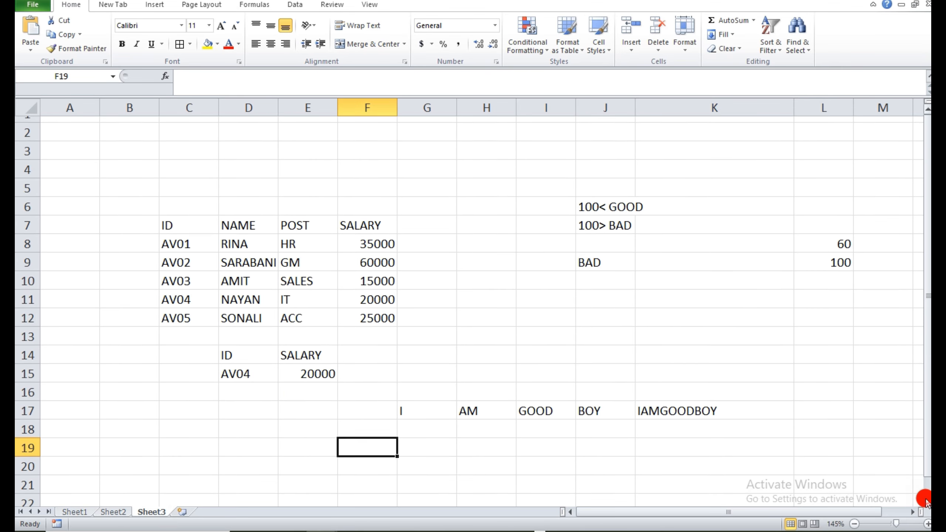
click(927, 501)
click(927, 501)
scroll(926, 501, down, 2)
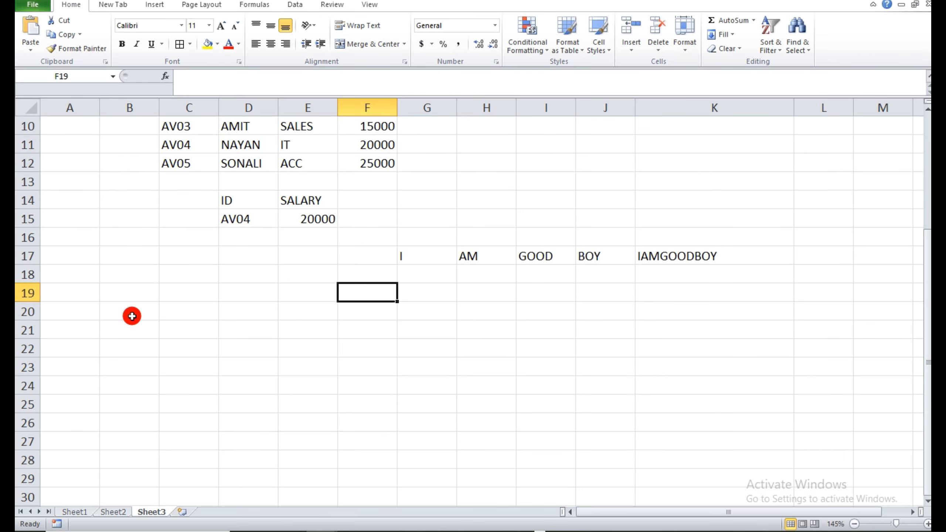
click(186, 317)
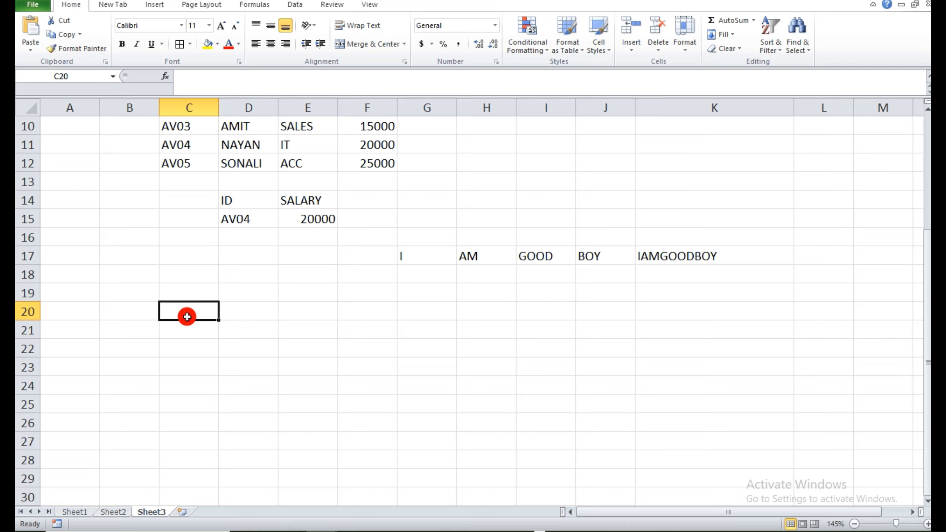
text(3)
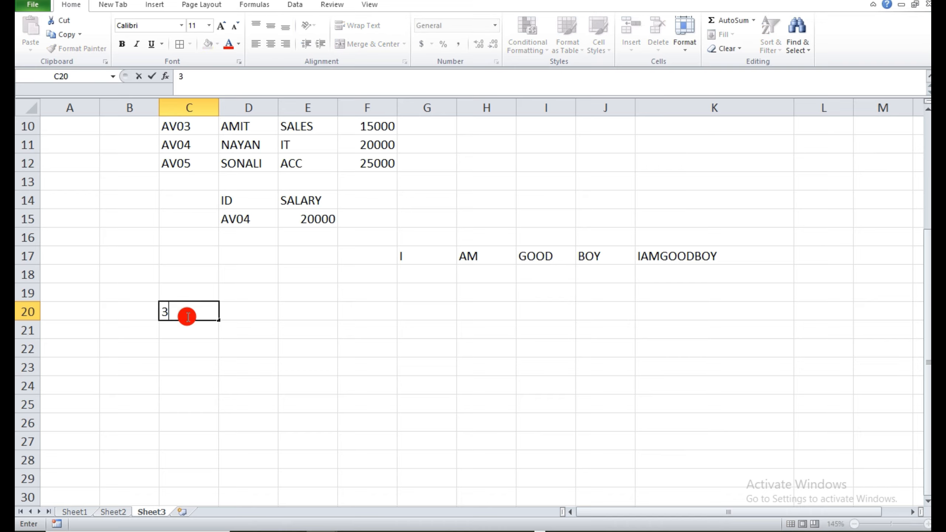
text(5000)
key(Tab)
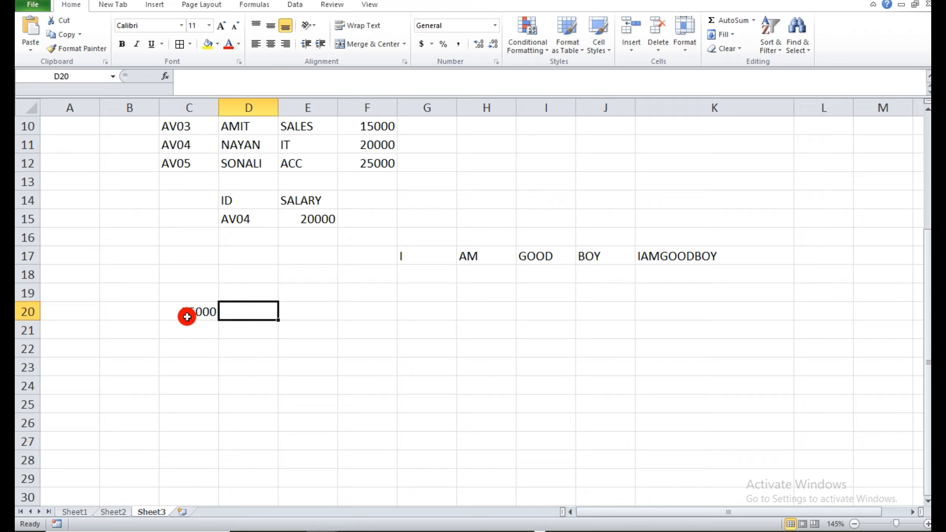
text(12000)
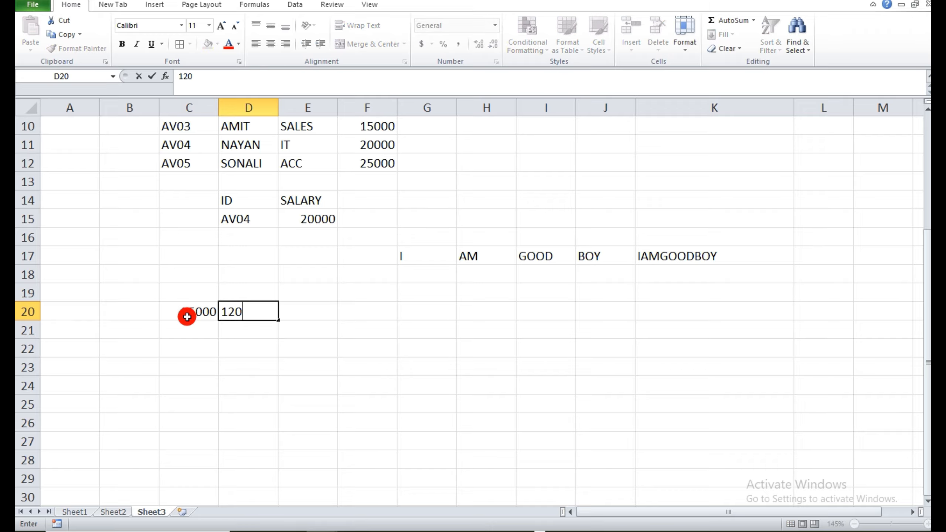
click(358, 365)
Enter the interest rate 14% in cell E20 and the term 1 in cell F20.
click(317, 312)
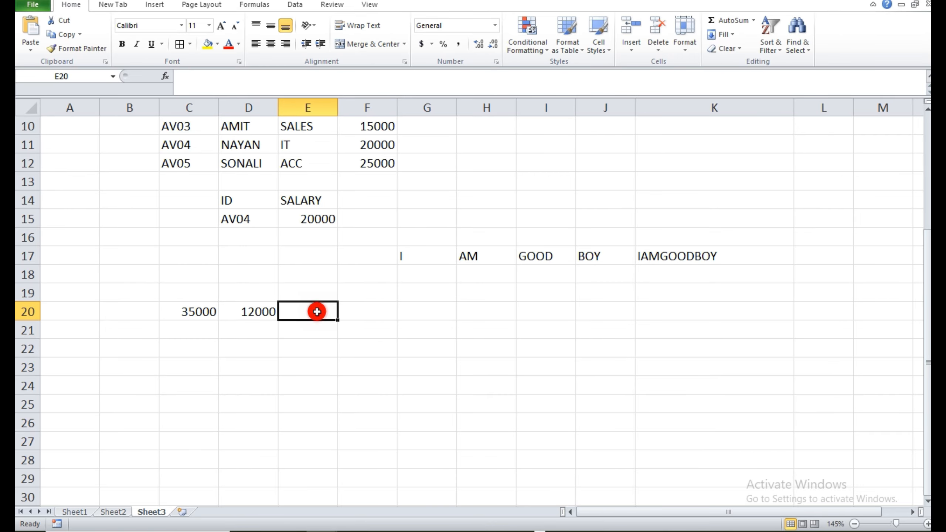
text(14)
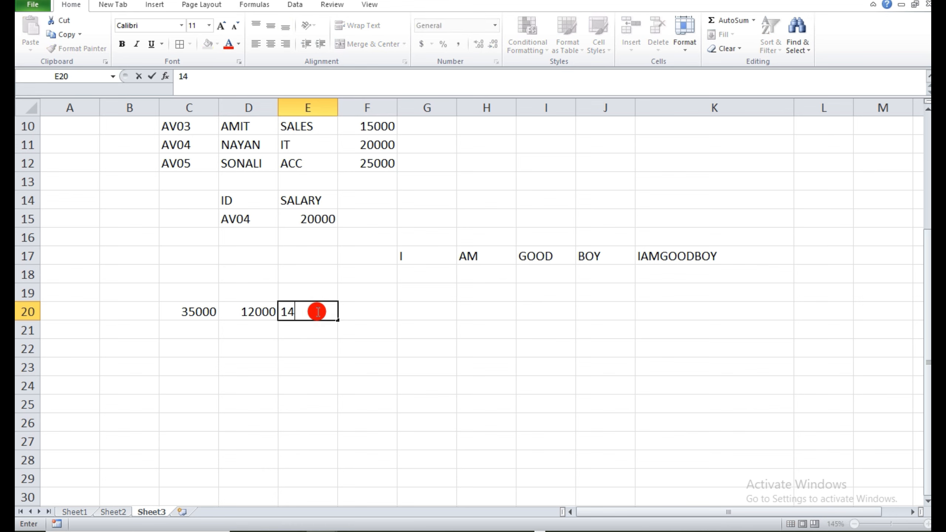
text(%)
key(Tab)
text(1)
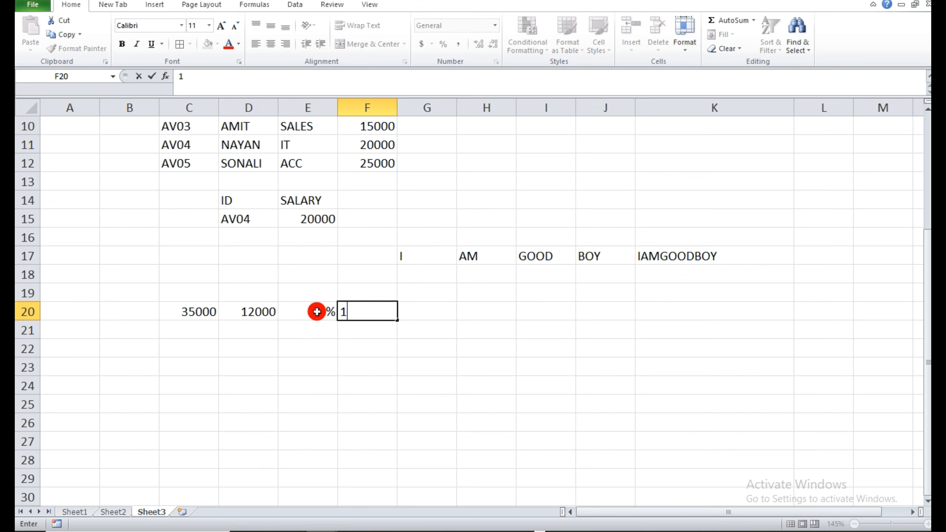
key(Tab)
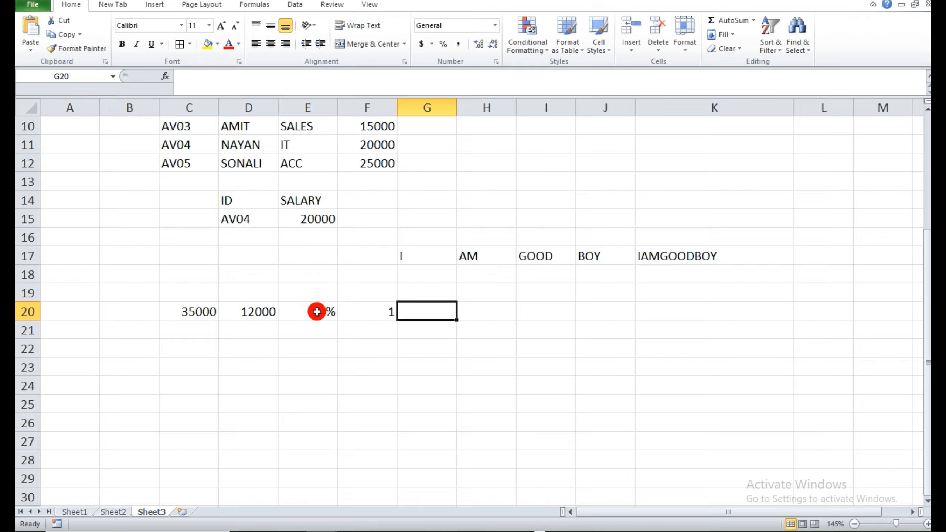
Calculate the monthly loan payment in cell G20 with =PMT(E20/12,12*F20,C20-D20).
text(=)
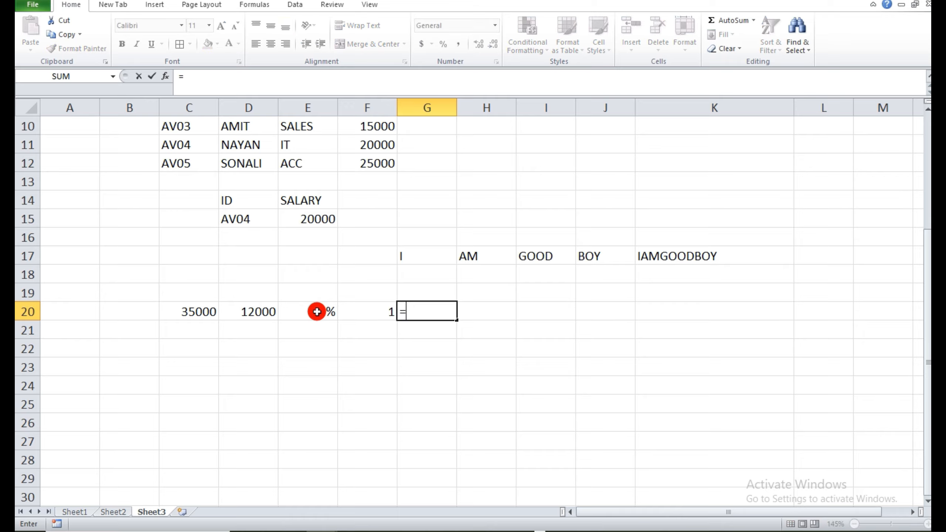
text(PMT)
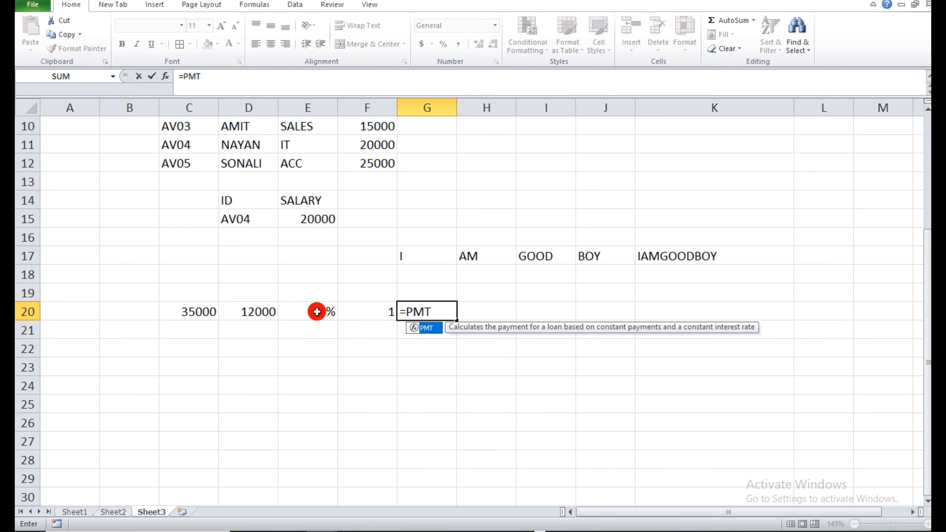
text(()
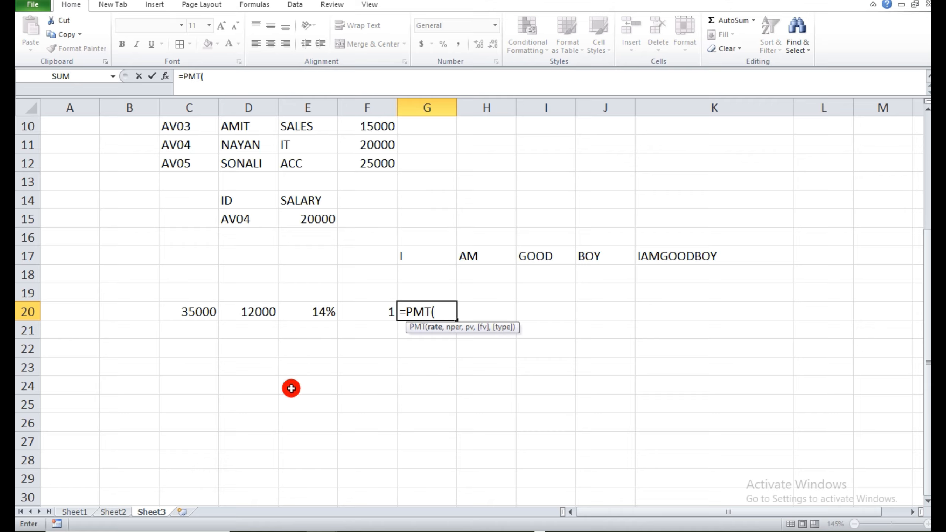
click(296, 312)
text(/1)
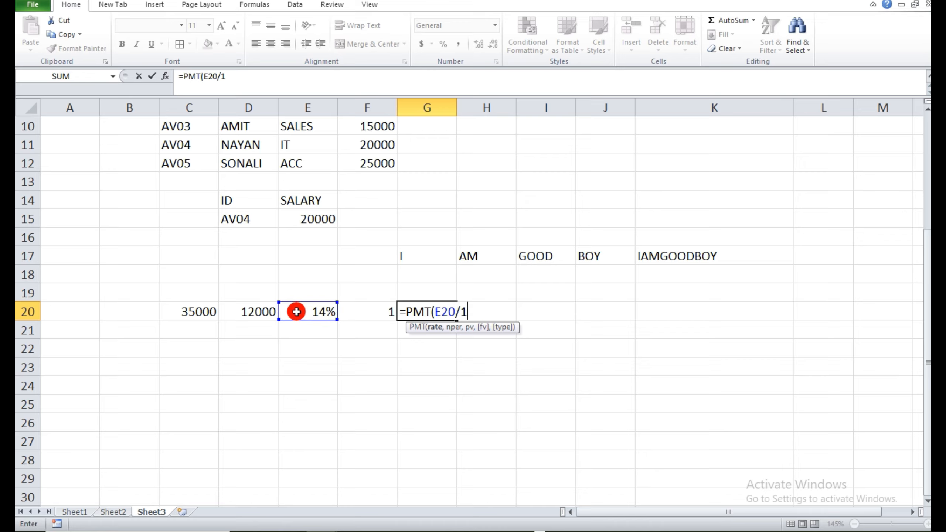
text(2,12)
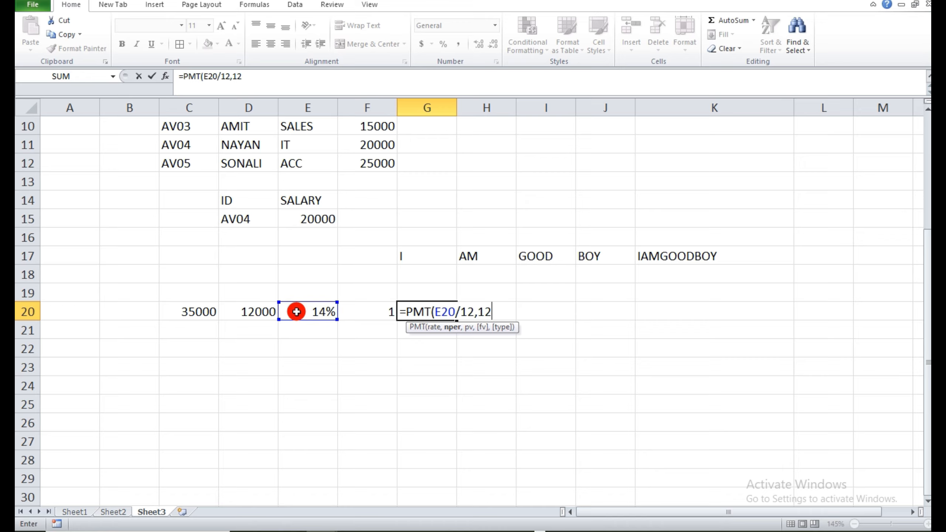
text(*)
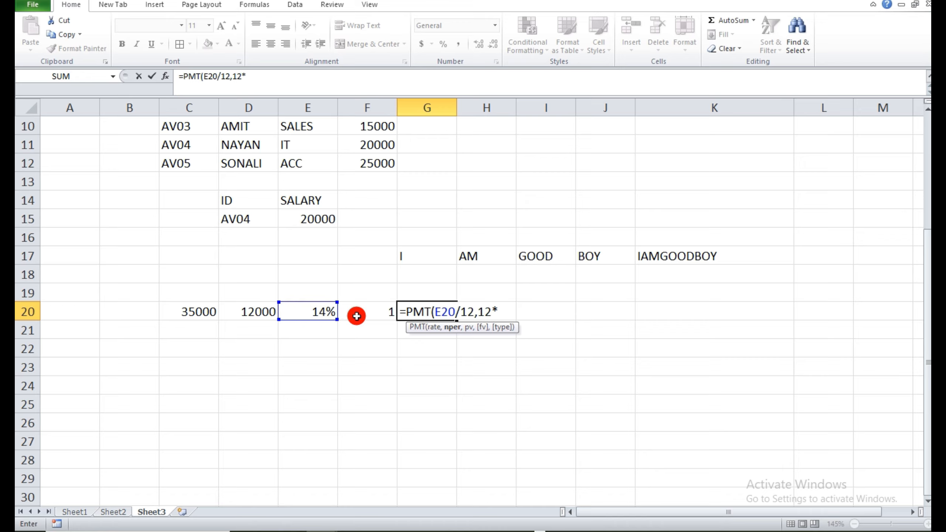
click(357, 315)
text(,)
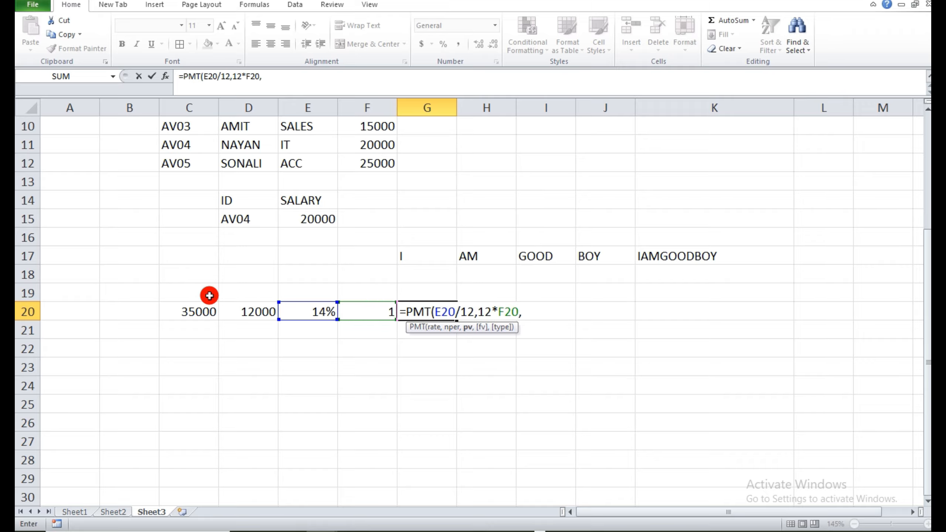
click(200, 307)
text(-)
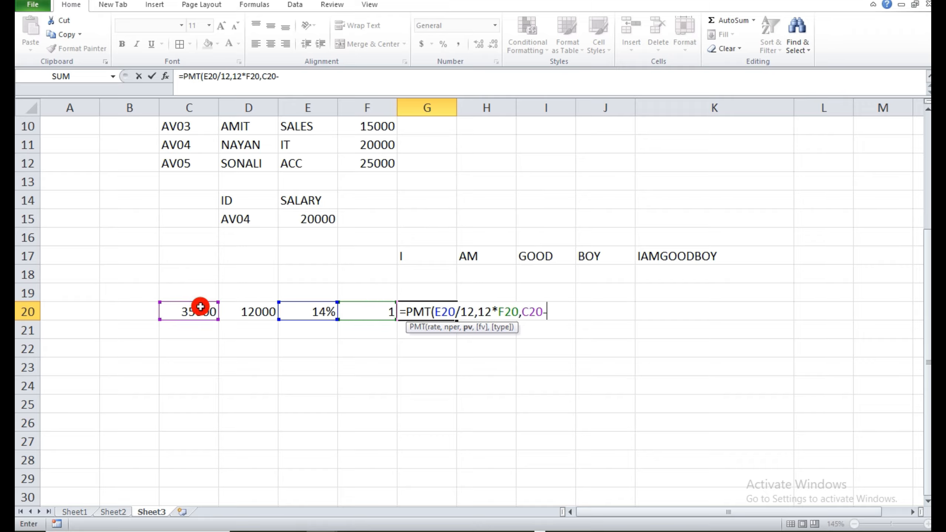
click(234, 315)
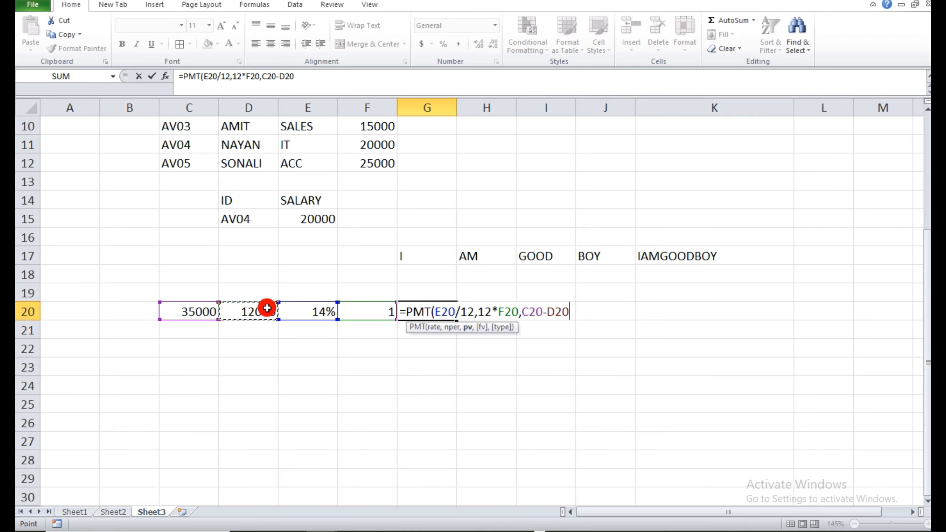
text())
key(Return)
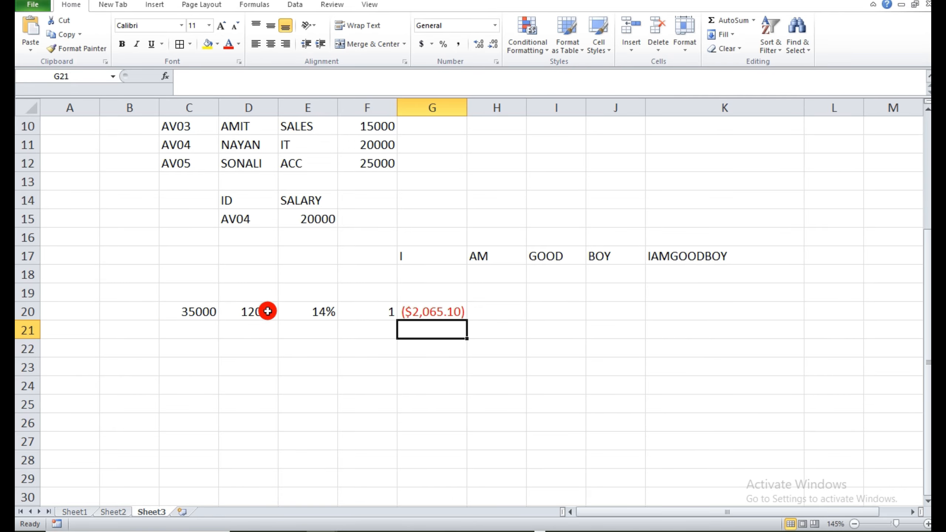
Apply the comma number style to the PMT result in cell G20.
click(442, 317)
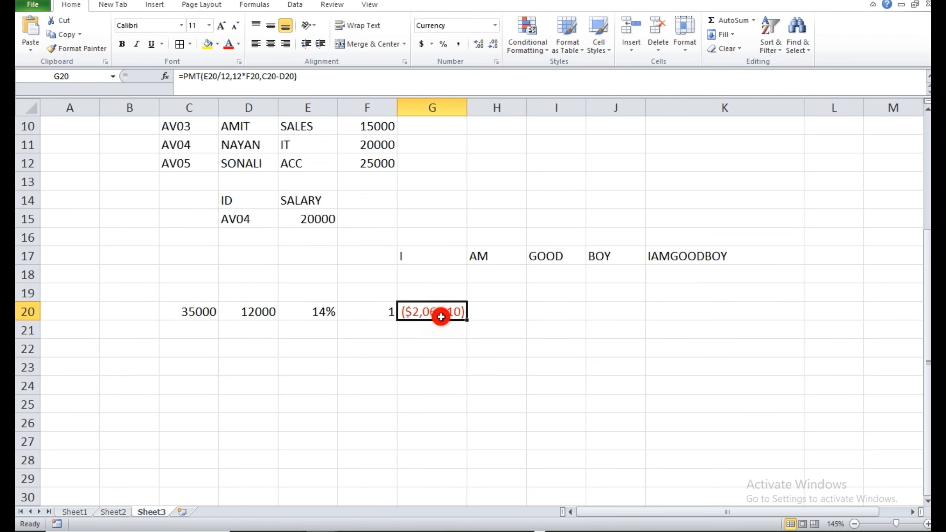
click(460, 44)
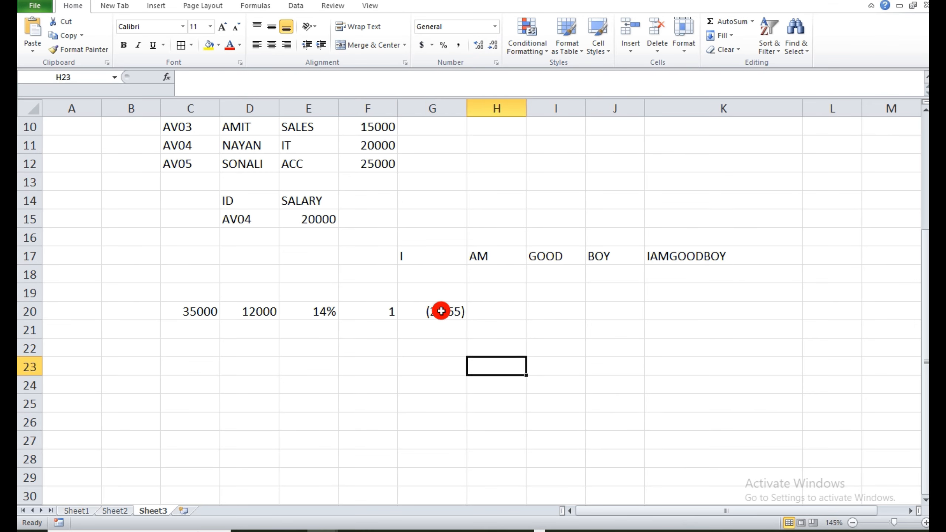
click(437, 311)
click(434, 366)
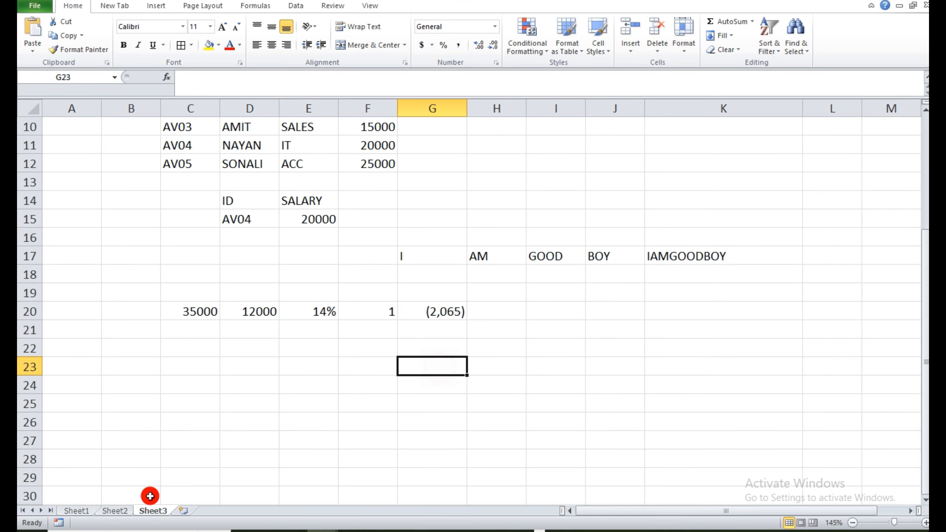
Check the formula after PMT in the list on Sheet1, and enter 500000 in cell C25 of Sheet3.
click(82, 511)
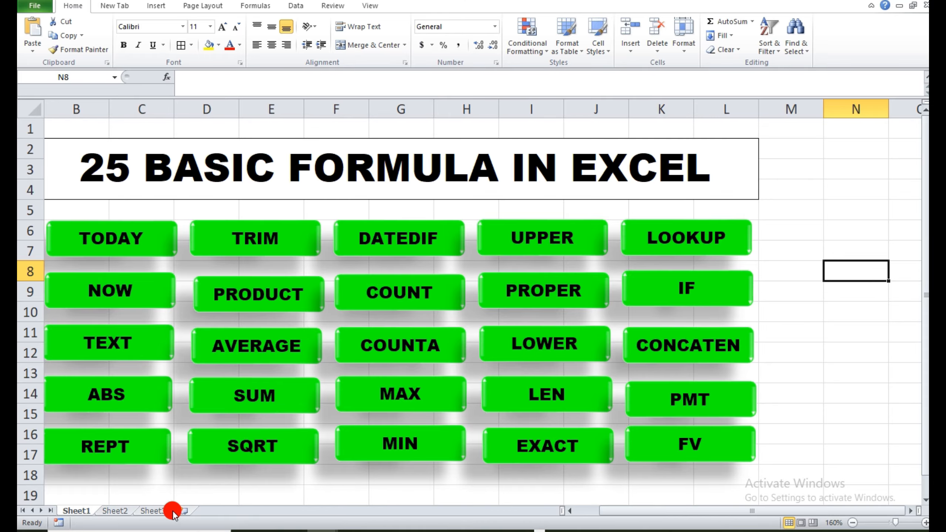
click(156, 511)
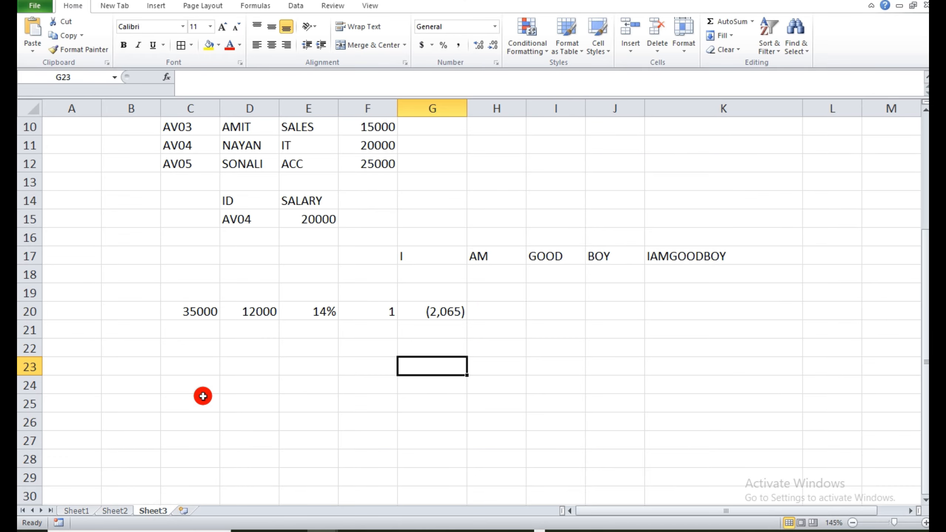
click(202, 397)
text(50000)
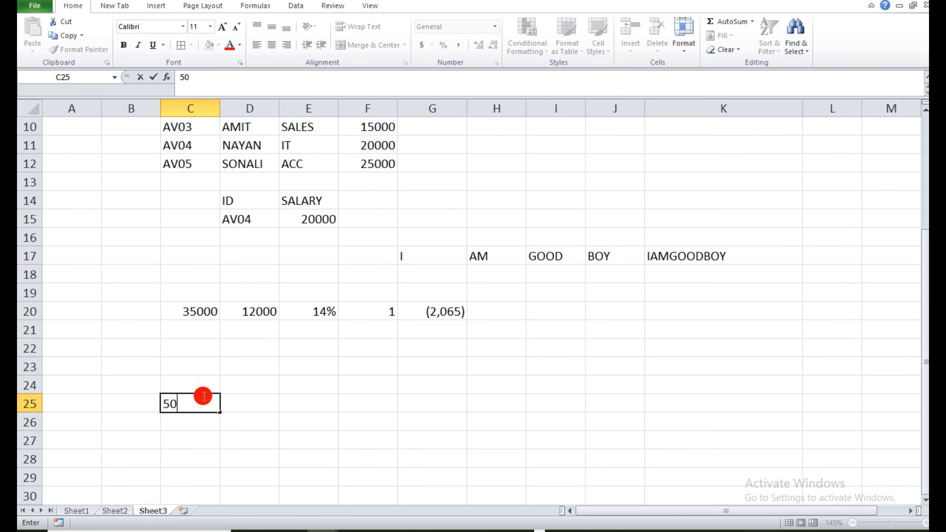
key(BackSpace)
key(BackSpace)
key(BackSpace)
key(BackSpace)
text(00000)
click(239, 399)
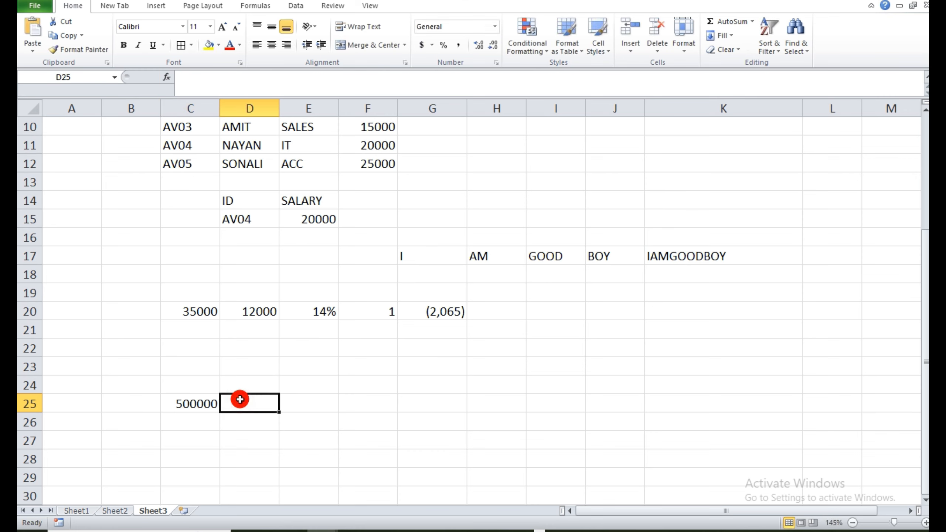
Enter the bank name SBI in cell D25, the interest rate 7.5% in E25 and the term 9 in F25.
text(SBI)
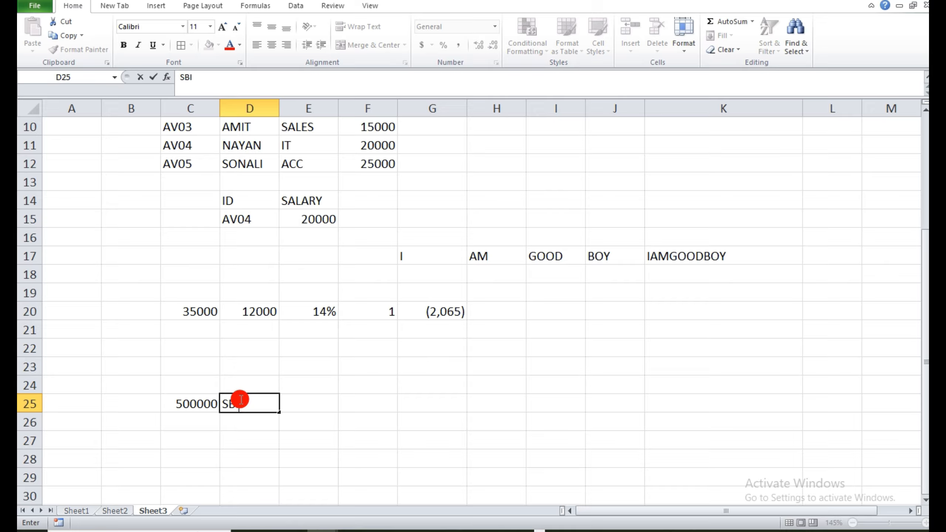
key(Tab)
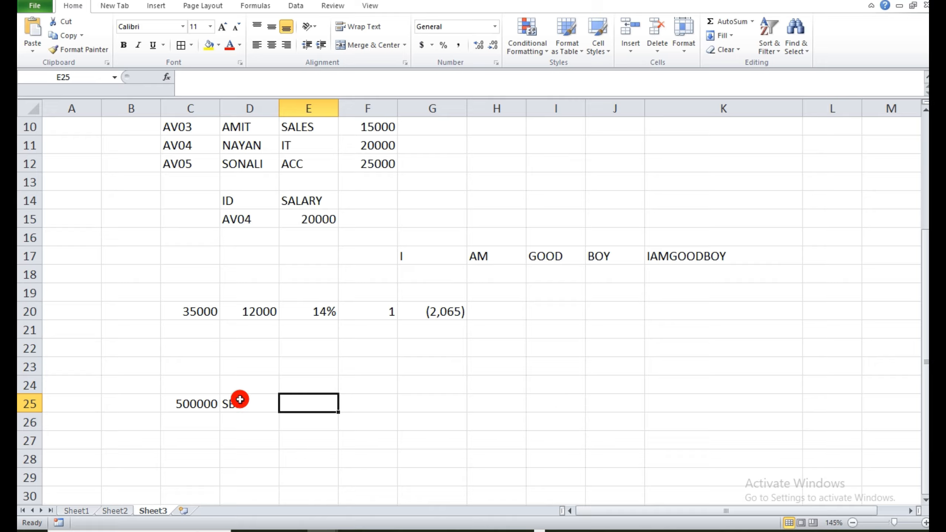
text(7.5%)
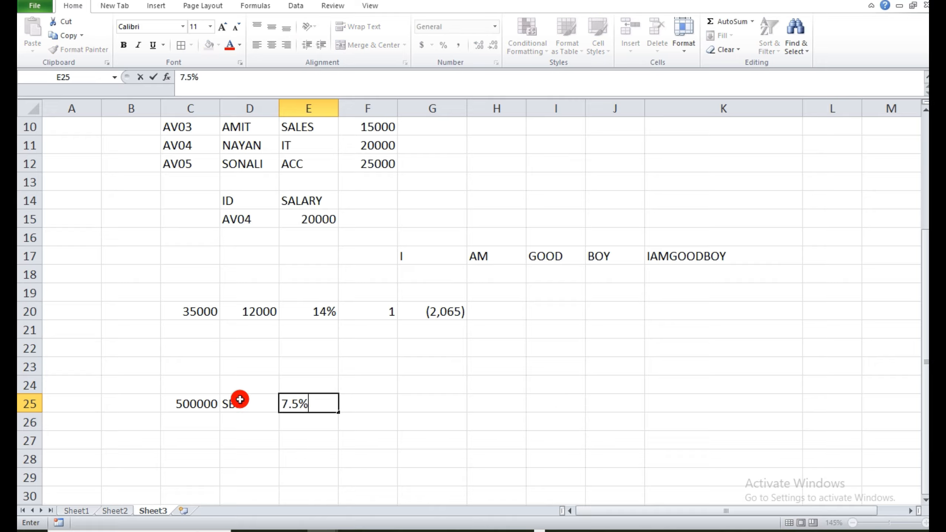
key(Tab)
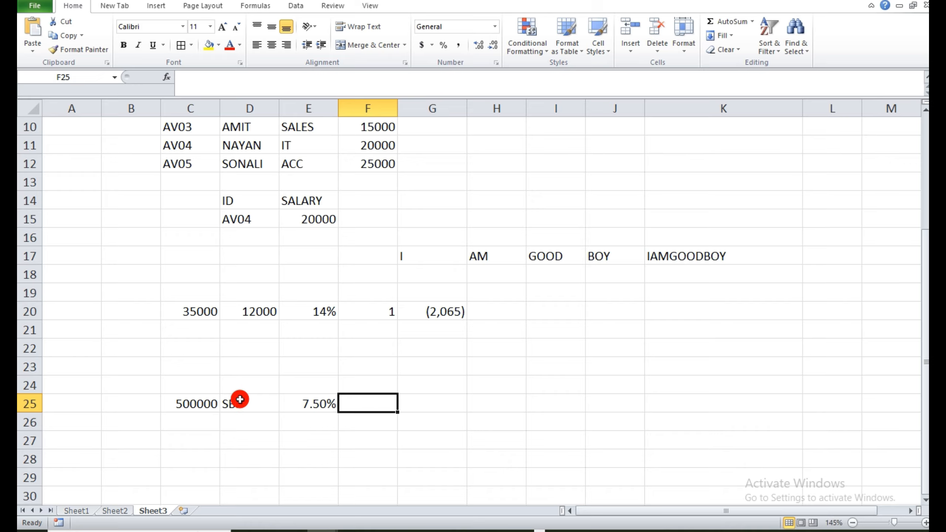
text(9)
click(429, 441)
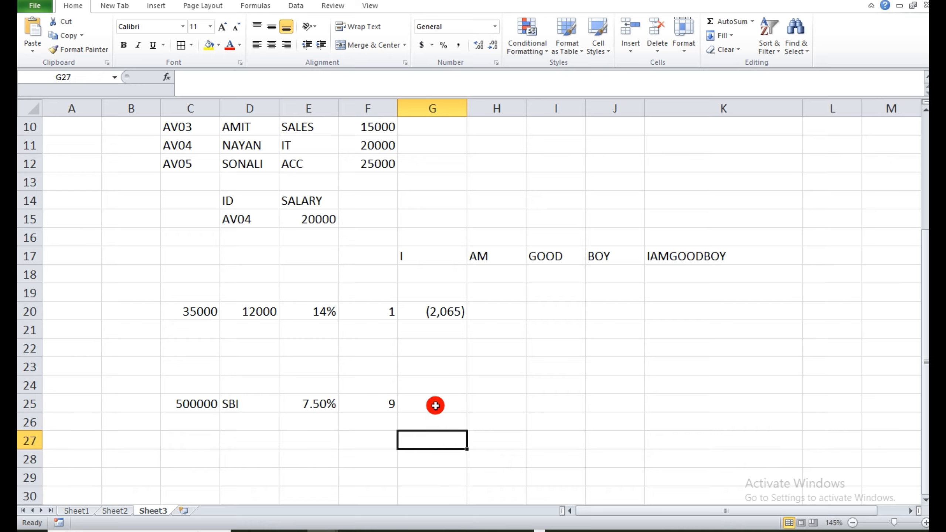
Start an FV function in cell G25 with its arguments dialog, setting Rate to E25 and Nper to F25.
click(430, 404)
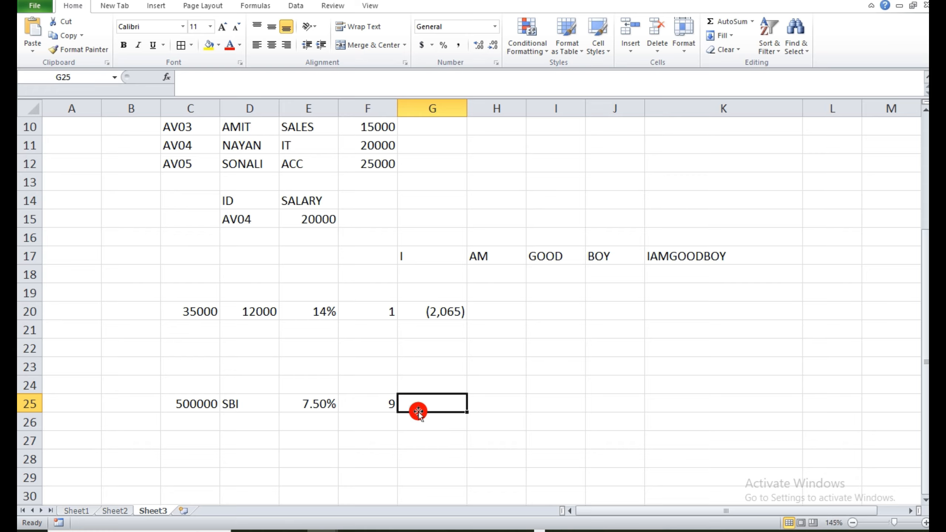
text(=FV)
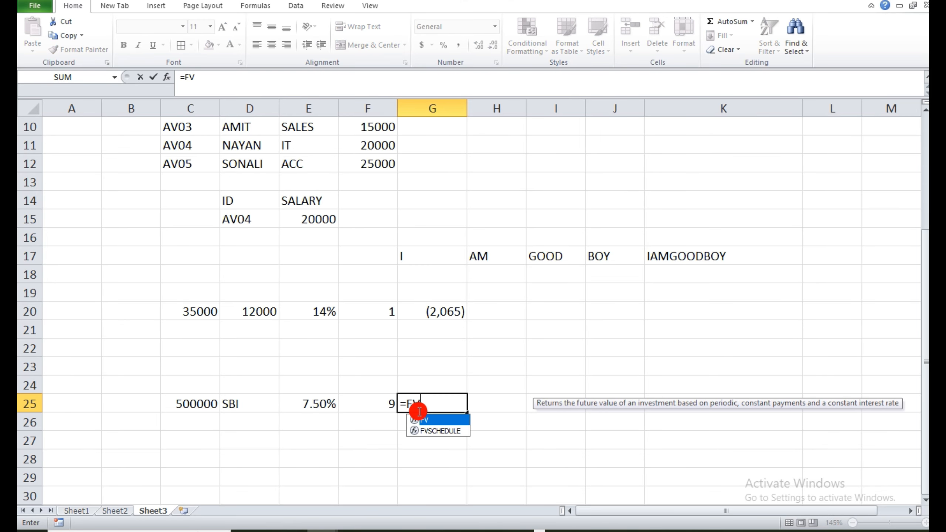
text(()
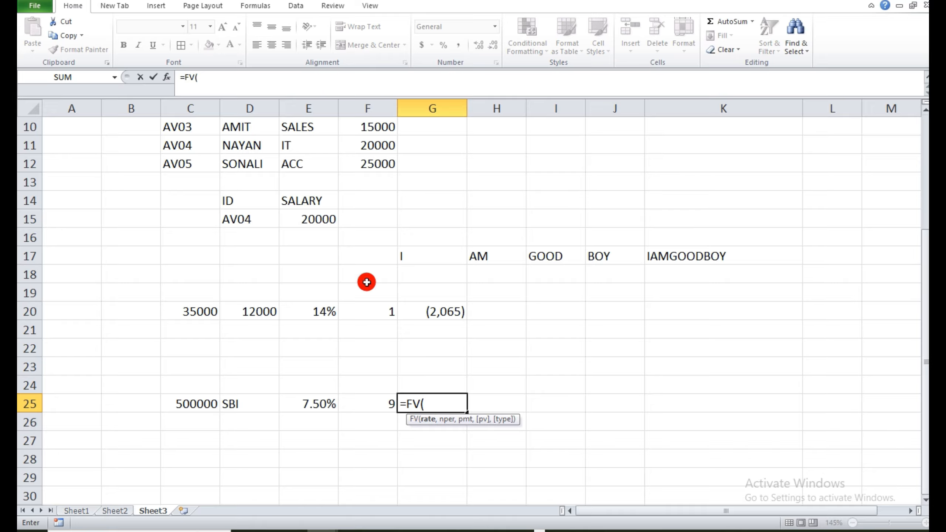
click(172, 82)
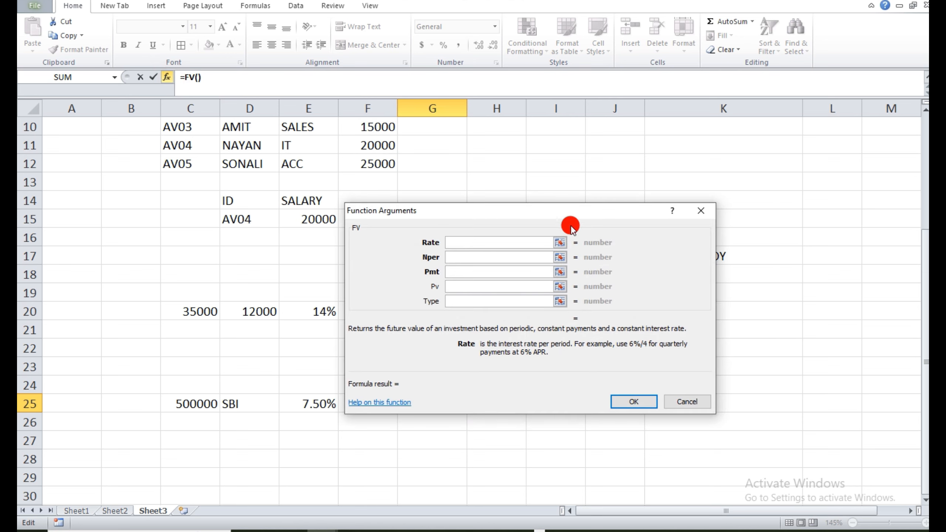
drag(570, 220, 744, 190)
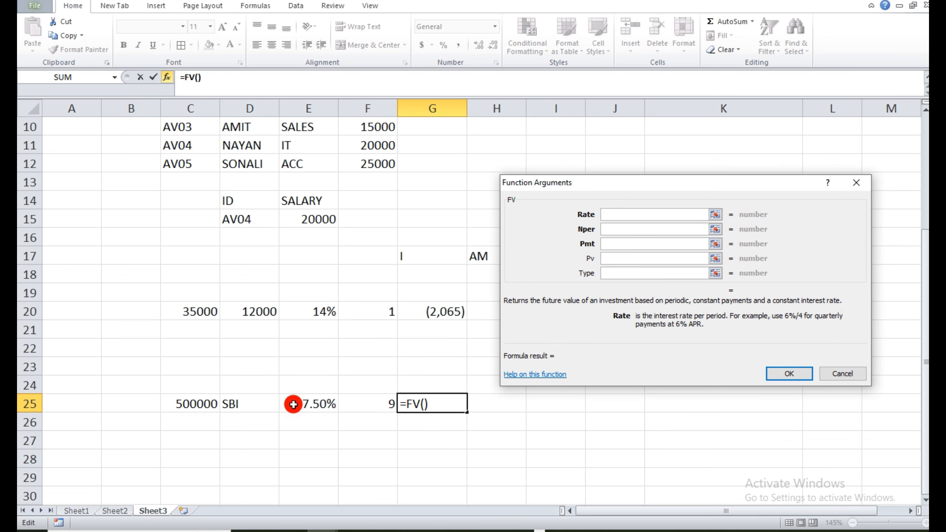
click(292, 405)
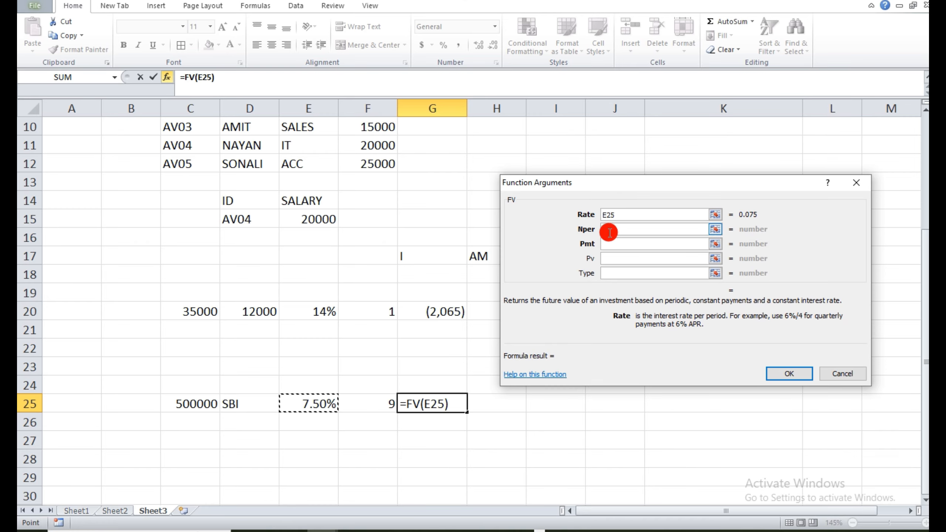
click(607, 229)
click(374, 395)
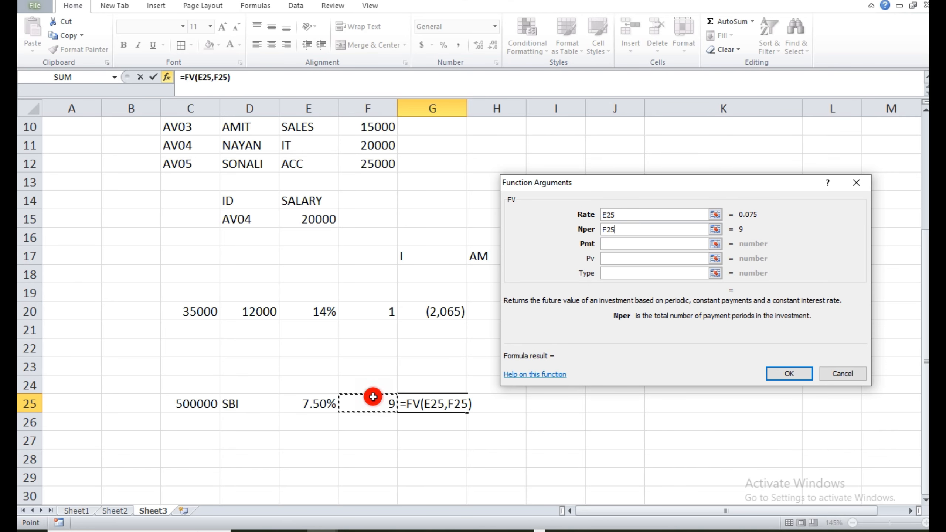
Leave Pmt empty, set Pv to C25 and Type to 0, and complete the formula as =FV(E25,F25,,C25,0).
click(628, 241)
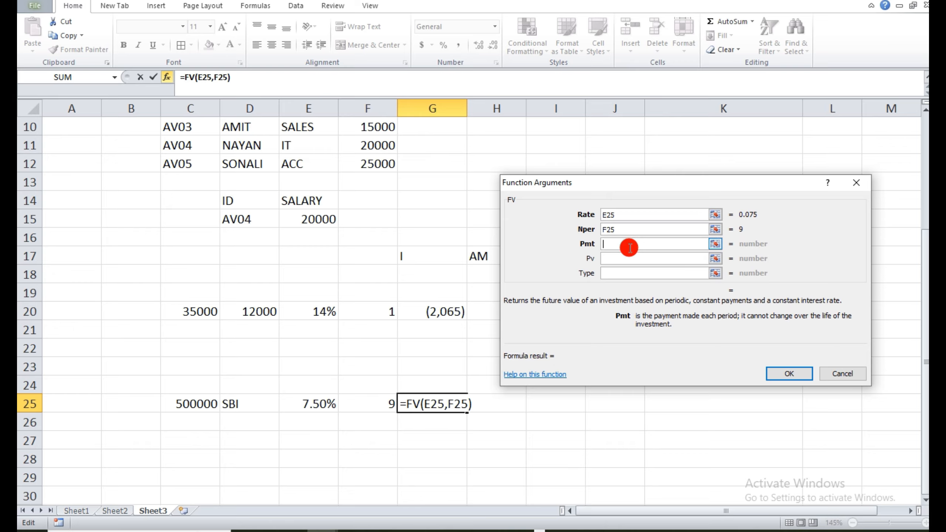
click(625, 257)
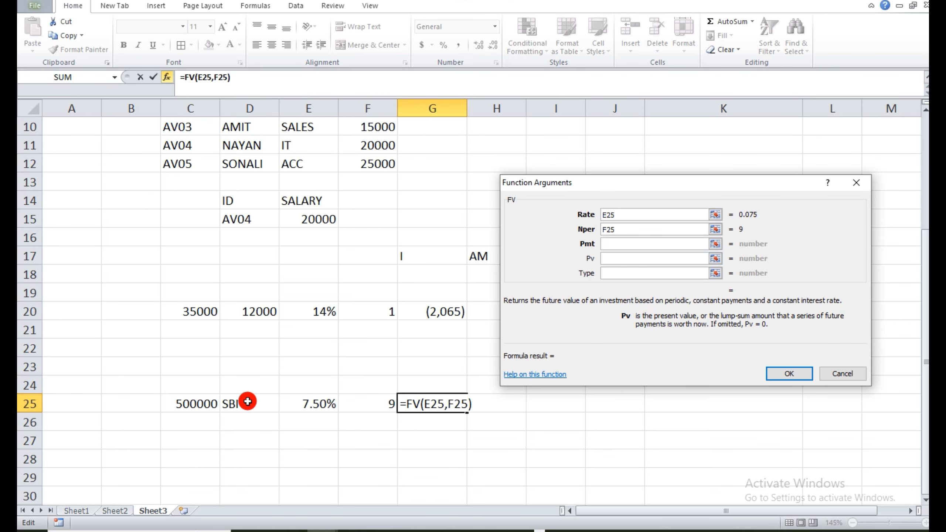
click(196, 410)
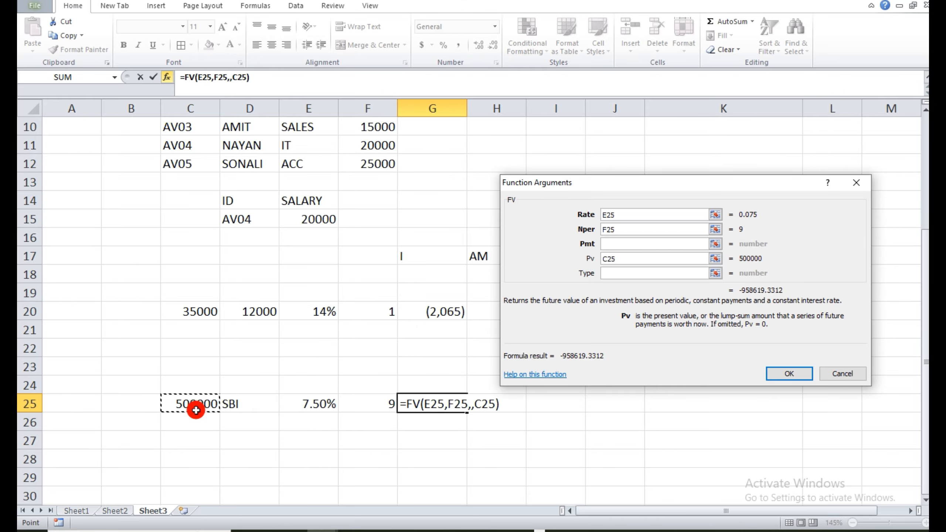
click(608, 273)
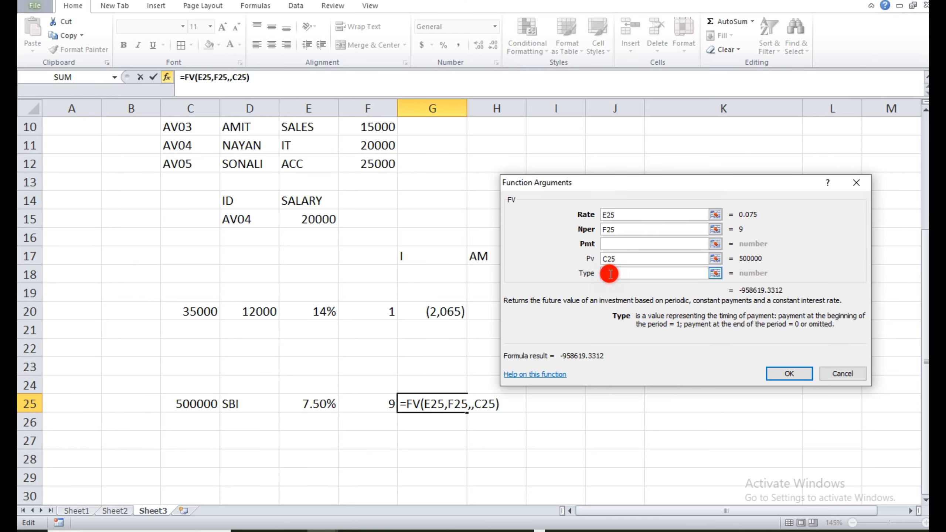
text(0)
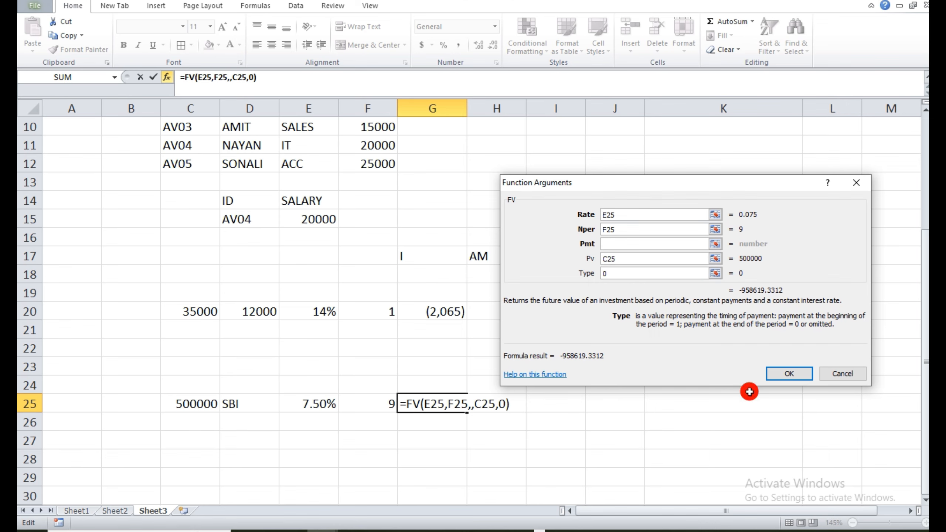
click(783, 378)
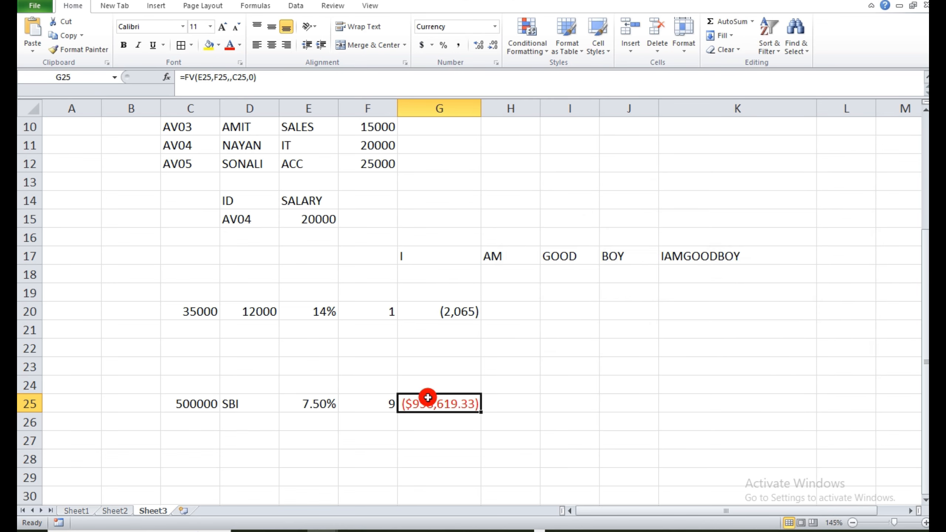
Format the FV result in cell G25 with the comma style and no decimals, and return to the formula list on Sheet1.
click(460, 48)
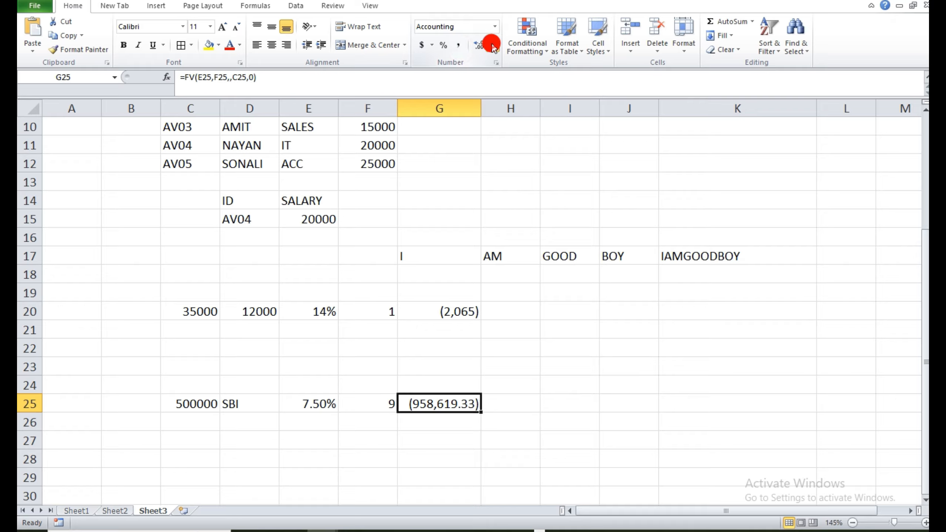
click(493, 46)
click(493, 46)
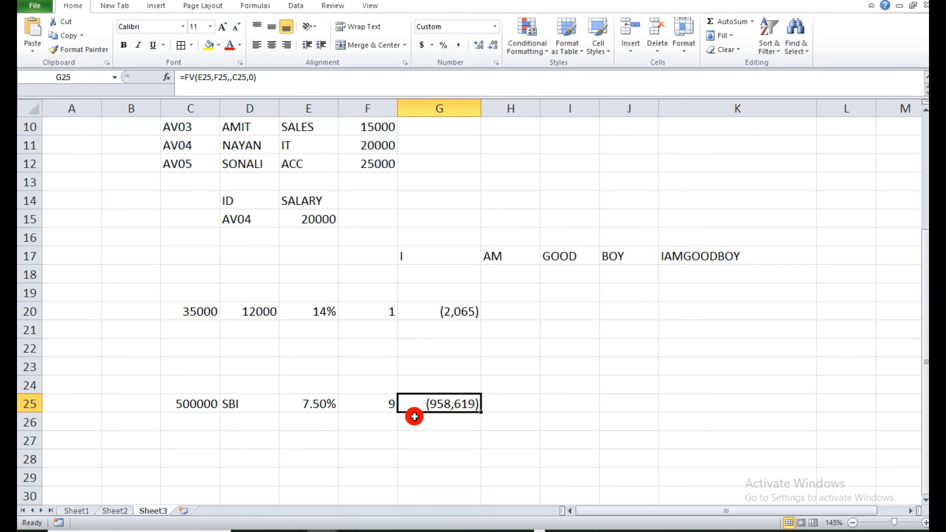
click(414, 417)
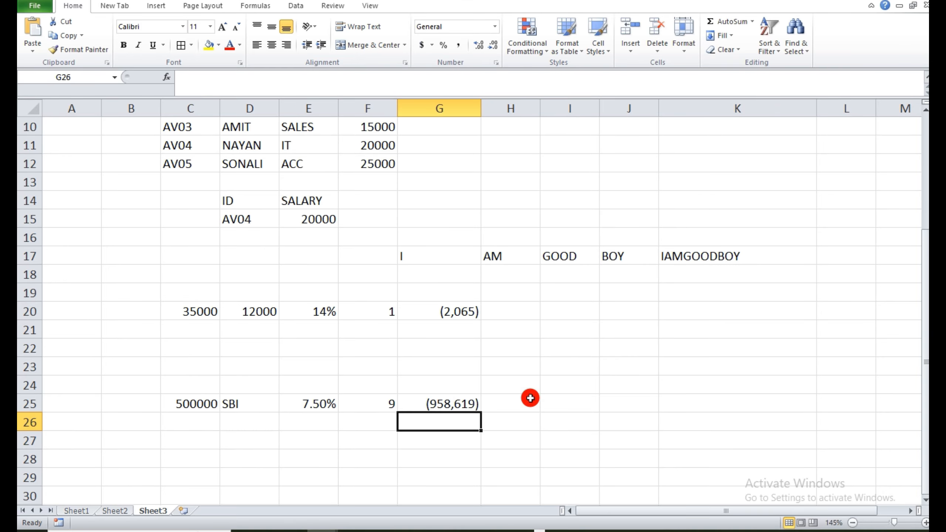
click(77, 511)
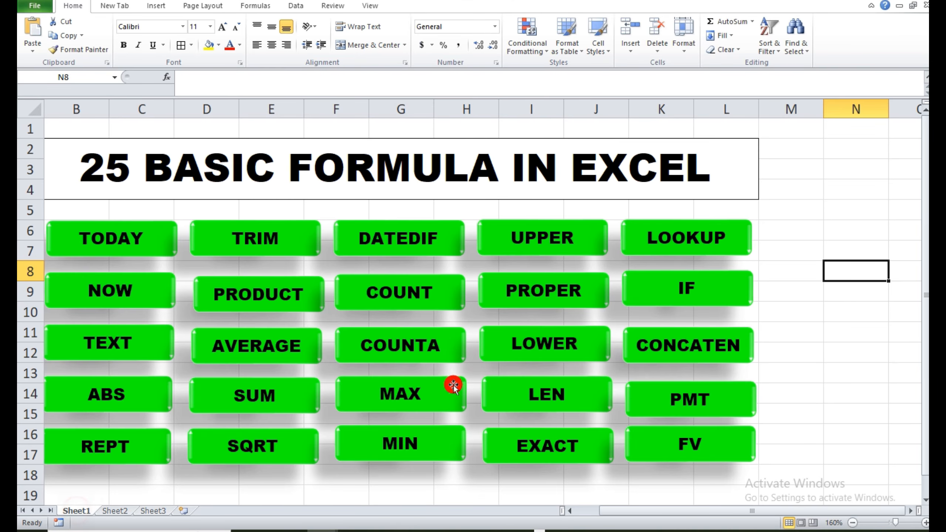